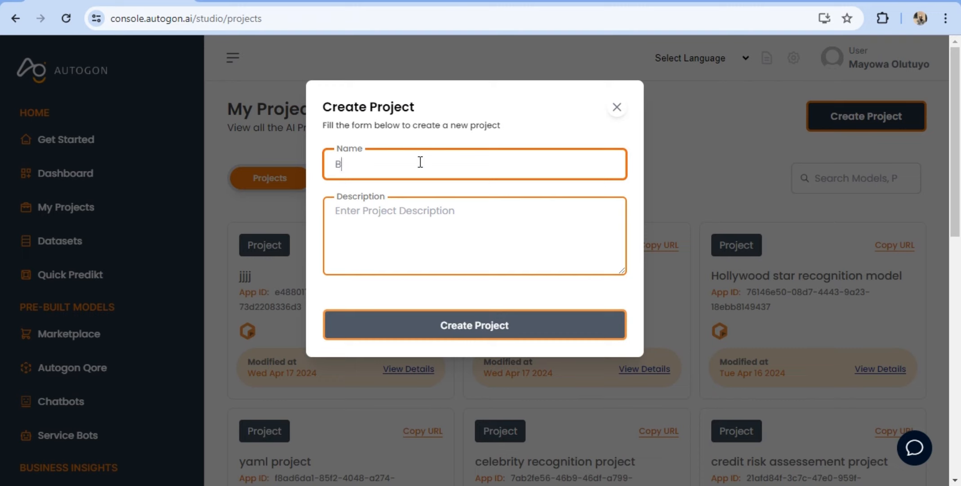
- Name the new project "Brain Tumor detection"
{"action": "type", "text": "rain T"}
{"action": "key", "text": "BackSpace"}
{"action": "key", "text": "BackSpace"}
{"action": "key", "text": "BackSpace"}
{"action": "type", "text": "mor detection"}
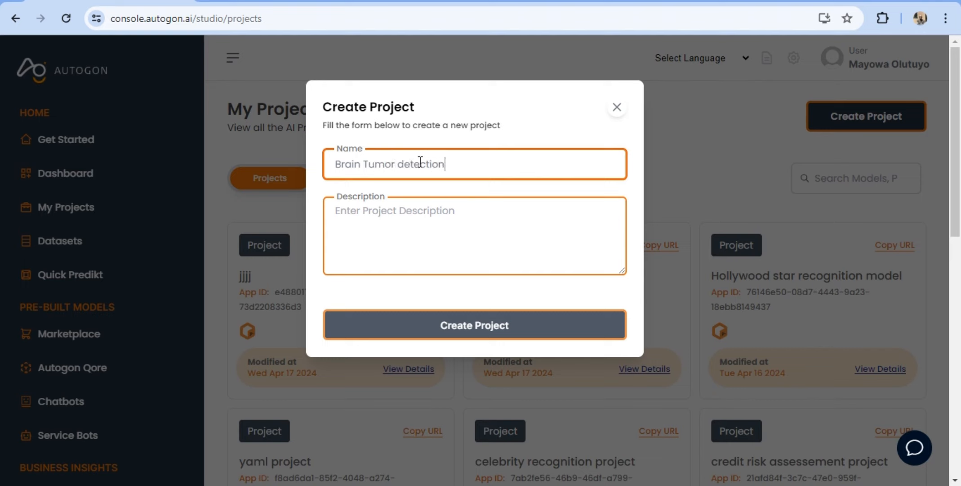
- Describe the project as "this is a project to train a model to recognize a tumor in a brain CT scan" and create it
{"action": "left_click", "coordinate": [392, 229]}
{"action": "type", "text": "this is "}
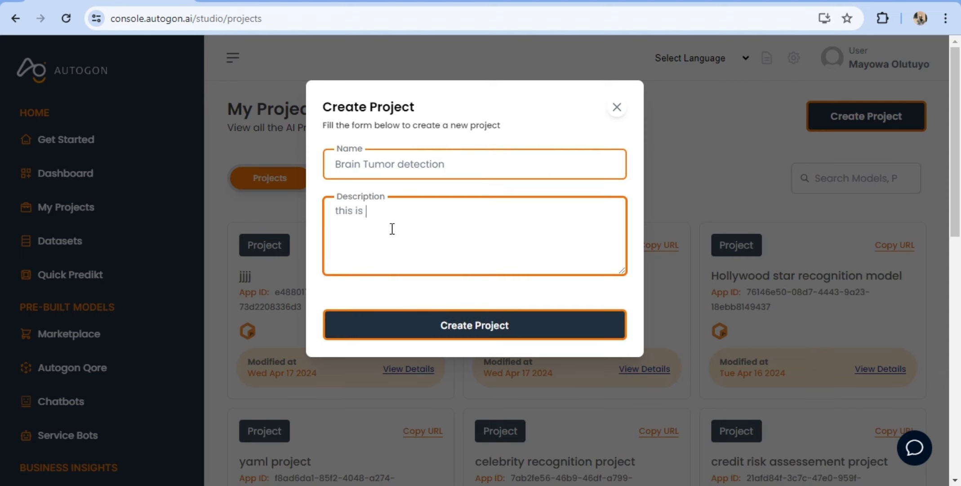
{"action": "type", "text": "a project to train a"}
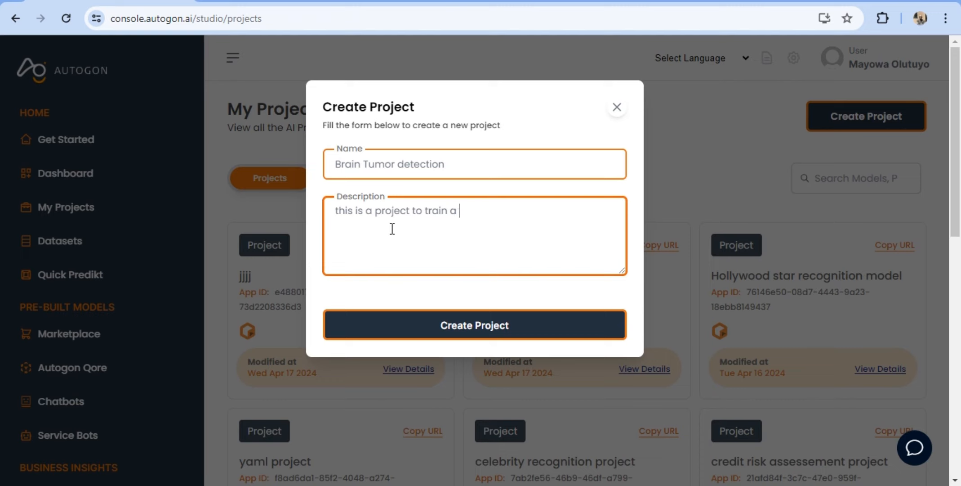
{"action": "type", "text": " model to recognizze a m"}
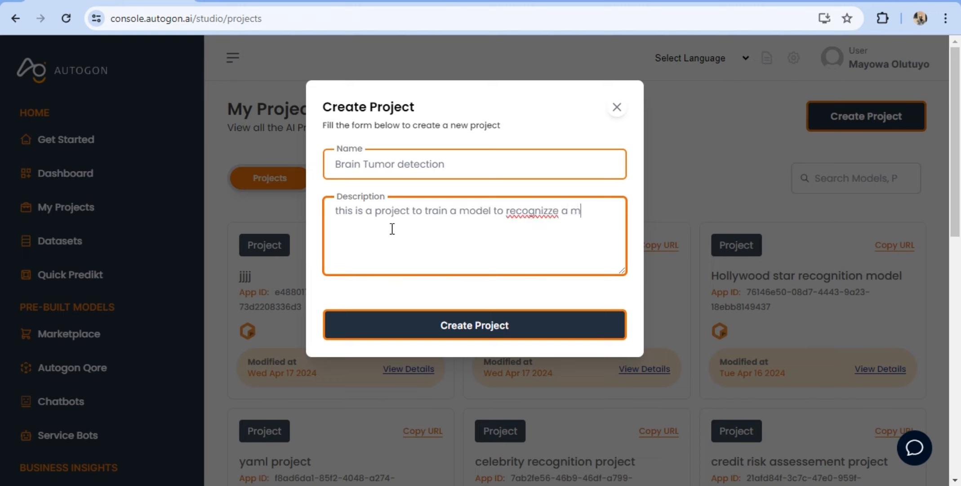
{"action": "key", "text": "BackSpace"}
{"action": "key", "text": "BackSpace"}
{"action": "key", "text": "BackSpace"}
{"action": "key", "text": "BackSpace"}
{"action": "key", "text": "BackSpace"}
{"action": "key", "text": "BackSpace"}
{"action": "type", "text": "e a tumor"}
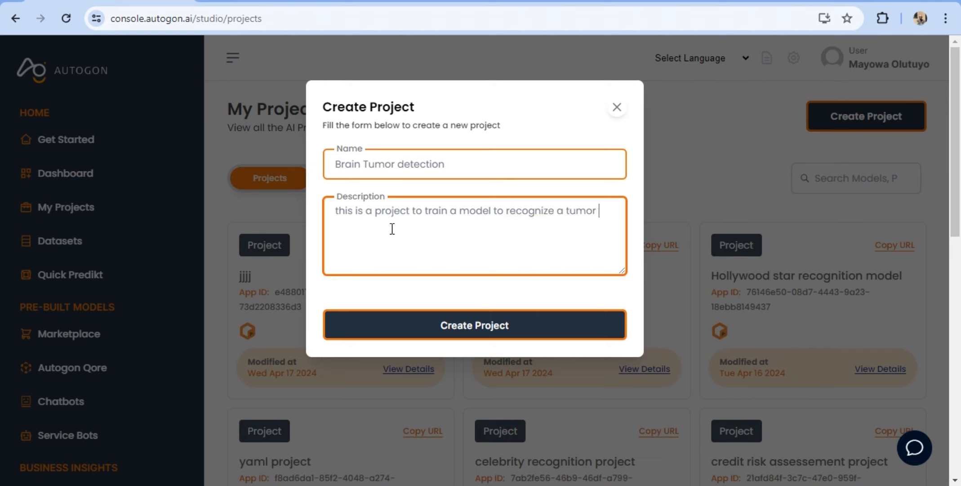
{"action": "type", "text": " in a brain CT scan"}
{"action": "left_click", "coordinate": [413, 335]}
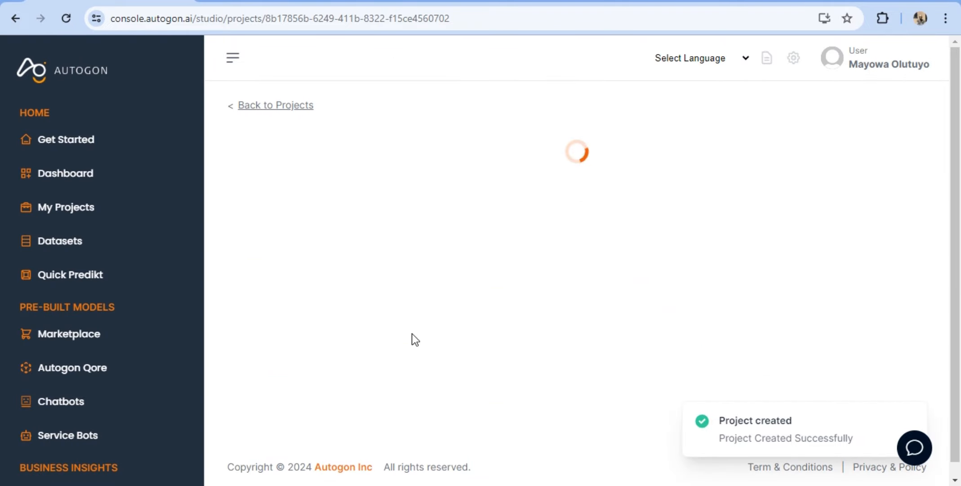
- Open the new project's image annotation workspace and add a red annotation tag named "tumor present"
{"action": "left_click", "coordinate": [612, 279]}
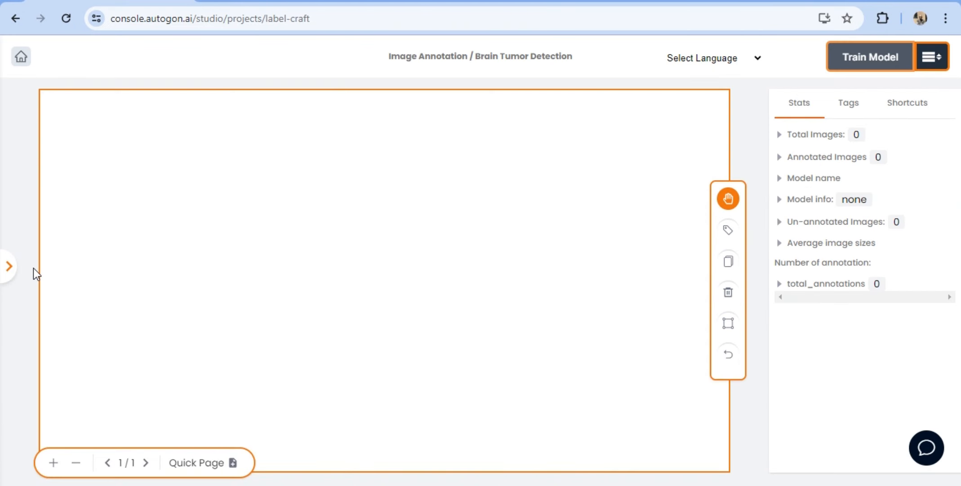
{"action": "left_click", "coordinate": [837, 106]}
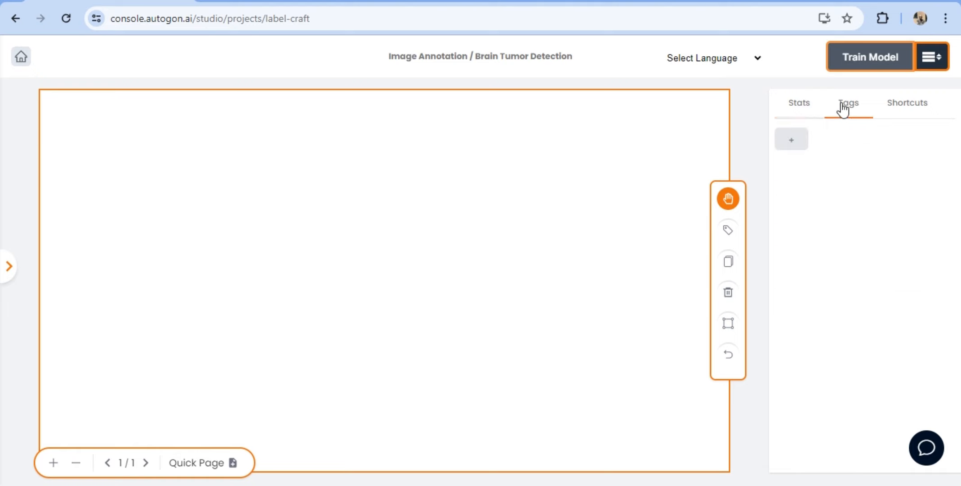
{"action": "left_click", "coordinate": [792, 135]}
{"action": "left_click", "coordinate": [397, 206]}
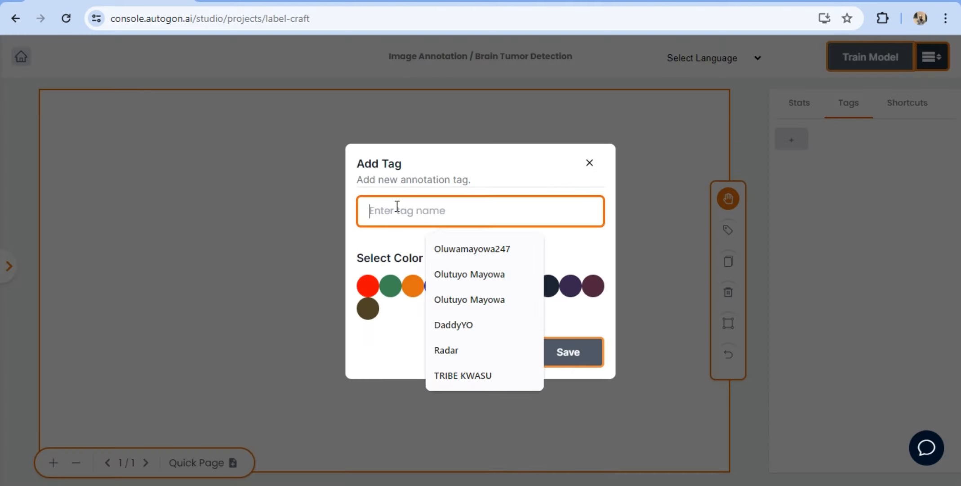
{"action": "type", "text": "Tumor"}
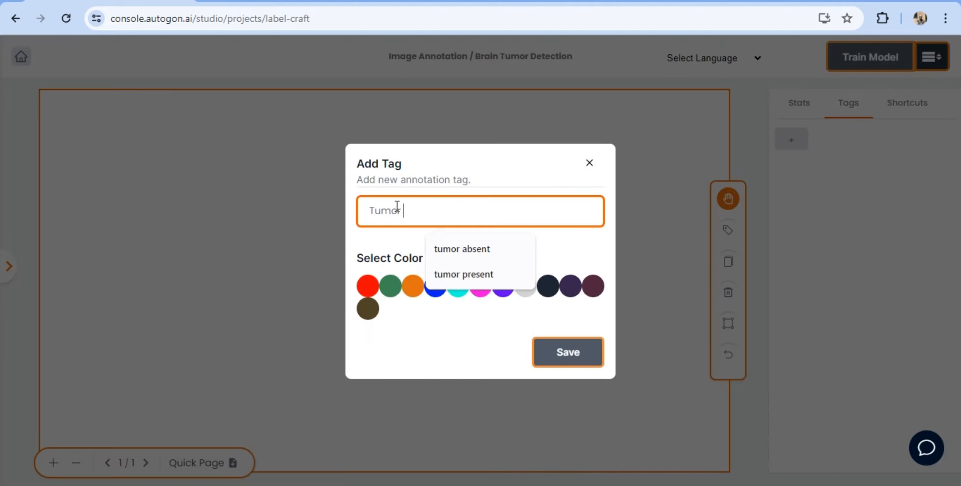
{"action": "left_click", "coordinate": [477, 275]}
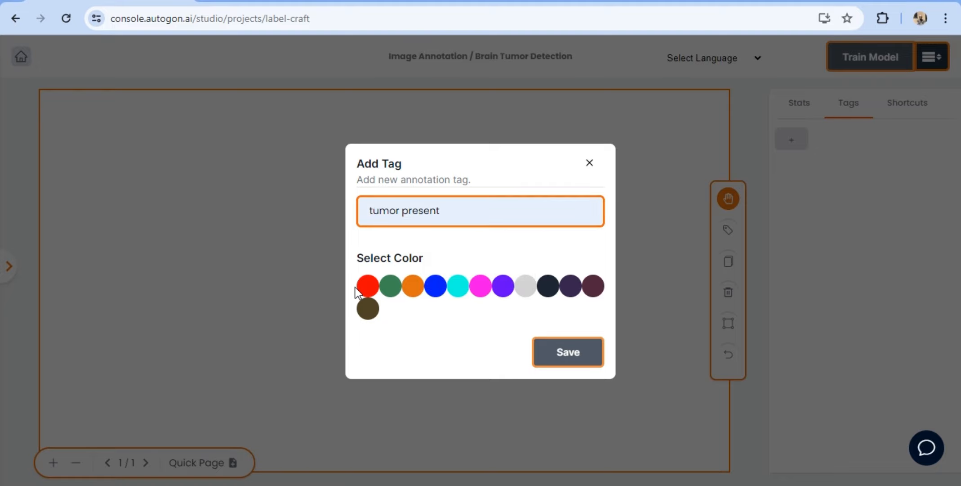
{"action": "left_click", "coordinate": [363, 290]}
{"action": "left_click", "coordinate": [578, 360]}
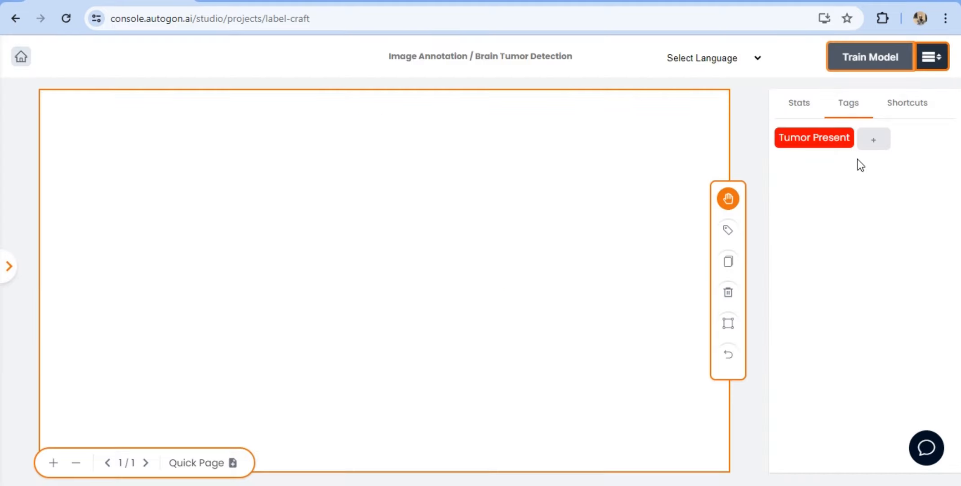
- Add a green annotation tag named "tumor absent"
{"action": "left_click", "coordinate": [871, 141]}
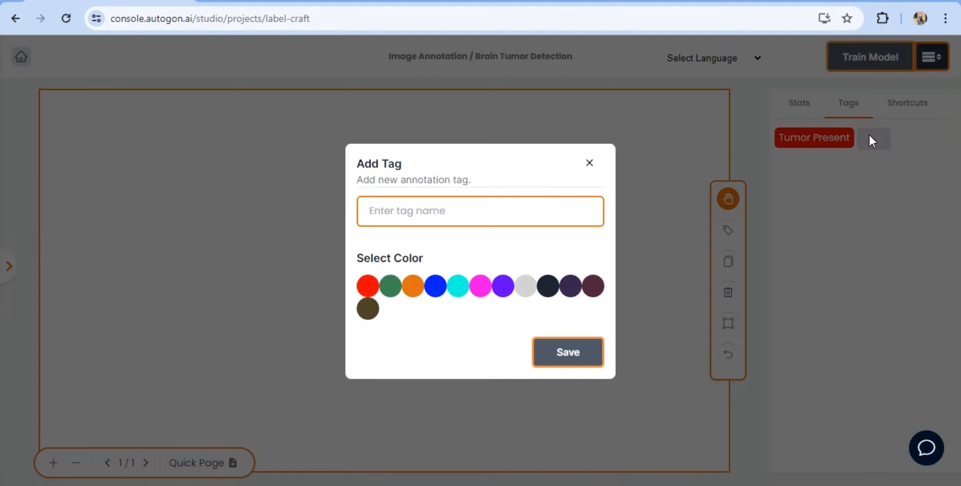
{"action": "left_click", "coordinate": [491, 213]}
{"action": "type", "text": "tuor"}
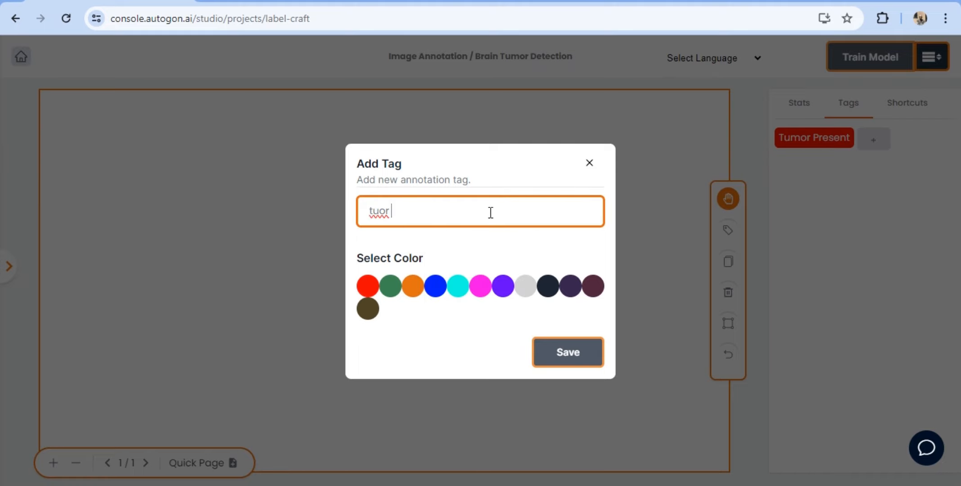
{"action": "key", "text": "BackSpace"}
{"action": "key", "text": "BackSpace"}
{"action": "type", "text": "mor absent"}
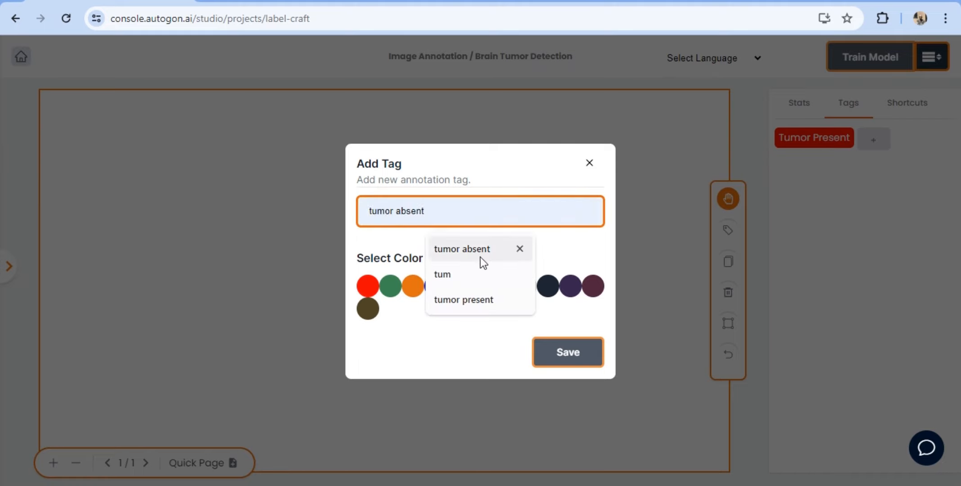
{"action": "left_click", "coordinate": [479, 257]}
{"action": "left_click", "coordinate": [396, 286]}
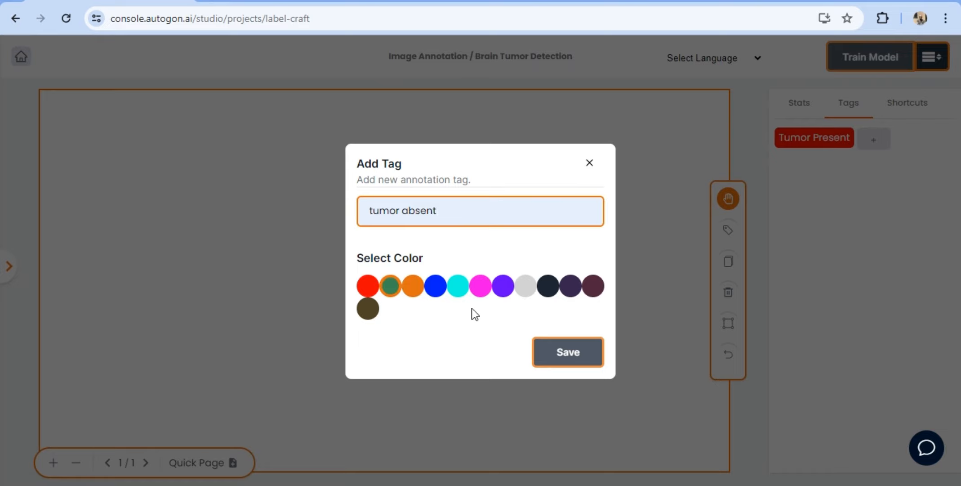
{"action": "left_click", "coordinate": [565, 354]}
{"action": "left_click", "coordinate": [395, 285]}
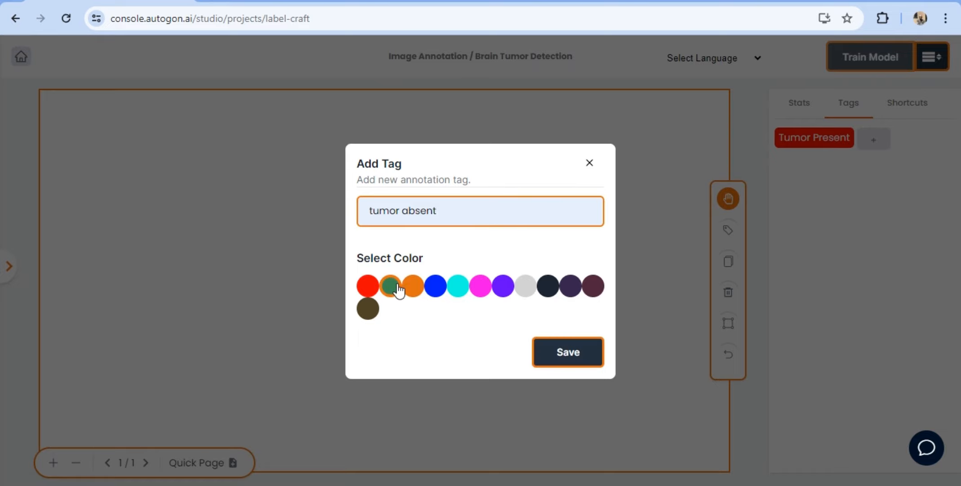
{"action": "left_click", "coordinate": [570, 348]}
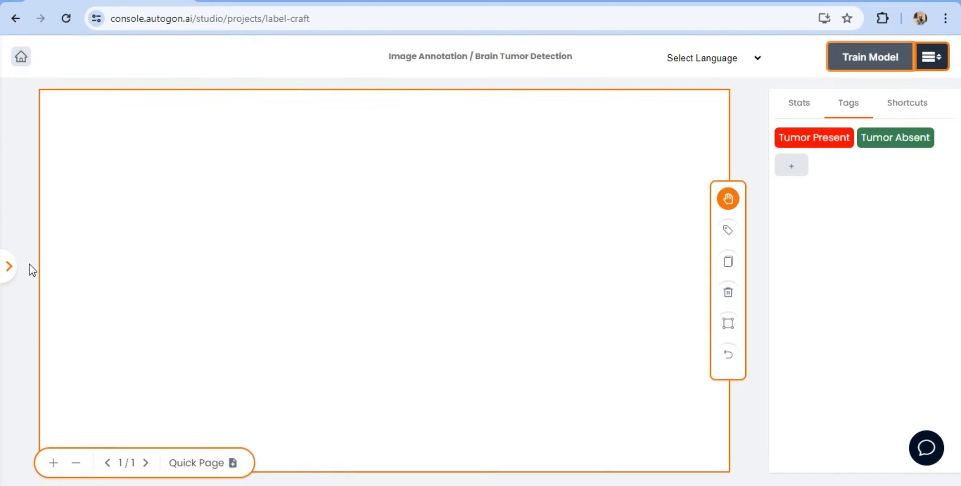
- Start an image upload for the annotation project and browse to the "yes" folder in brain_tumor_dataset
{"action": "left_click", "coordinate": [6, 264]}
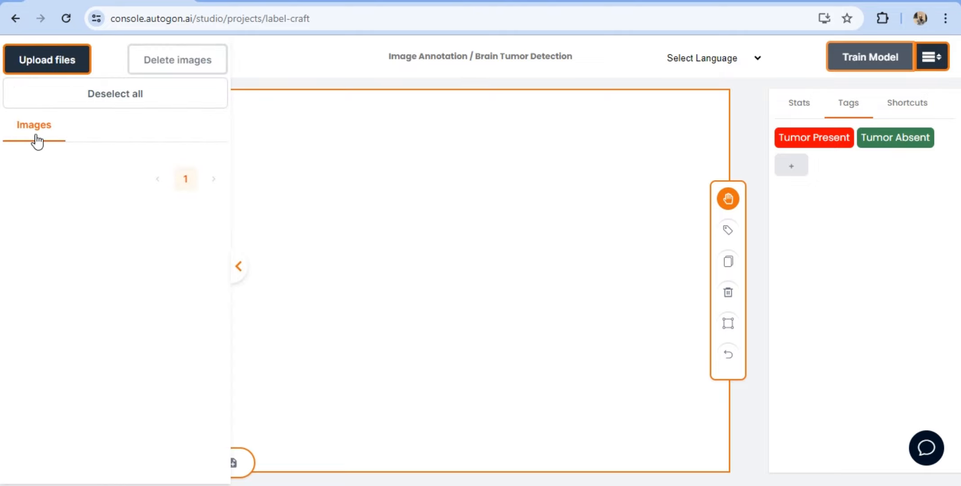
{"action": "left_click", "coordinate": [61, 60]}
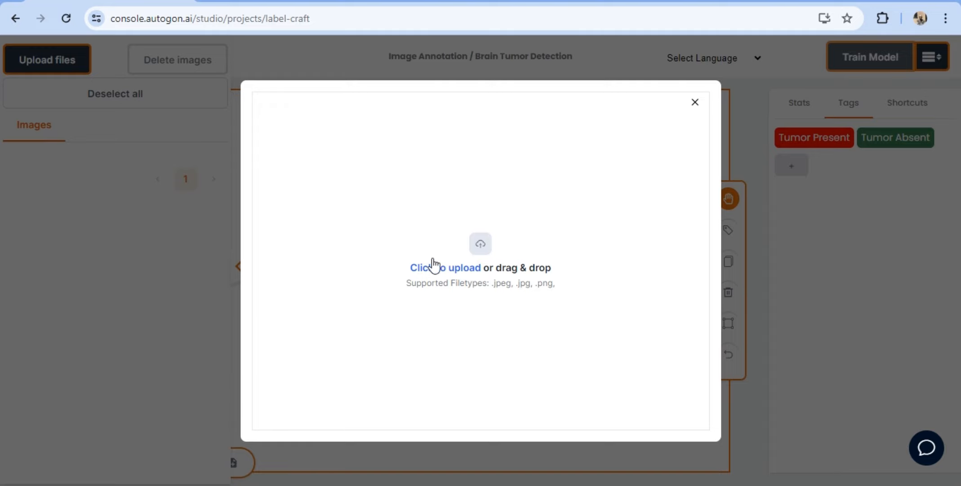
{"action": "left_click", "coordinate": [460, 270]}
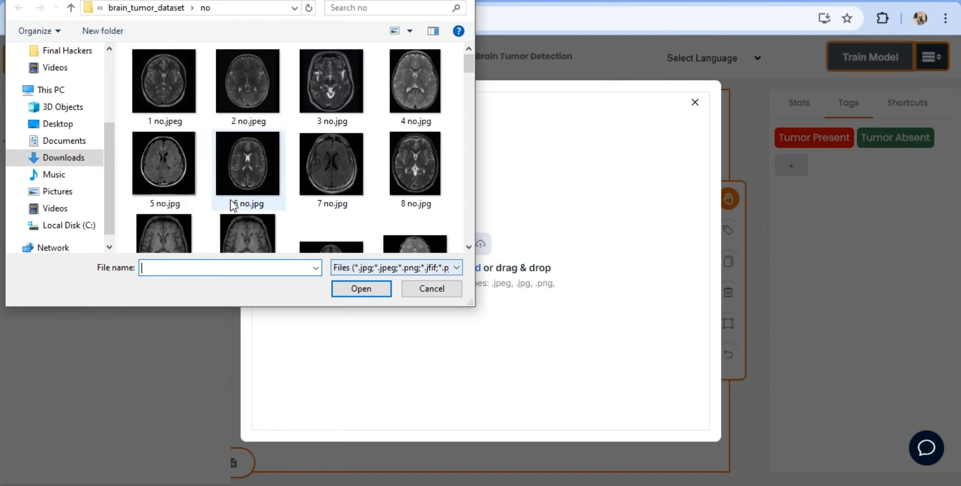
{"action": "left_click", "coordinate": [131, 10]}
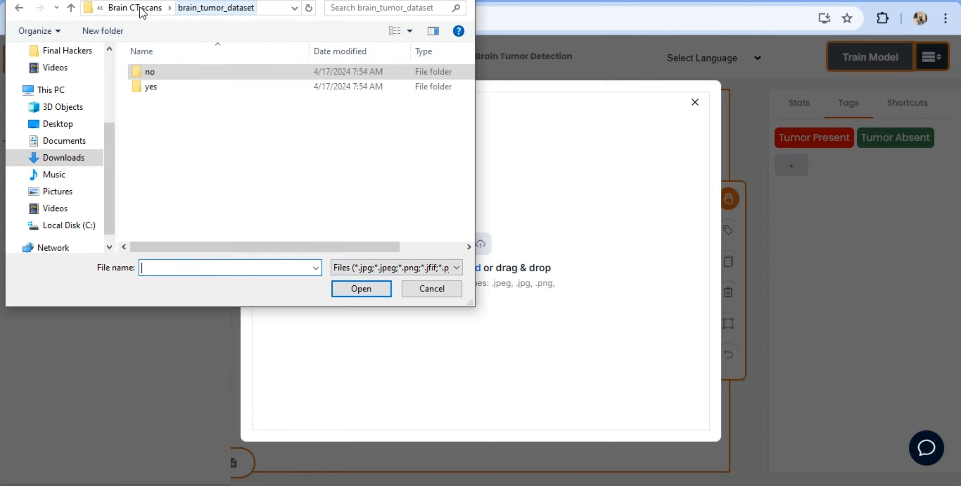
{"action": "double_click", "coordinate": [179, 88]}
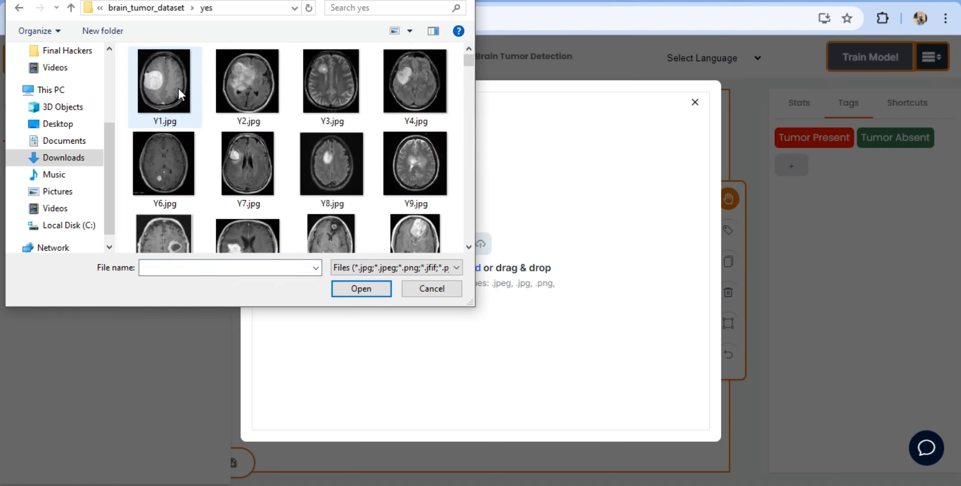
- Add the tumor scans Y1.jpg to Y4.jpg and Y6.jpg to Y11.jpg to the upload list
{"action": "left_click", "coordinate": [177, 88]}
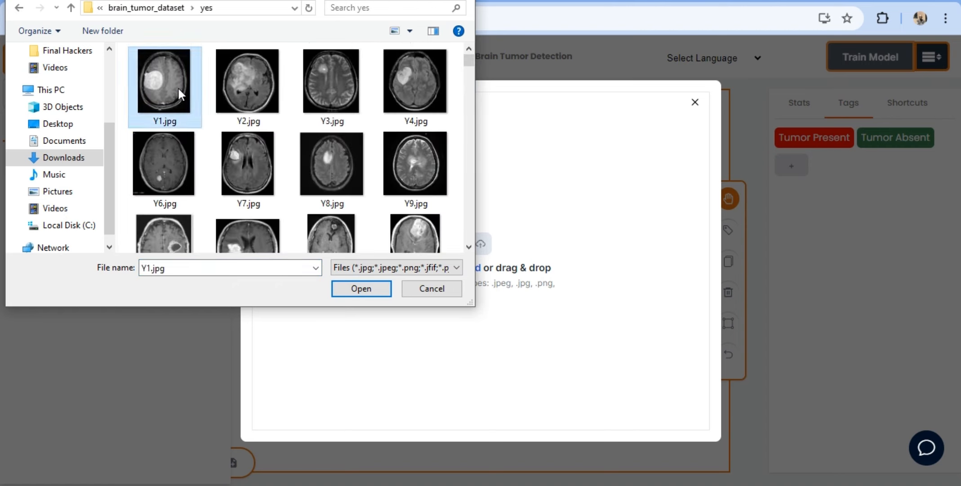
{"action": "left_click", "coordinate": [231, 93], "text": "ctrl"}
{"action": "left_click", "coordinate": [301, 100], "text": "ctrl"}
{"action": "left_click", "coordinate": [410, 94], "text": "ctrl"}
{"action": "left_click", "coordinate": [182, 158], "text": "ctrl"}
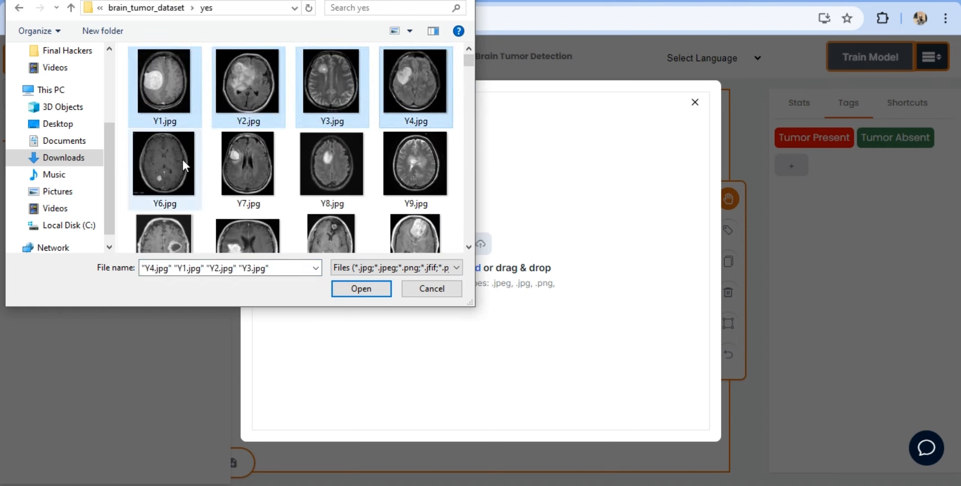
{"action": "left_click", "coordinate": [279, 172], "text": "ctrl"}
{"action": "left_click", "coordinate": [336, 171], "text": "ctrl"}
{"action": "left_click", "coordinate": [426, 172], "text": "ctrl"}
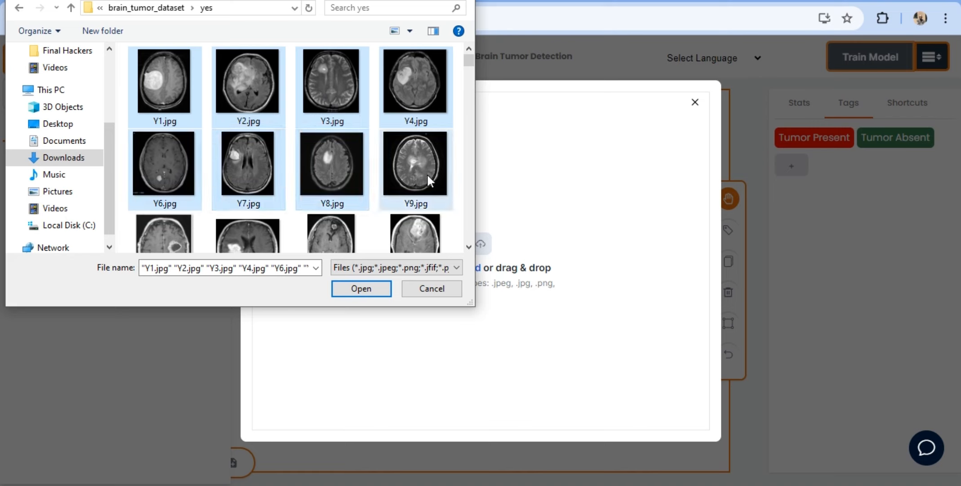
{"action": "left_click", "coordinate": [193, 228], "text": "ctrl"}
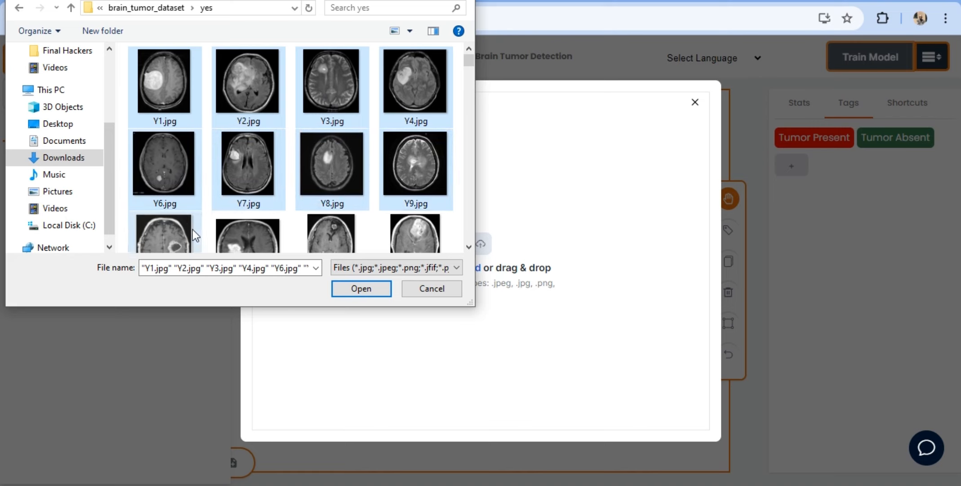
{"action": "left_click", "coordinate": [259, 234], "text": "ctrl"}
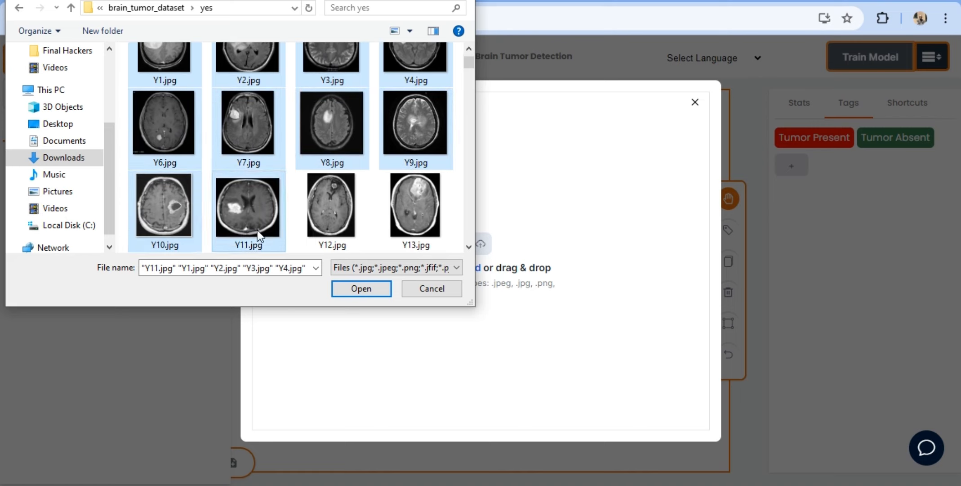
{"action": "left_click", "coordinate": [344, 286]}
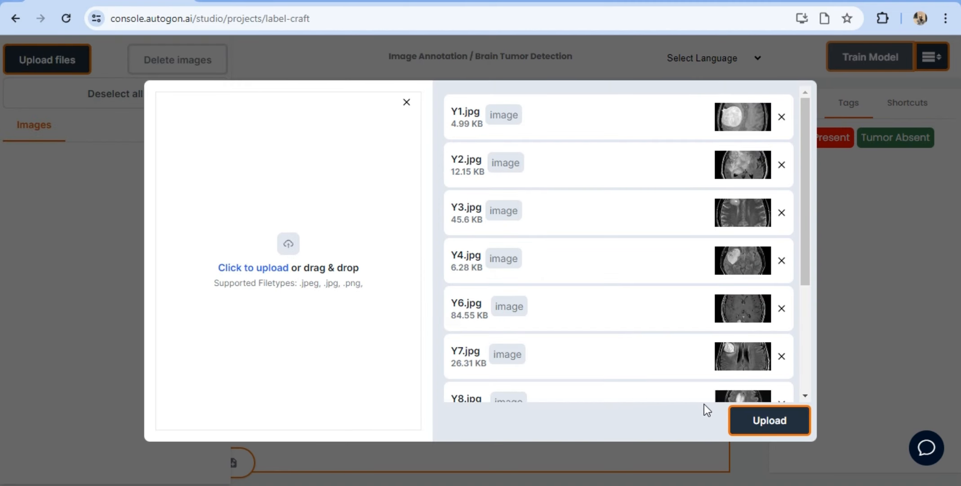
- Start adding more images to the upload list and browse to the "no" folder in brain_tumor_dataset
{"action": "left_click", "coordinate": [268, 269]}
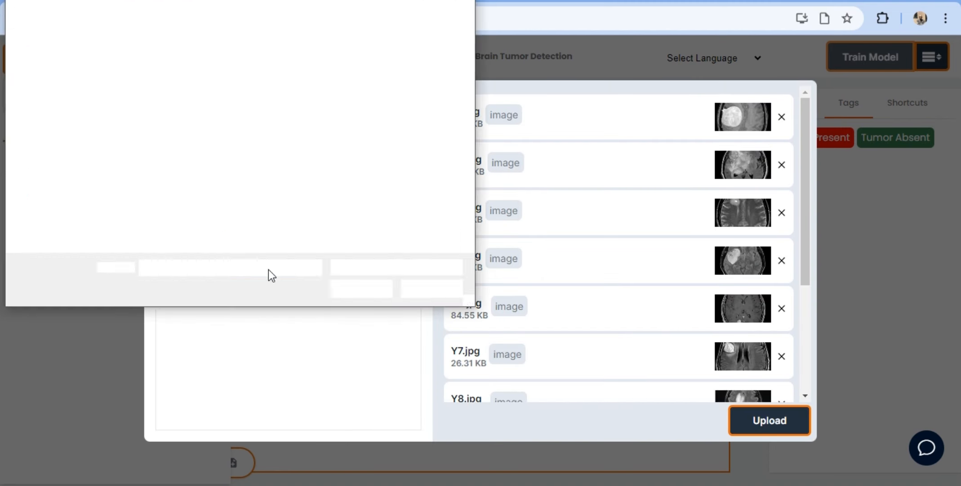
{"action": "left_click", "coordinate": [153, 4]}
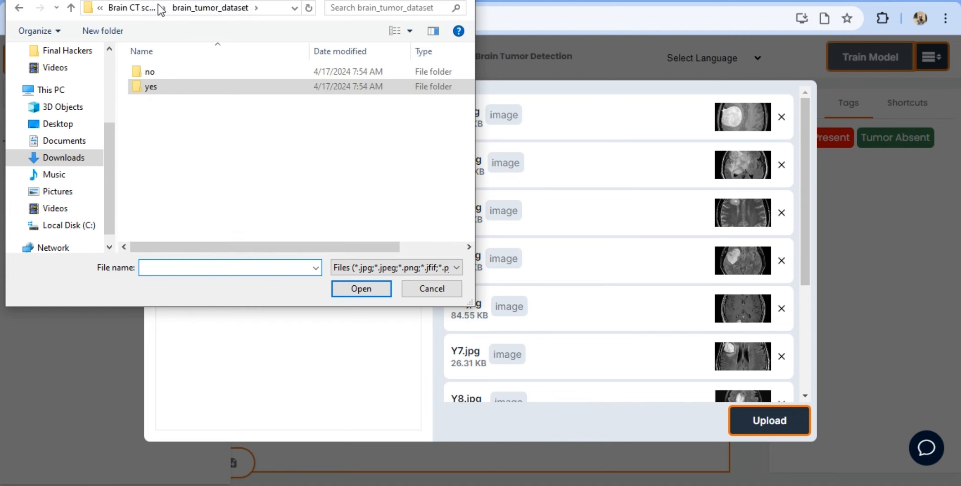
{"action": "double_click", "coordinate": [173, 66]}
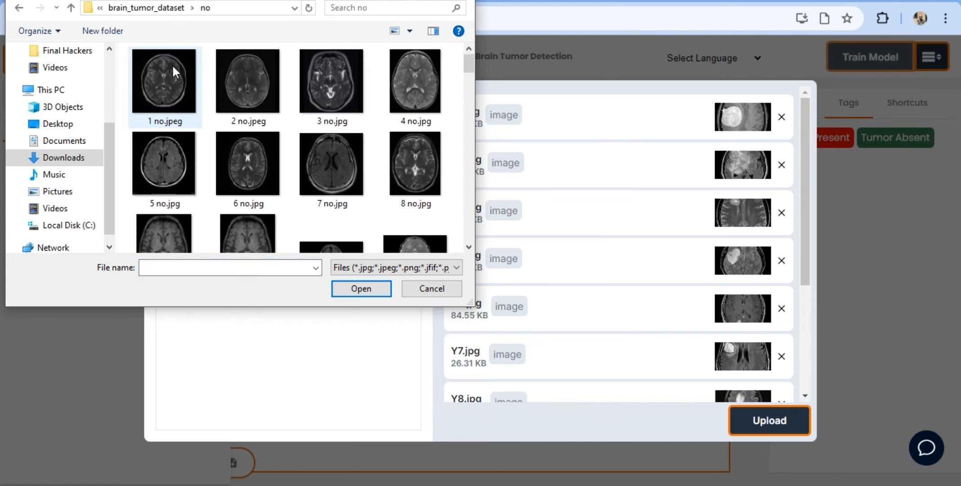
- Add the tumor-free scans 1 no.jpeg, 2 no.jpeg and 3 no.jpg to 10 no.jpg to the upload list
{"action": "left_click", "coordinate": [172, 65]}
{"action": "left_click", "coordinate": [228, 87], "text": "ctrl"}
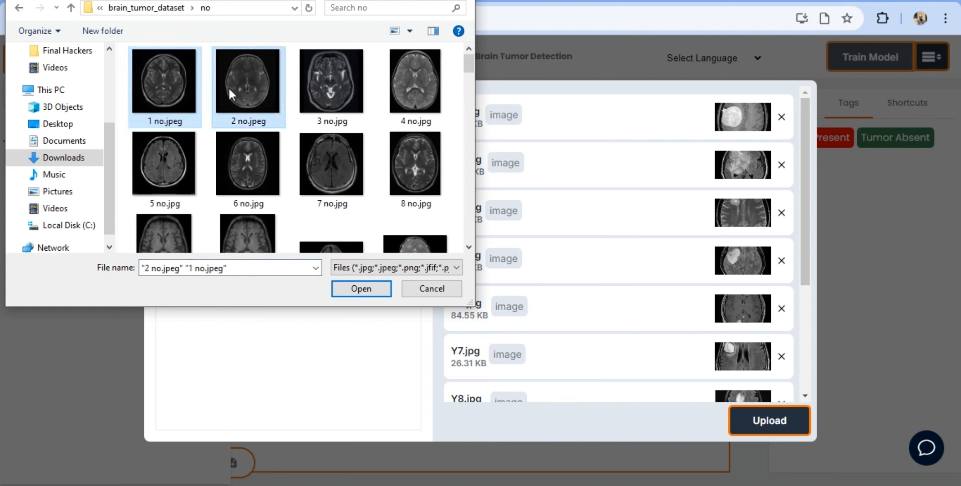
{"action": "left_click", "coordinate": [348, 101], "text": "ctrl"}
{"action": "left_click", "coordinate": [400, 104], "text": "ctrl"}
{"action": "left_click", "coordinate": [153, 164], "text": "ctrl"}
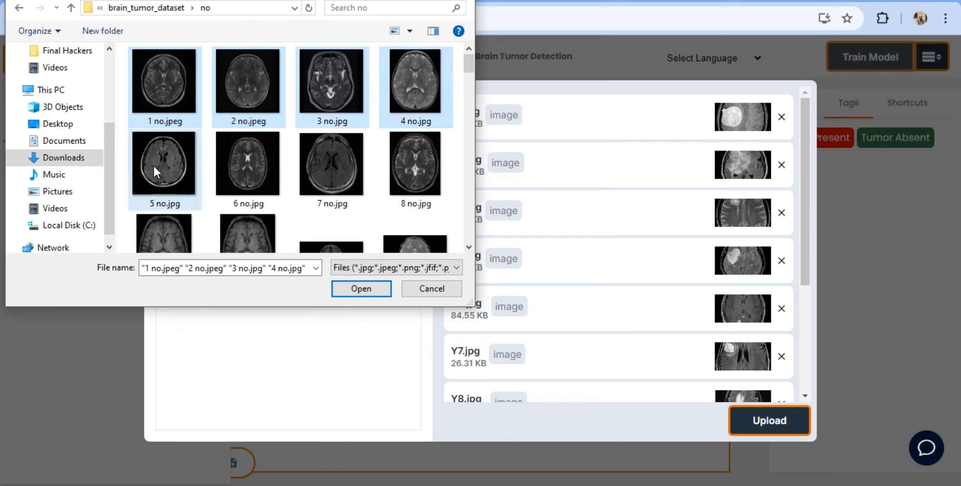
{"action": "left_click", "coordinate": [228, 172], "text": "ctrl"}
{"action": "left_click", "coordinate": [319, 170], "text": "ctrl"}
{"action": "left_click", "coordinate": [425, 174], "text": "ctrl"}
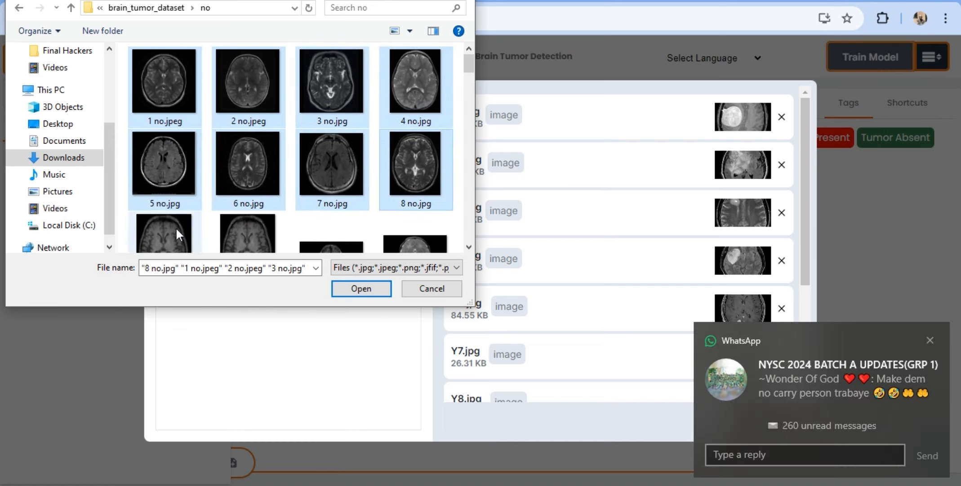
{"action": "left_click", "coordinate": [176, 229], "text": "ctrl"}
{"action": "left_click", "coordinate": [257, 236], "text": "ctrl"}
{"action": "left_click", "coordinate": [376, 287]}
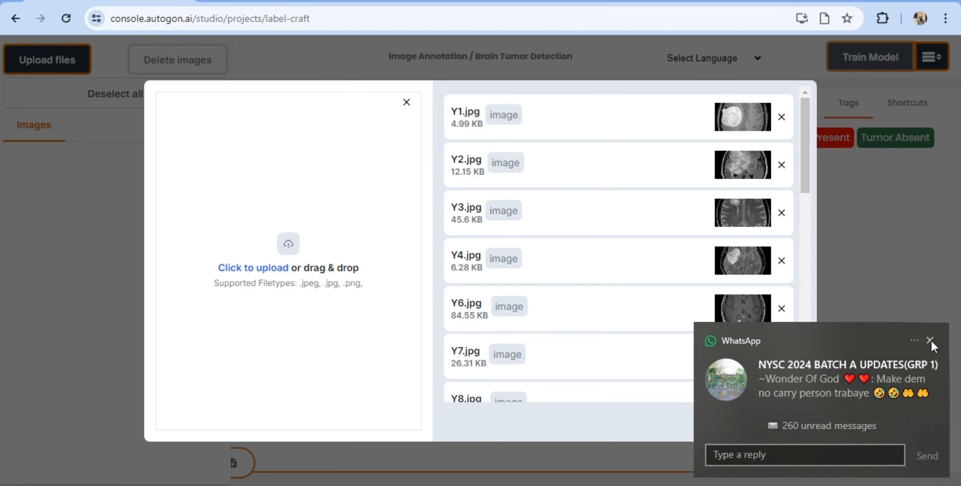
- Upload all listed brain scans to the project, dismissing the chat notifications that cover the dialog
{"action": "left_click", "coordinate": [929, 340]}
{"action": "scroll", "coordinate": [642, 285], "scroll_direction": "down", "scroll_amount": 12}
{"action": "scroll", "coordinate": [627, 279], "scroll_direction": "down", "scroll_amount": 2}
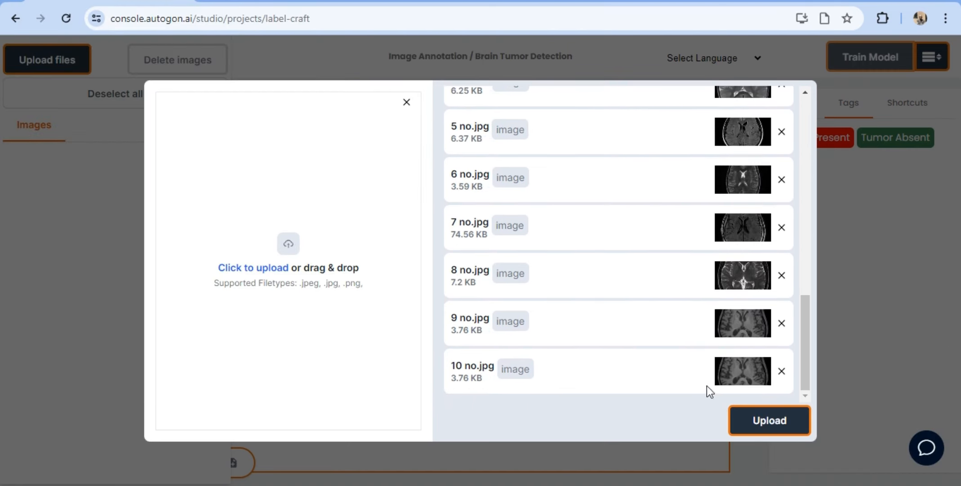
{"action": "left_click", "coordinate": [760, 419]}
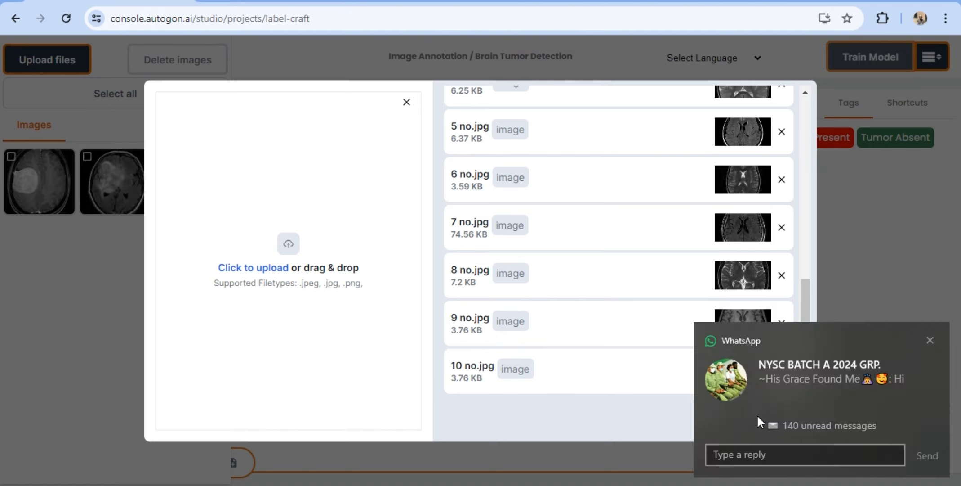
{"action": "left_click", "coordinate": [929, 340]}
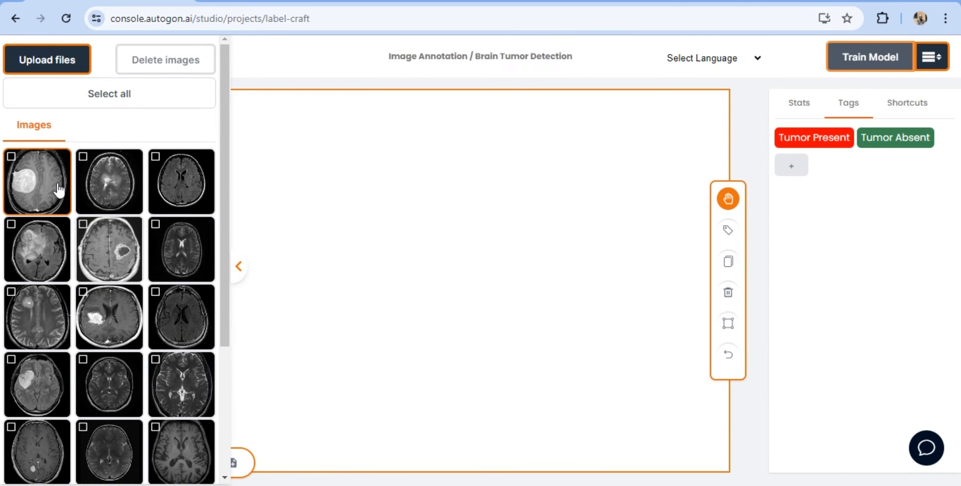
- Open the first brain scan with the image list collapsed and draw a bounding box inside its bright tumor
{"action": "left_click", "coordinate": [240, 269]}
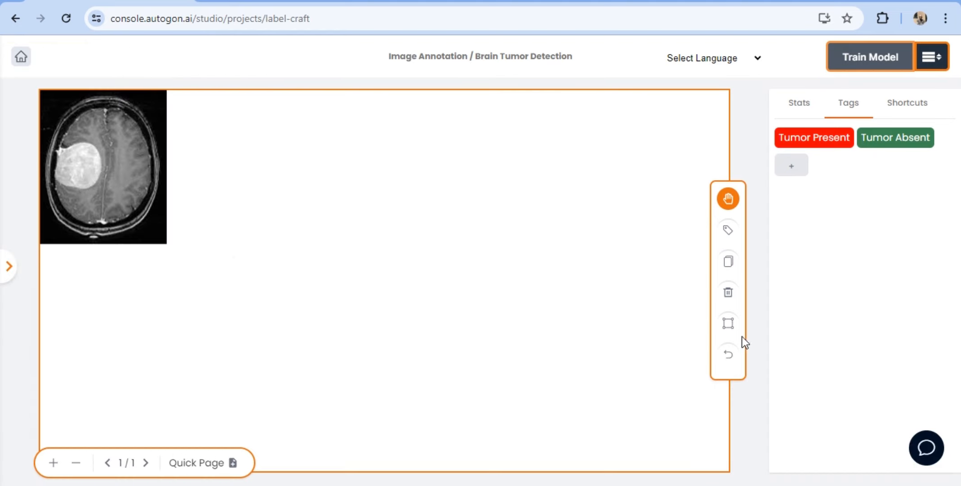
{"action": "left_click", "coordinate": [728, 324]}
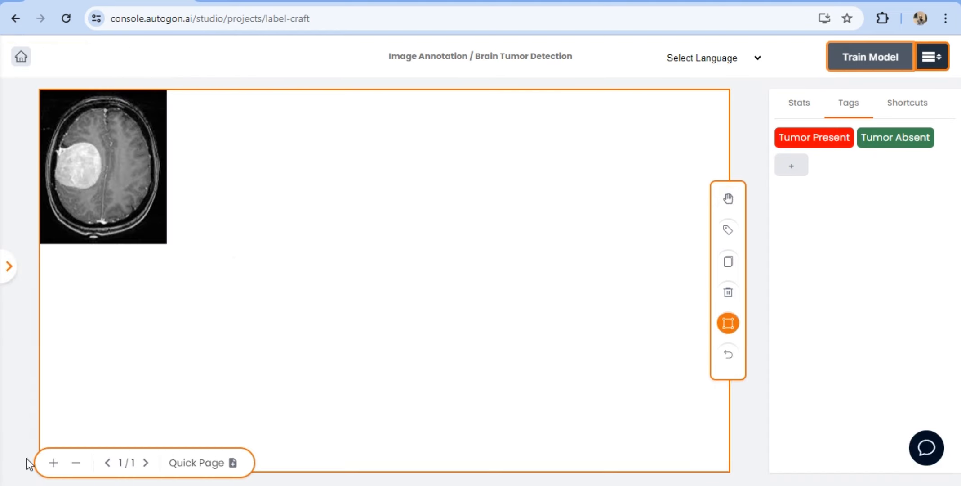
{"action": "left_click", "coordinate": [53, 463]}
{"action": "left_click", "coordinate": [53, 463]}
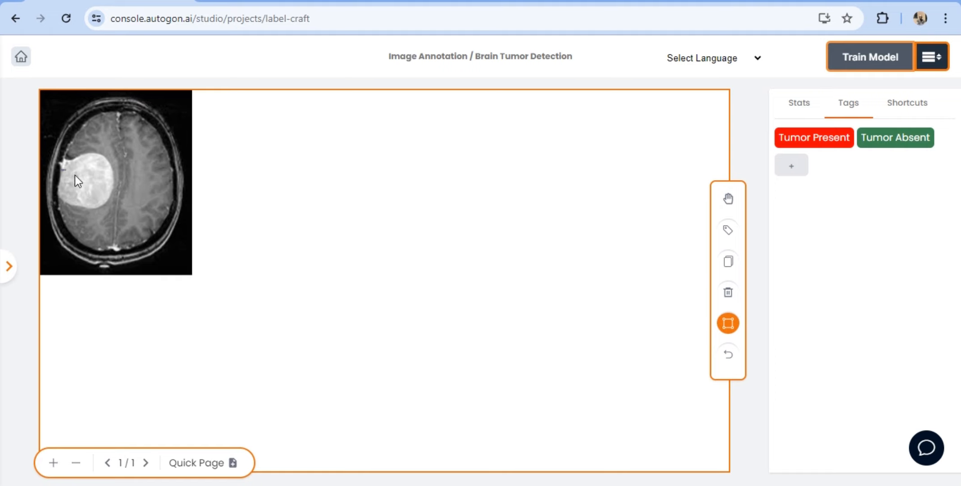
{"action": "left_click_drag", "start_coordinate": [90, 189], "coordinate": [93, 191]}
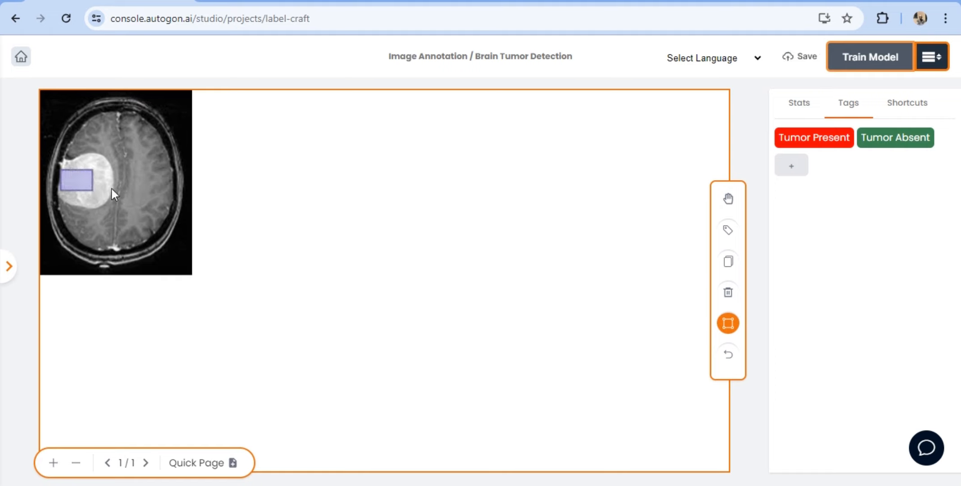
- Tag the bounding box on the first scan's tumor as "tumor present" and save the annotation
{"action": "left_click", "coordinate": [728, 198]}
{"action": "left_click", "coordinate": [81, 183]}
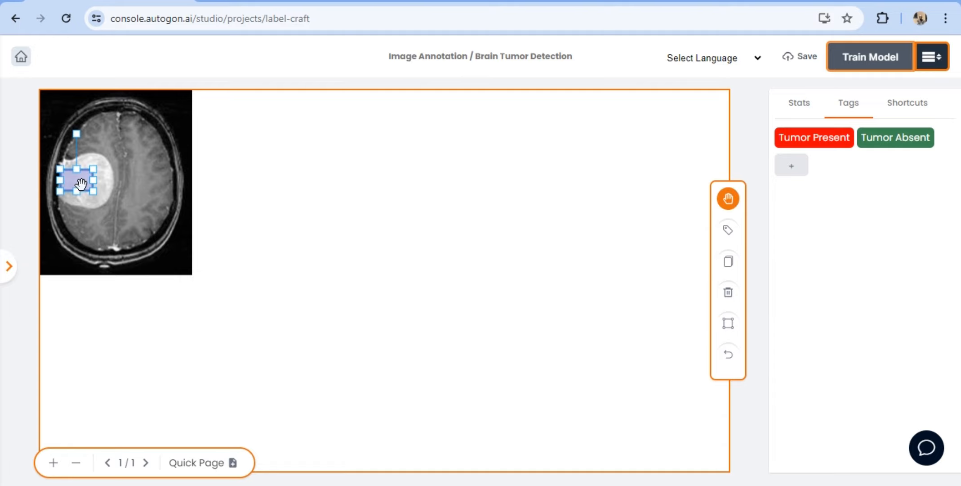
{"action": "left_click", "coordinate": [727, 230]}
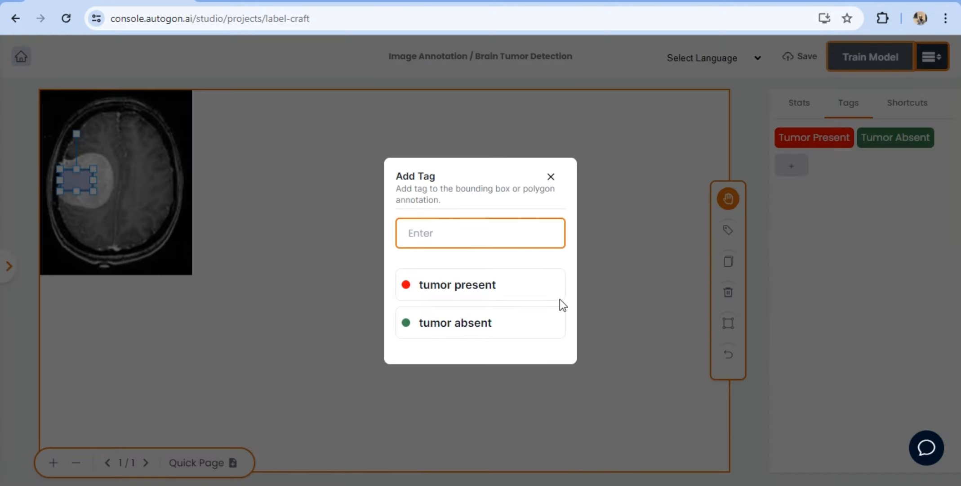
{"action": "left_click", "coordinate": [494, 292]}
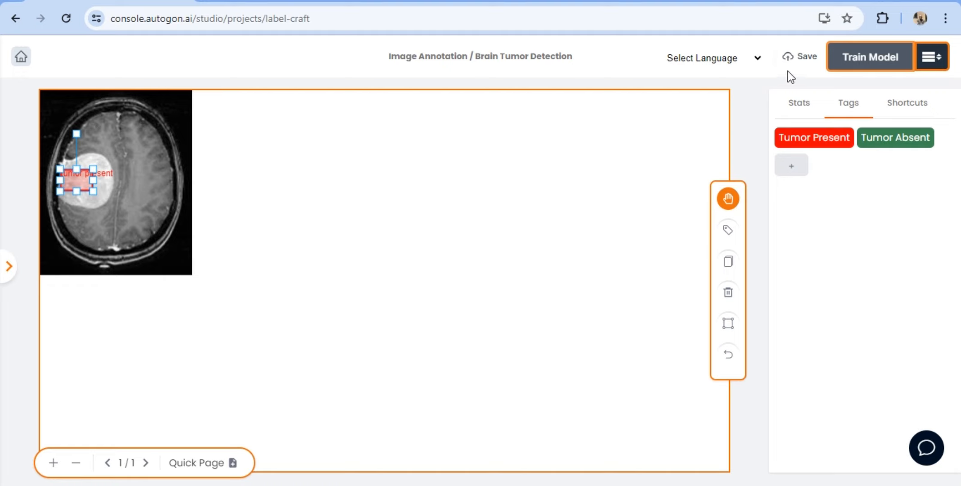
{"action": "left_click", "coordinate": [797, 58]}
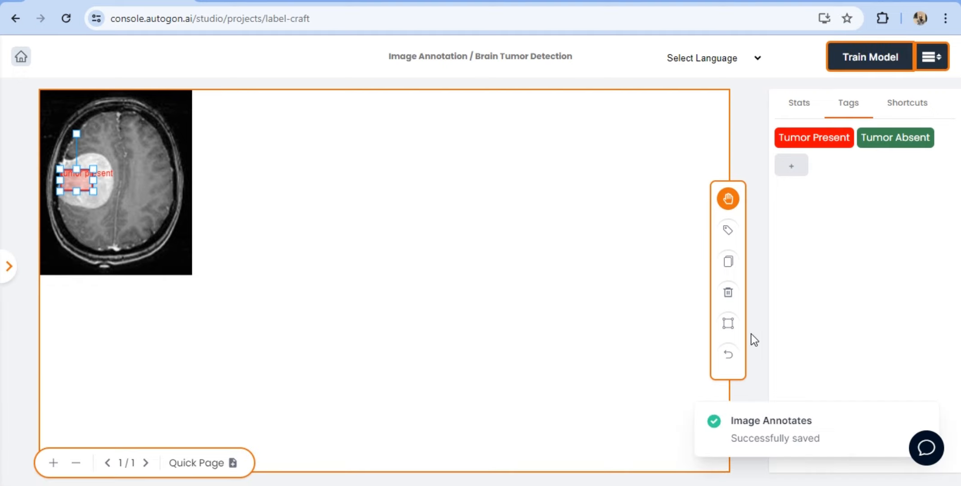
- Draw a second box on the first scan's healthy lower-right tissue, tag it "tumor absent" and save the annotations
{"action": "left_click", "coordinate": [729, 328]}
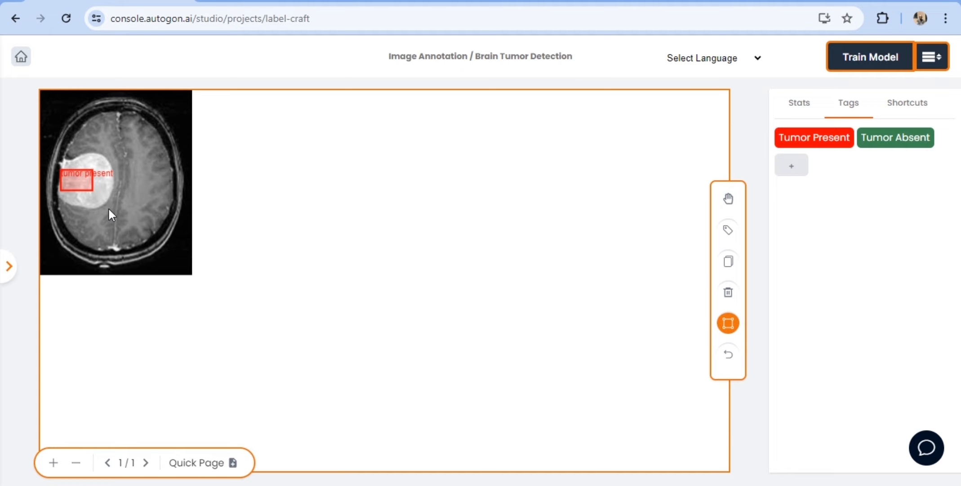
{"action": "left_click_drag", "start_coordinate": [108, 206], "coordinate": [147, 233]}
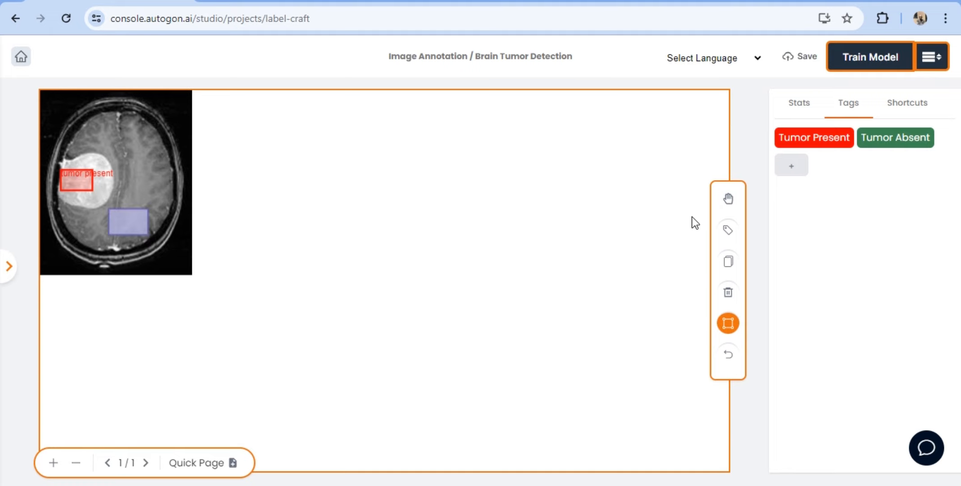
{"action": "left_click", "coordinate": [728, 200]}
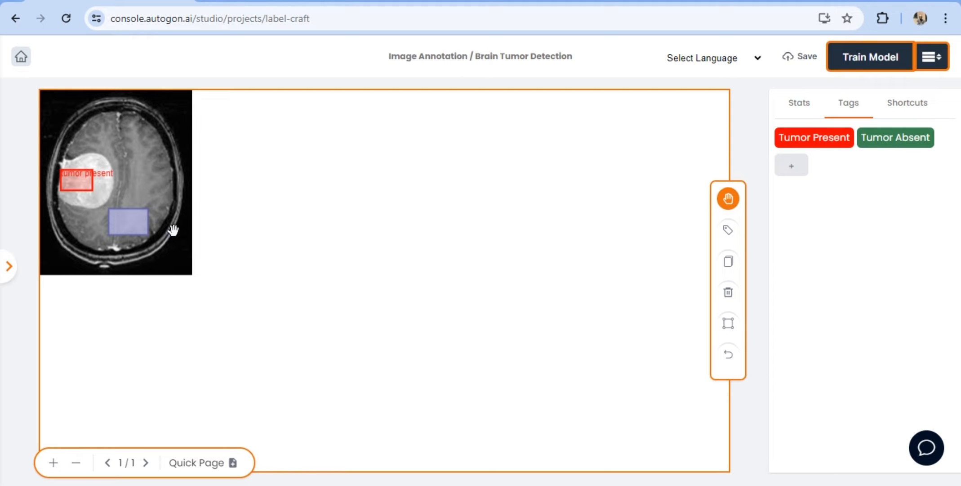
{"action": "left_click", "coordinate": [137, 230]}
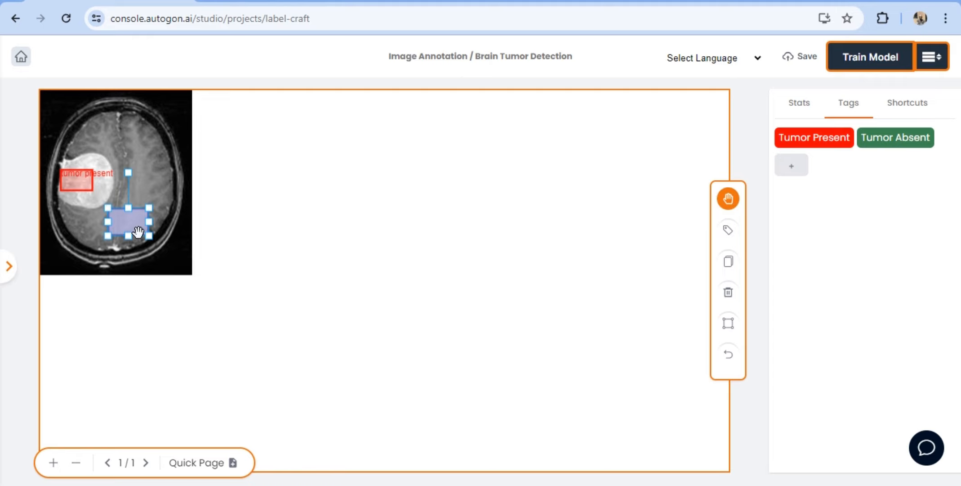
{"action": "left_click", "coordinate": [730, 231]}
{"action": "left_click", "coordinate": [509, 319]}
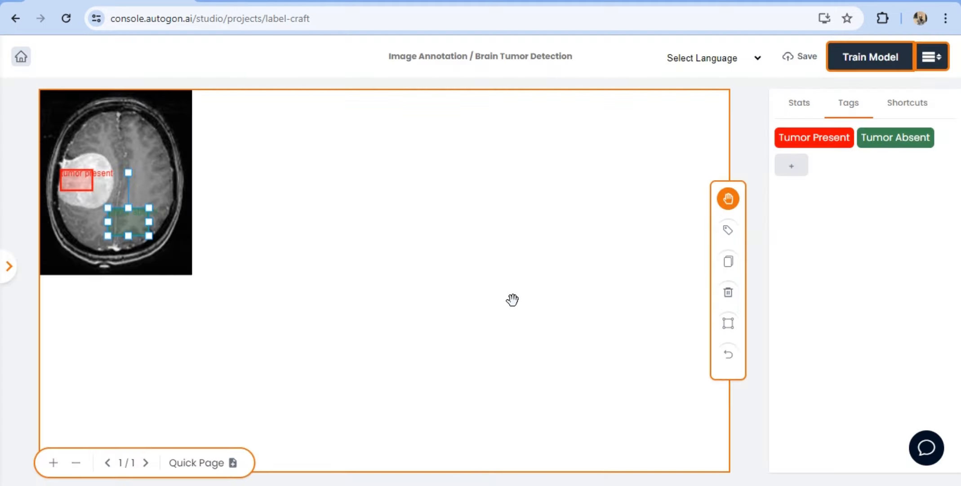
{"action": "left_click", "coordinate": [788, 57]}
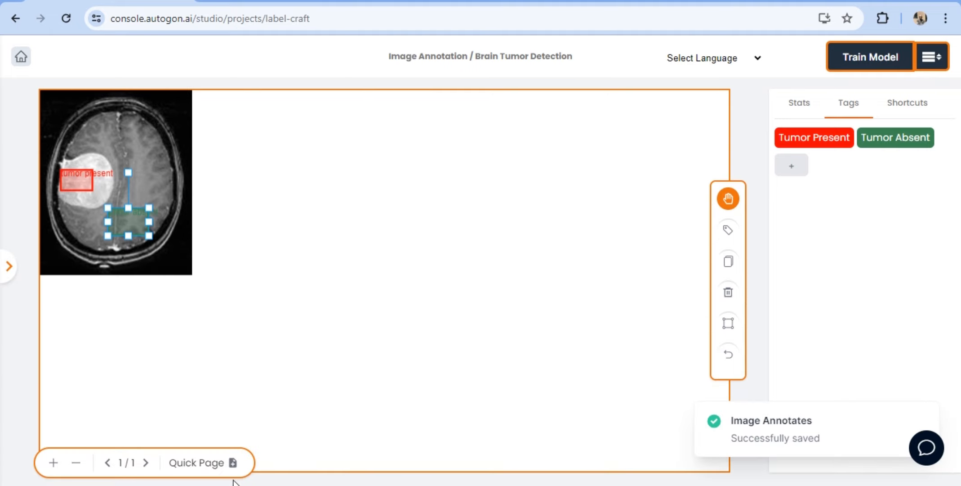
- Bring the second brain scan up on a new page and draw a bounding box over its bright upper-left tumor area
{"action": "left_click", "coordinate": [234, 463]}
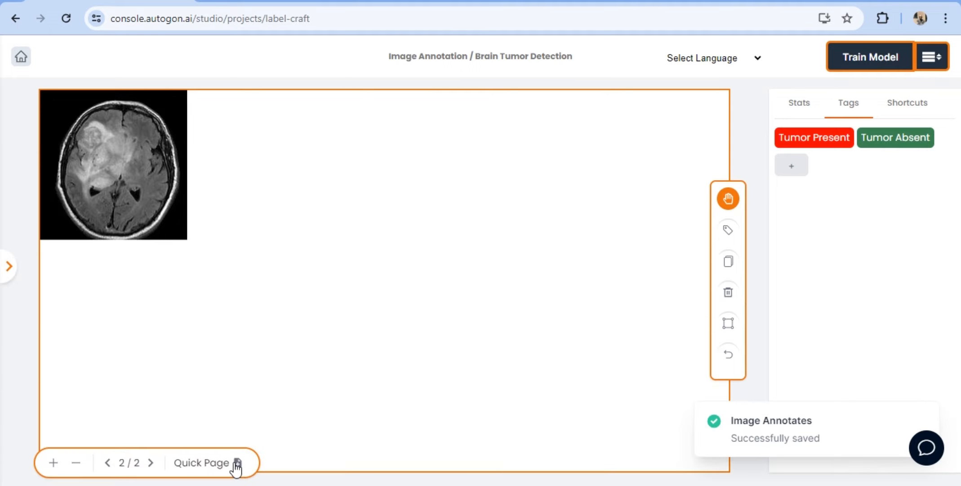
{"action": "left_click", "coordinate": [54, 462]}
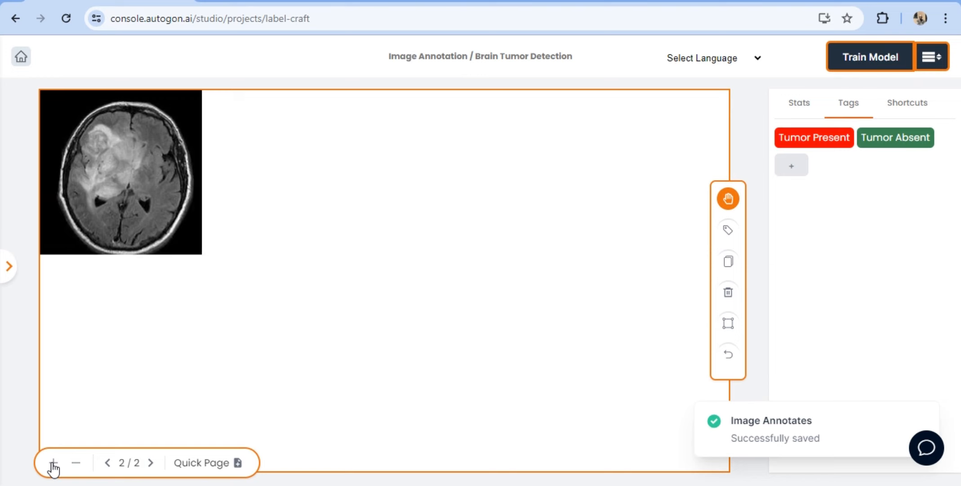
{"action": "left_click", "coordinate": [53, 463]}
{"action": "left_click", "coordinate": [728, 324]}
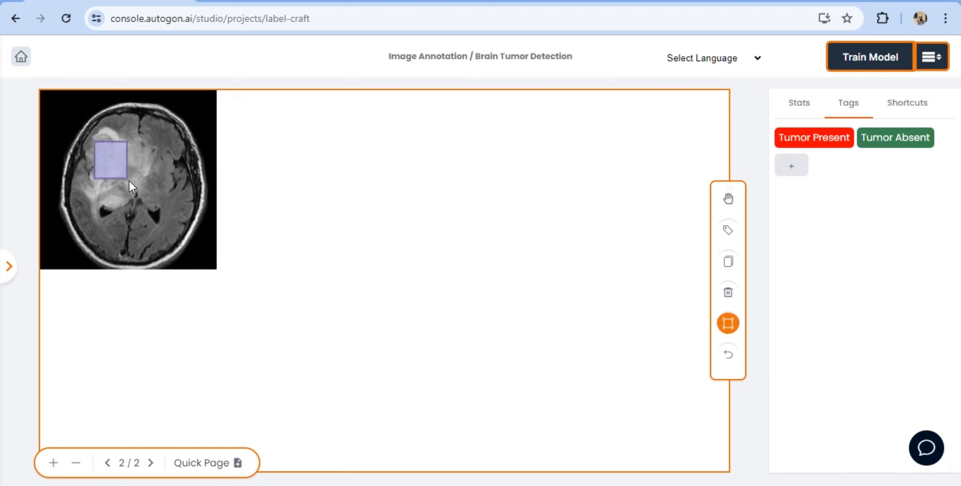
{"action": "left_click_drag", "start_coordinate": [129, 181], "coordinate": [130, 181]}
- Tag the bounding box on the second scan's upper-left tumor area as "tumor present"
{"action": "left_click", "coordinate": [728, 201]}
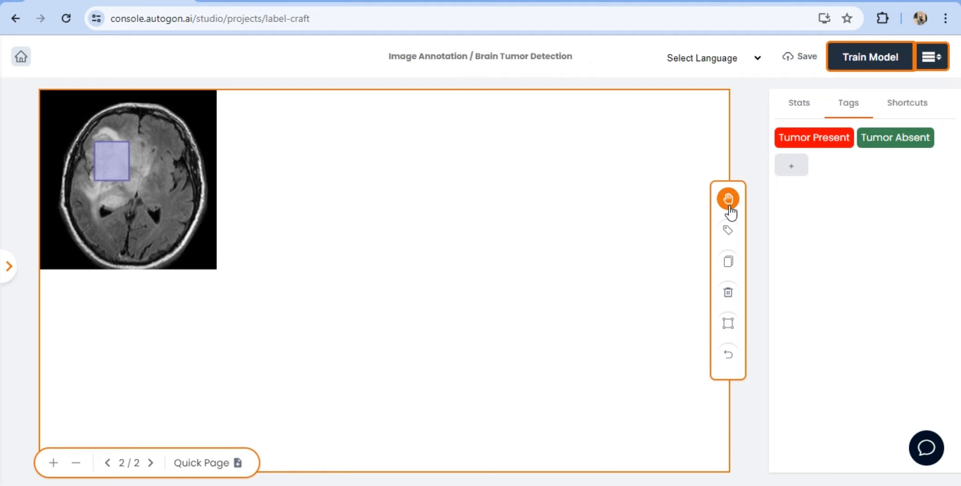
{"action": "left_click", "coordinate": [114, 177]}
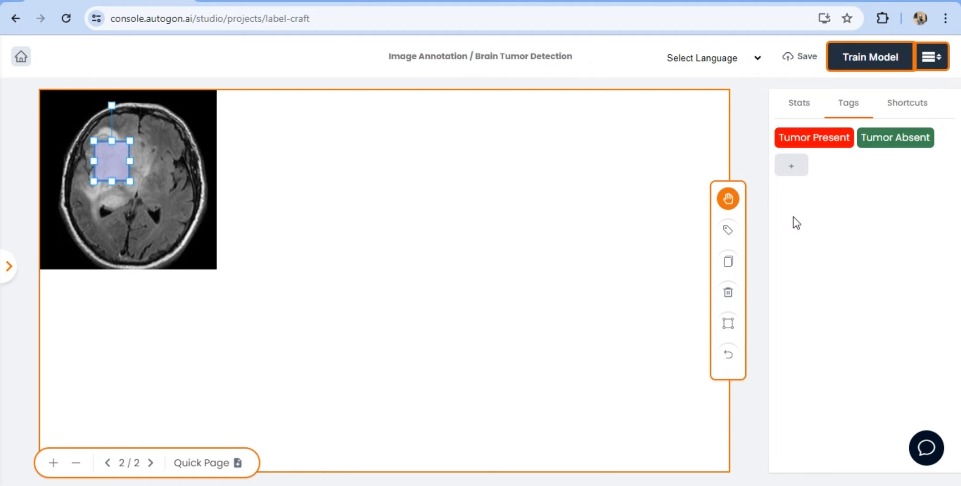
{"action": "left_click", "coordinate": [729, 230]}
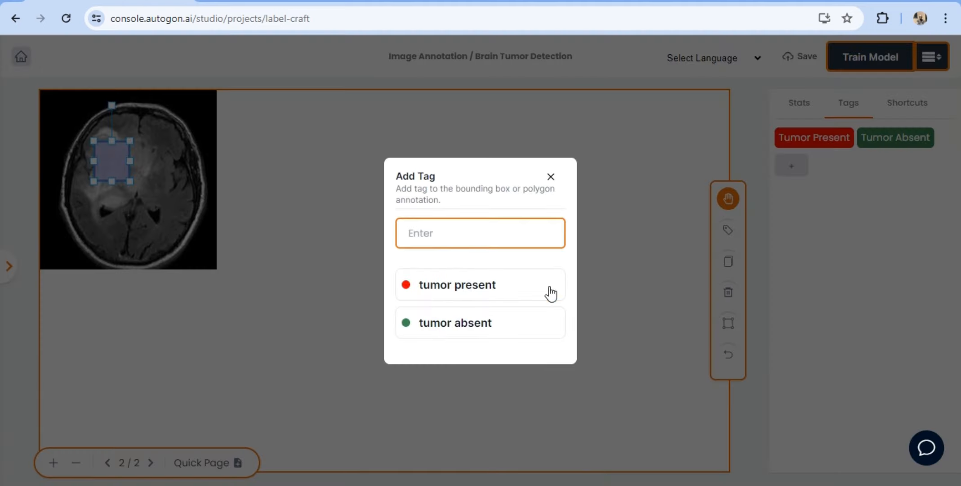
{"action": "left_click", "coordinate": [525, 288]}
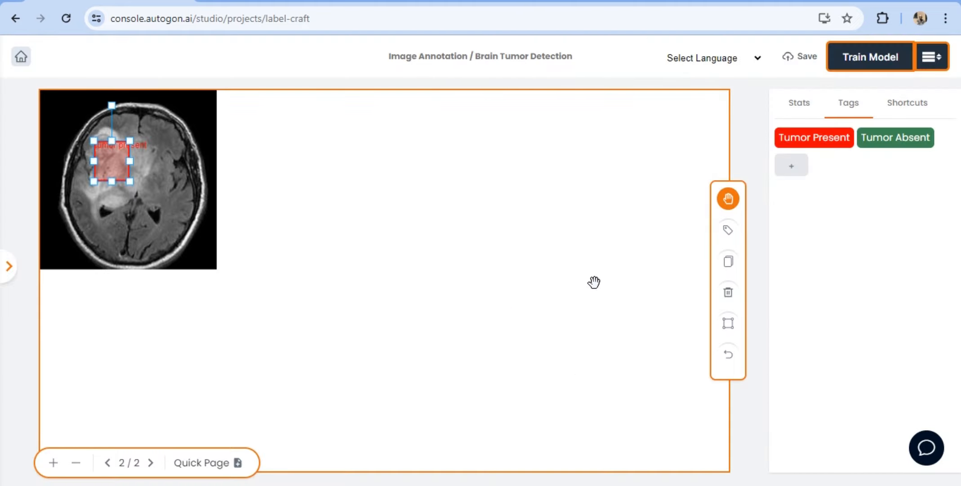
- Draw a smaller box just right of the tagged tumor area on the second scan and tag it "tumor present"
{"action": "left_click", "coordinate": [729, 323]}
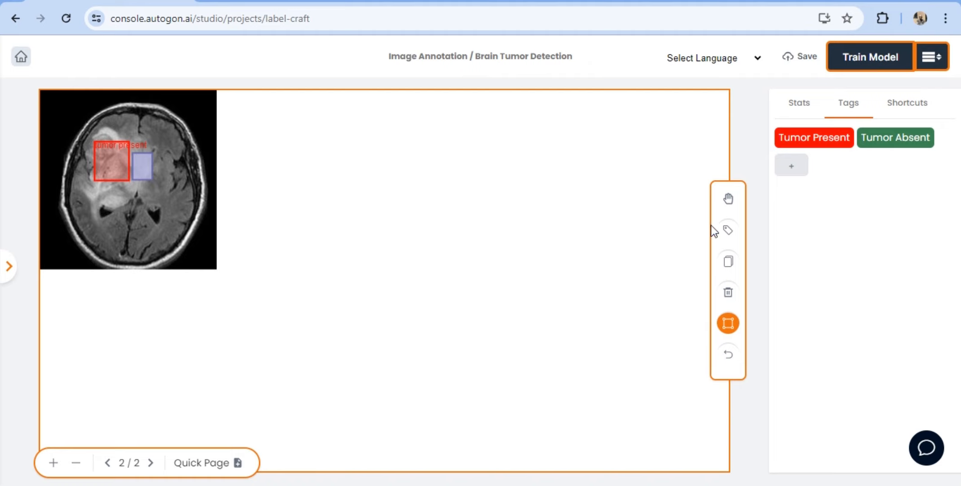
{"action": "left_click", "coordinate": [728, 200]}
{"action": "left_click", "coordinate": [150, 167]}
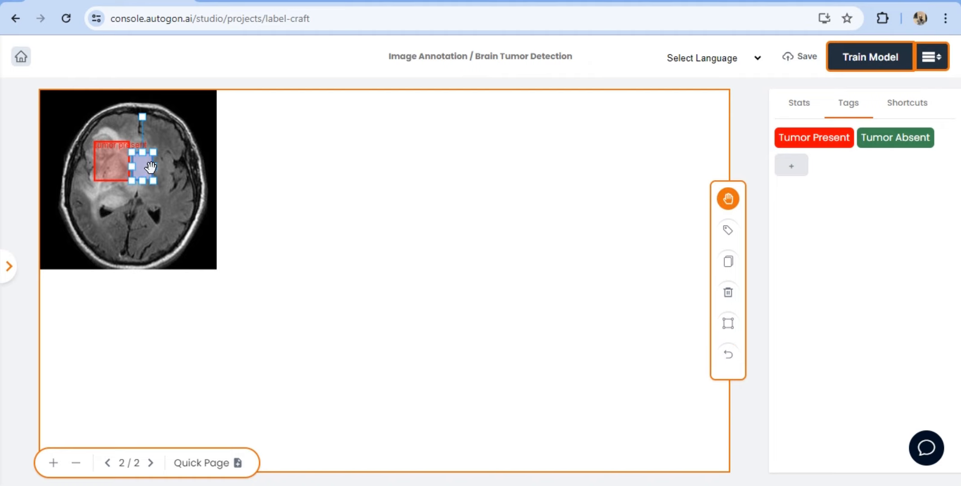
{"action": "left_click", "coordinate": [728, 231]}
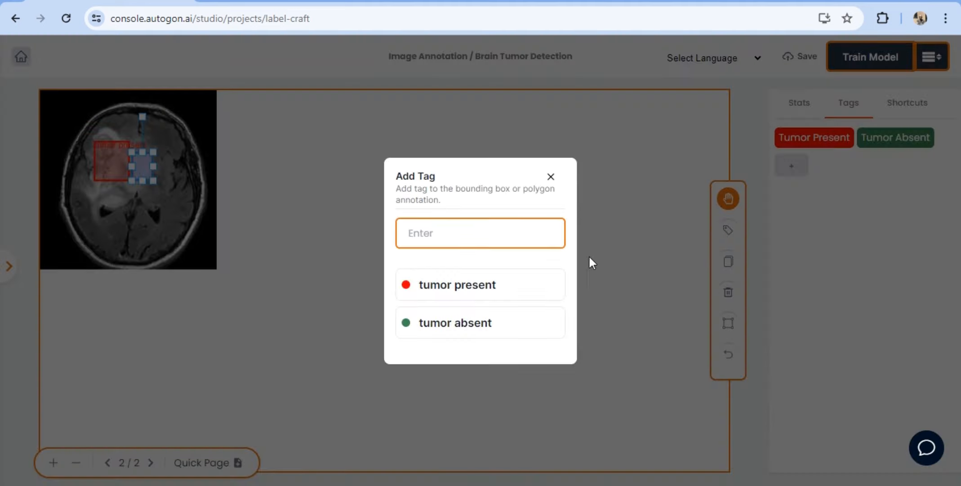
{"action": "left_click", "coordinate": [481, 297]}
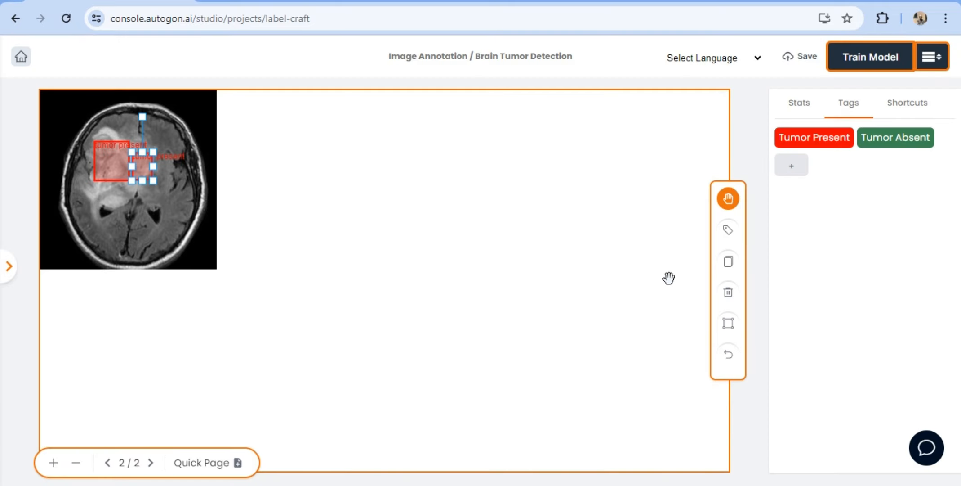
- Draw a box over the second scan's healthy lower-central tissue, tag it "tumor absent" and save the annotations
{"action": "left_click", "coordinate": [800, 61]}
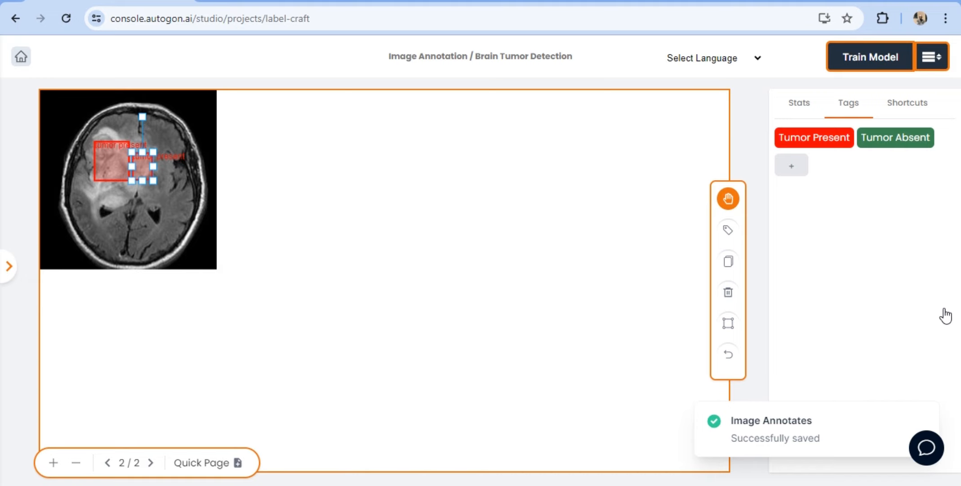
{"action": "left_click", "coordinate": [728, 322]}
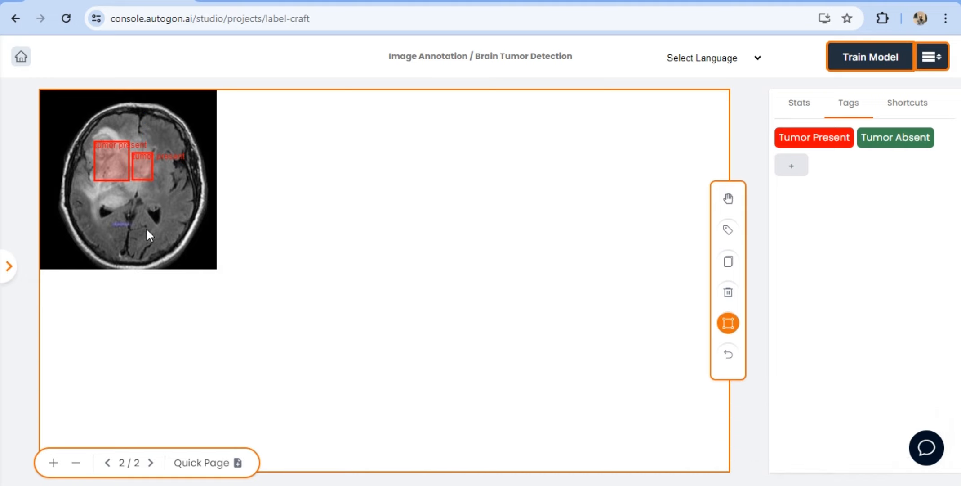
{"action": "left_click_drag", "start_coordinate": [114, 223], "coordinate": [160, 243]}
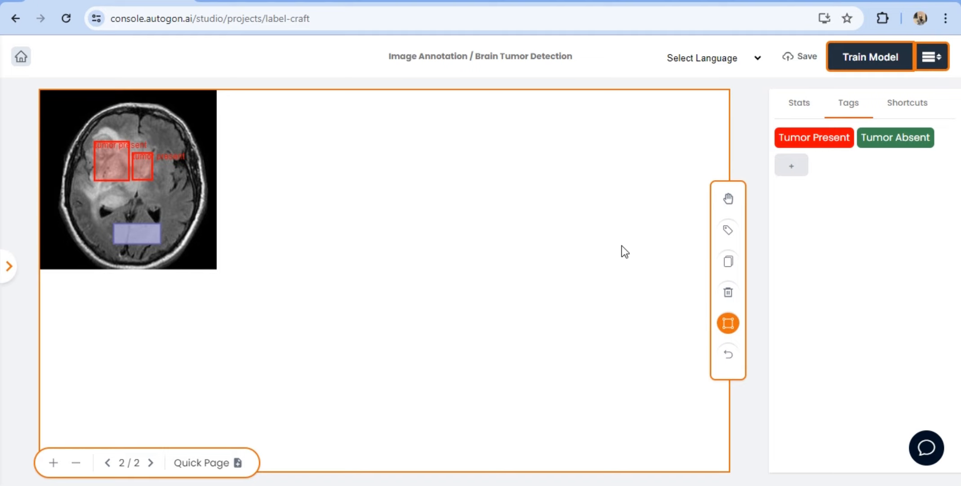
{"action": "left_click", "coordinate": [728, 199]}
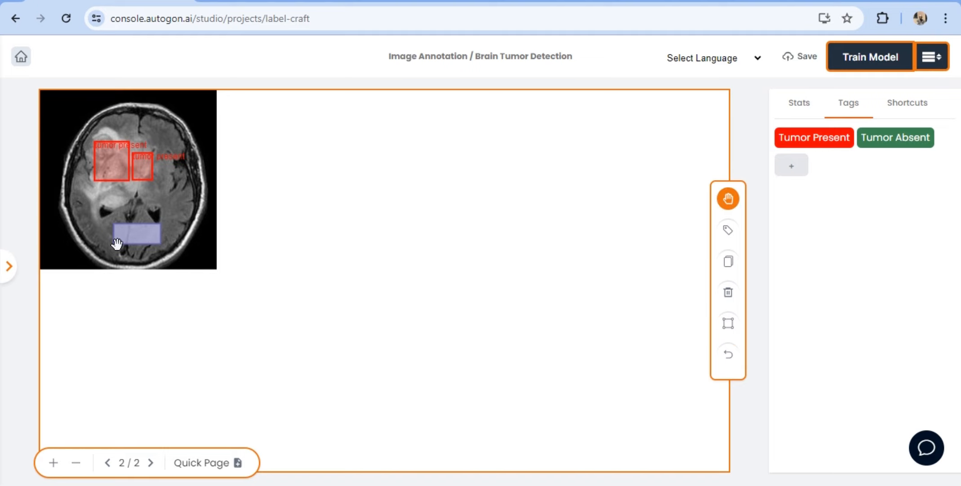
{"action": "left_click", "coordinate": [139, 231]}
{"action": "left_click", "coordinate": [728, 230]}
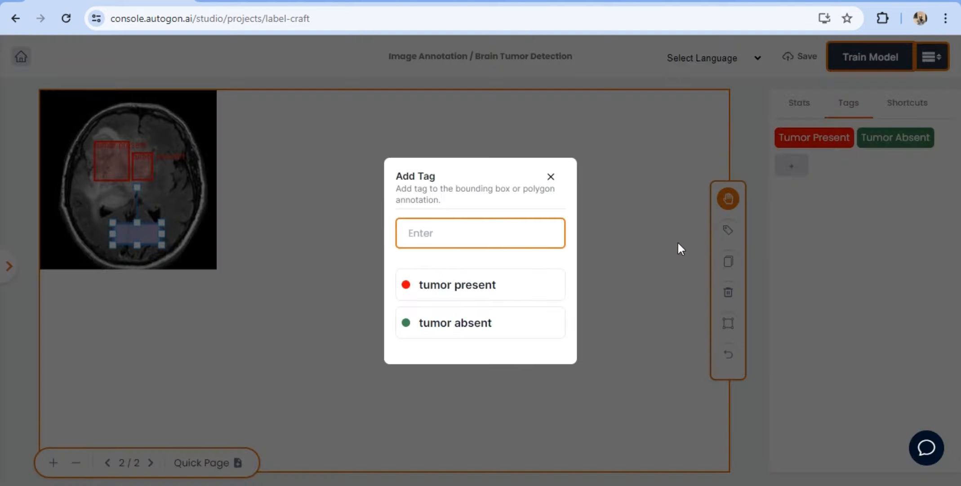
{"action": "left_click", "coordinate": [500, 322]}
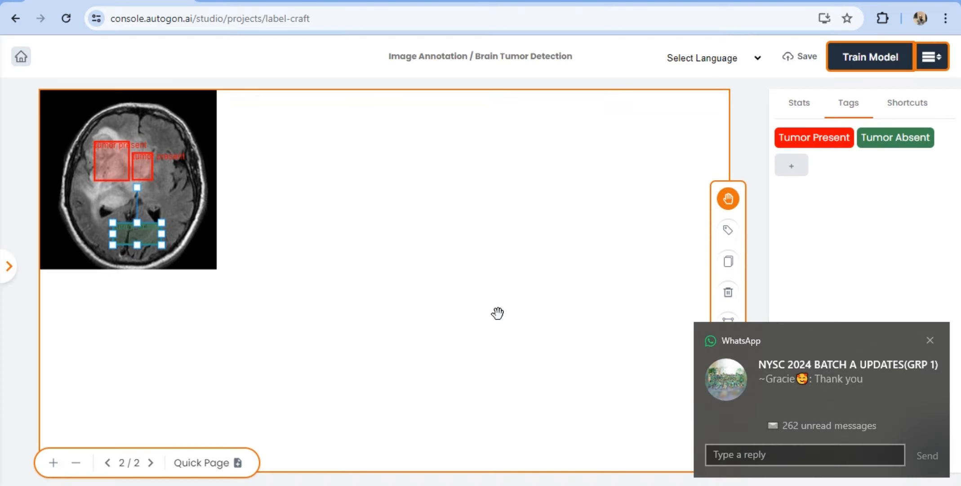
{"action": "left_click", "coordinate": [930, 338]}
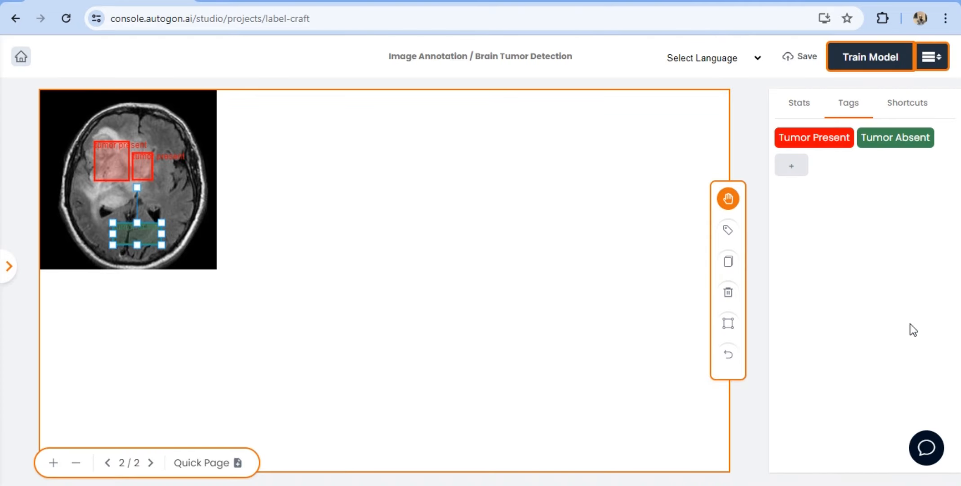
{"action": "left_click", "coordinate": [795, 65]}
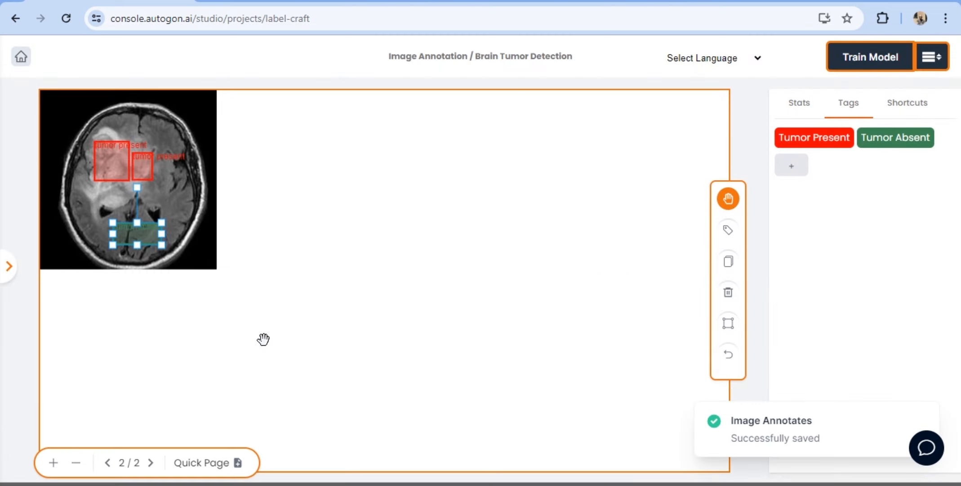
- Bring the third brain scan up on a new page and box its bright upper-left tumor with the tag "tumor present"
{"action": "left_click", "coordinate": [238, 463]}
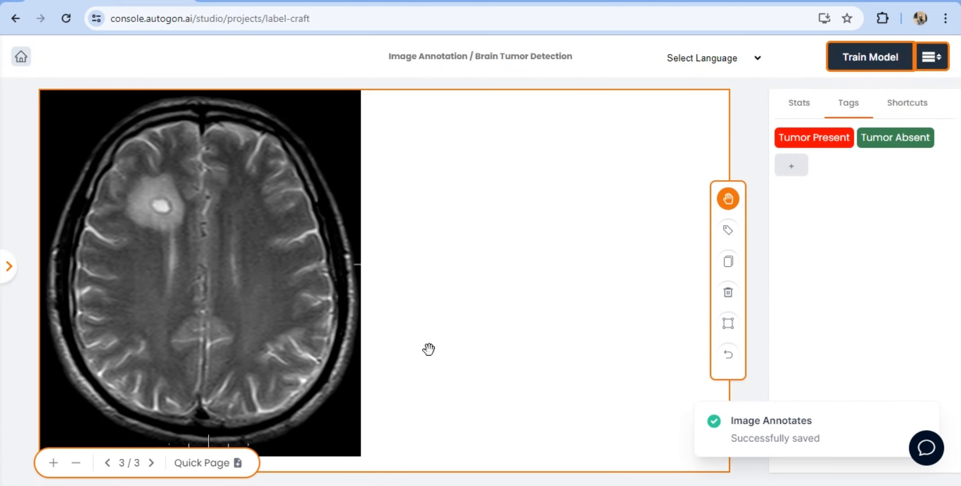
{"action": "left_click", "coordinate": [728, 323]}
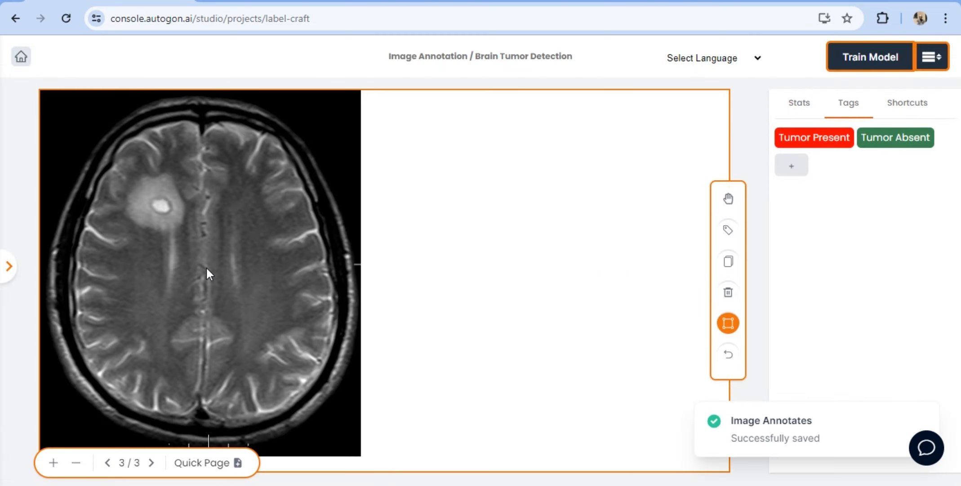
{"action": "left_click_drag", "start_coordinate": [131, 184], "coordinate": [177, 222]}
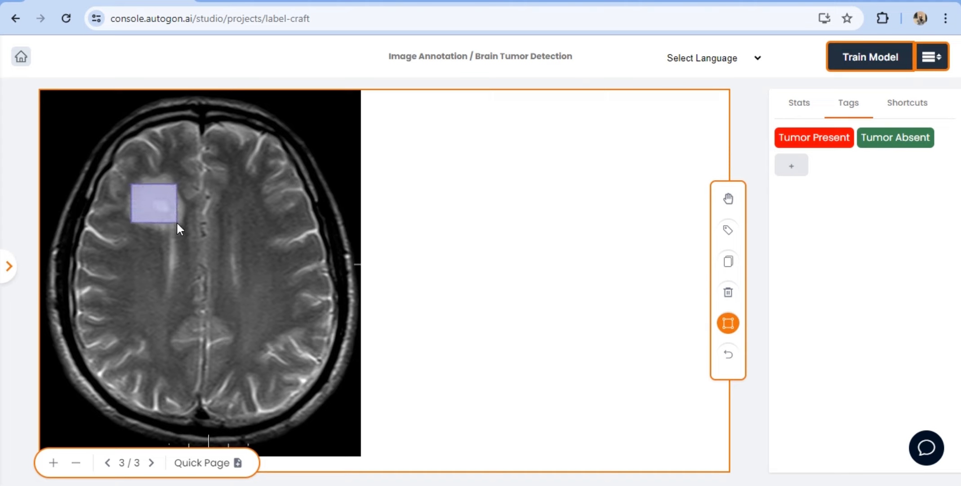
{"action": "left_click", "coordinate": [729, 199]}
{"action": "left_click", "coordinate": [147, 209]}
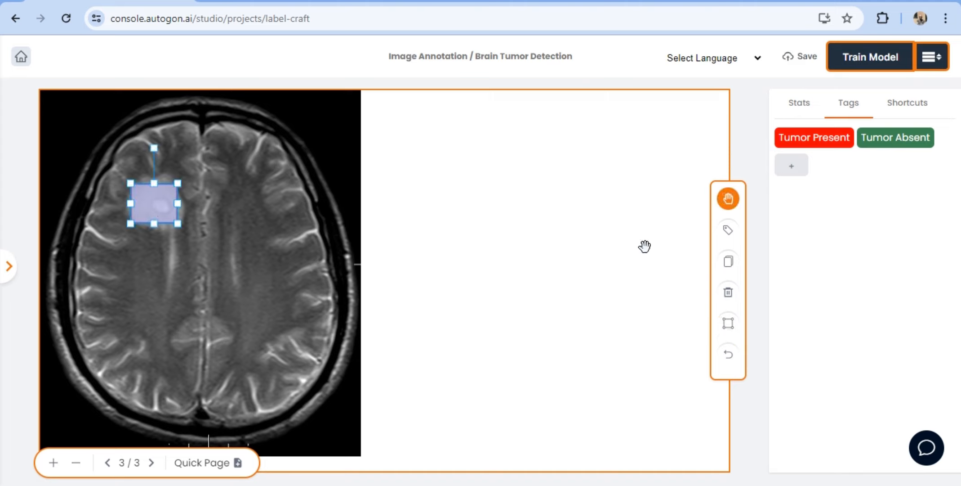
{"action": "left_click", "coordinate": [728, 231]}
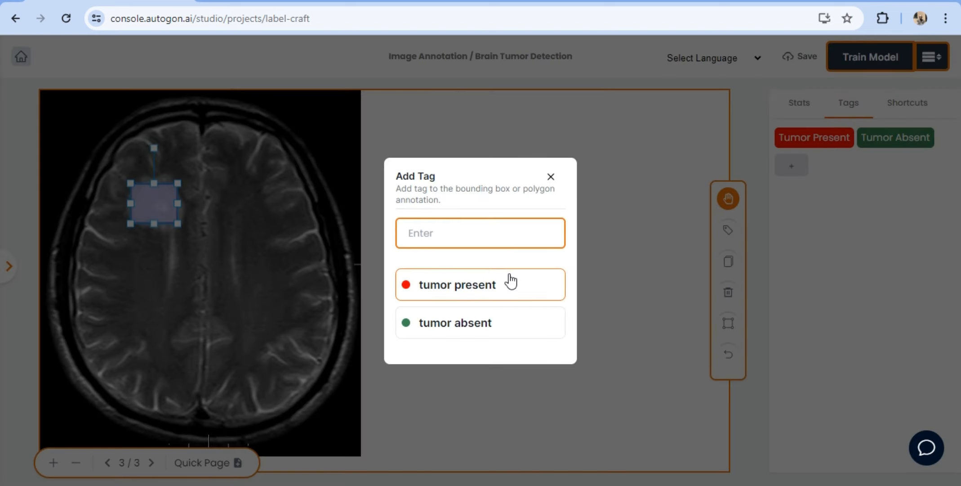
{"action": "left_click", "coordinate": [509, 279]}
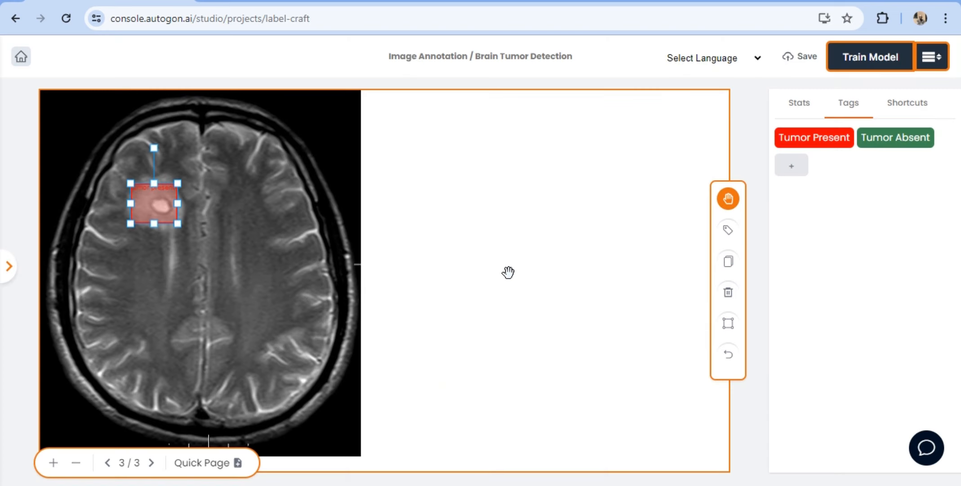
- Draw a larger box over the third scan's healthy lower-right tissue, tag it "tumor absent" and save the annotations
{"action": "left_click", "coordinate": [729, 325]}
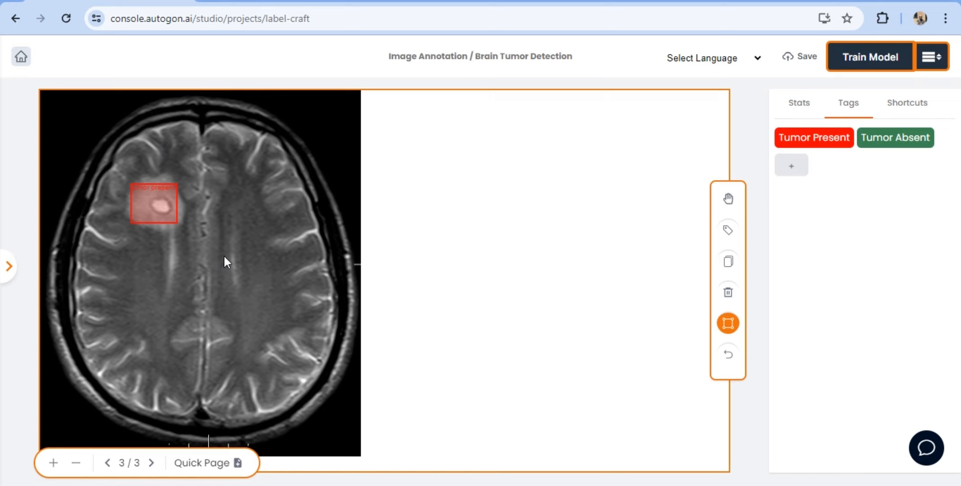
{"action": "left_click_drag", "start_coordinate": [224, 255], "coordinate": [303, 356]}
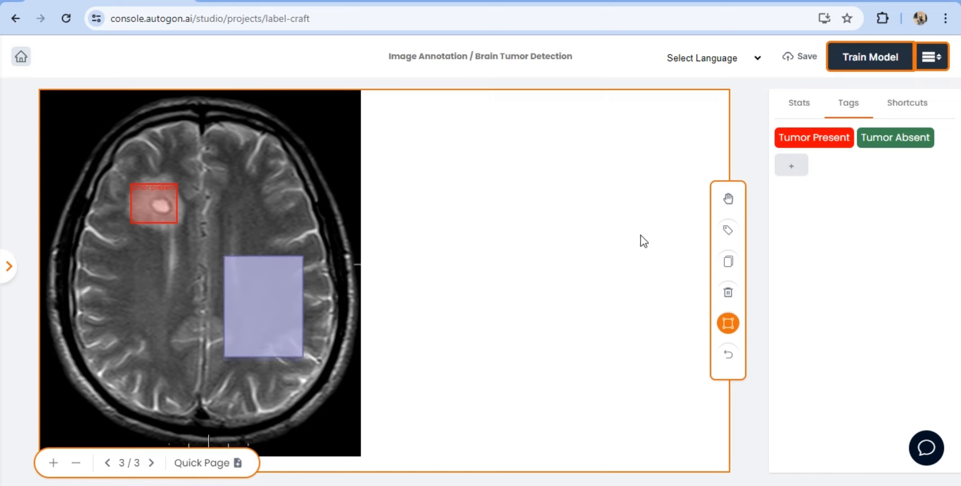
{"action": "left_click", "coordinate": [728, 198]}
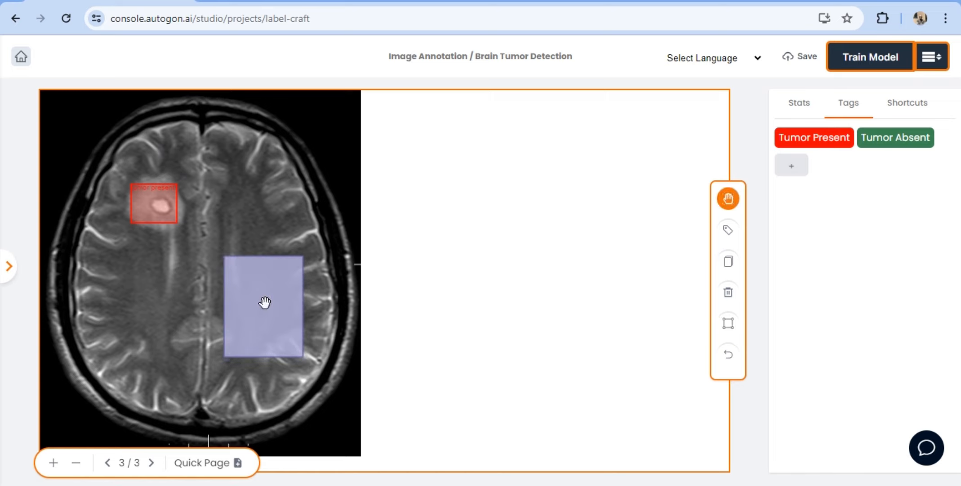
{"action": "left_click", "coordinate": [285, 309]}
{"action": "left_click", "coordinate": [730, 229]}
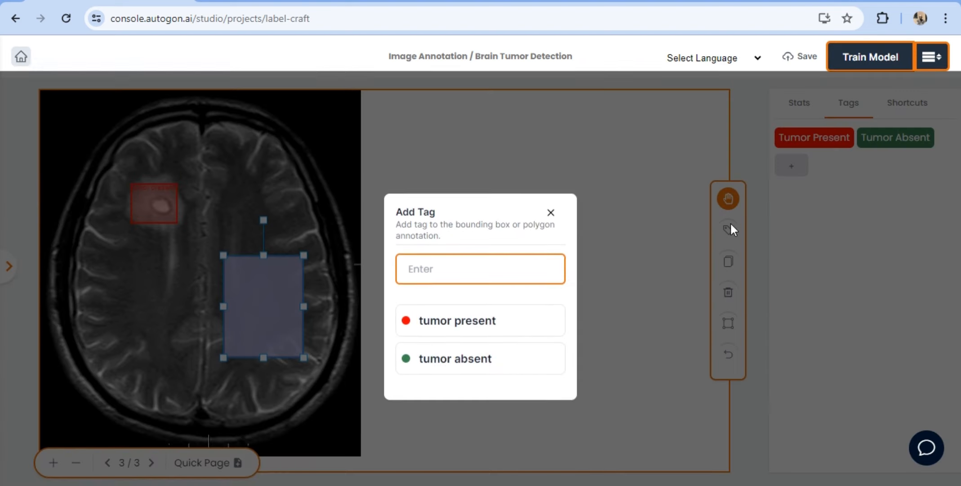
{"action": "left_click", "coordinate": [520, 328]}
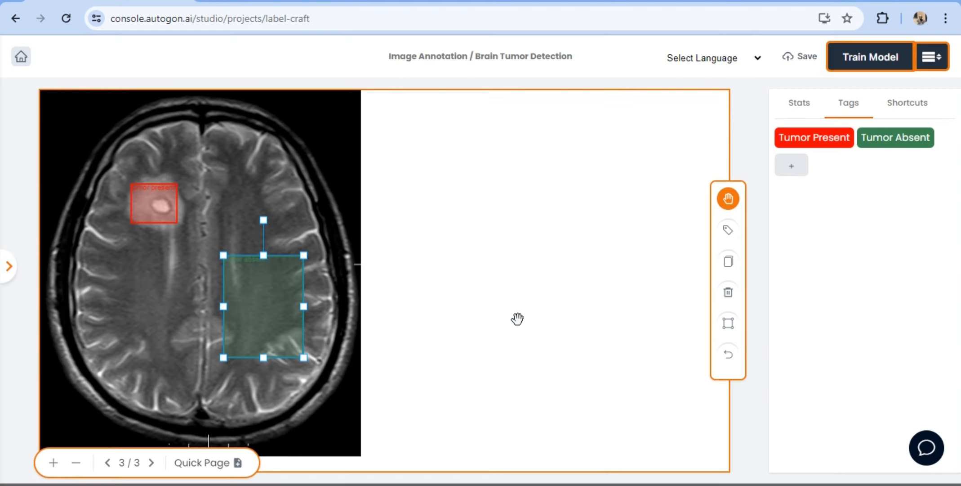
{"action": "left_click", "coordinate": [789, 63]}
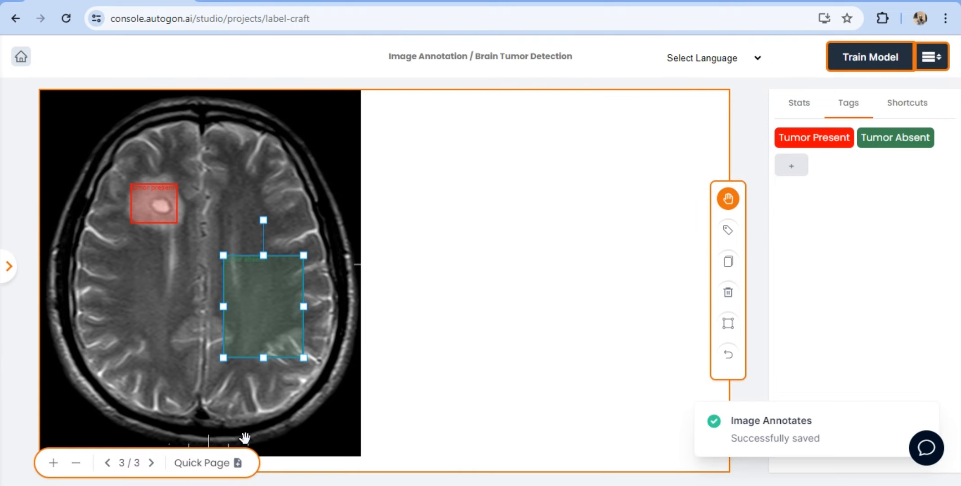
- Bring the fourth brain scan up on a new page and draw a bounding box over its bright upper-left tumor area
{"action": "left_click", "coordinate": [239, 464]}
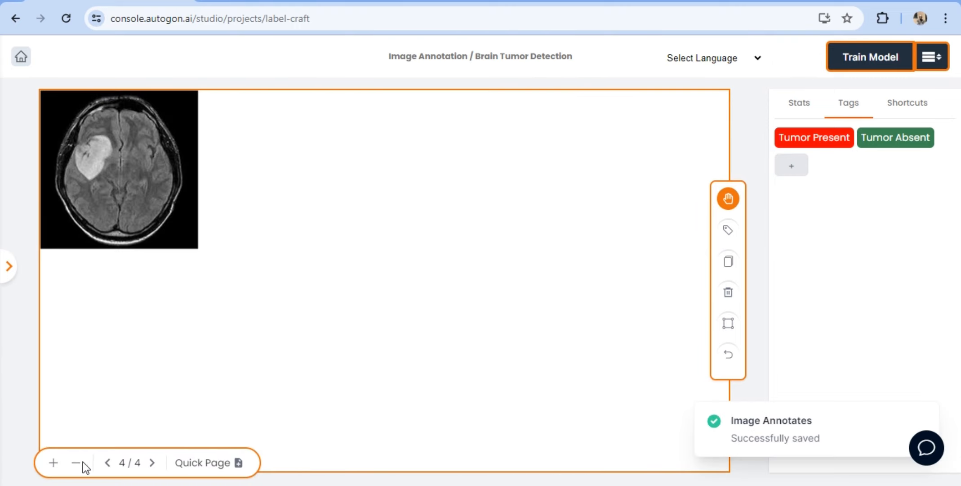
{"action": "left_click", "coordinate": [54, 463]}
{"action": "left_click", "coordinate": [54, 463]}
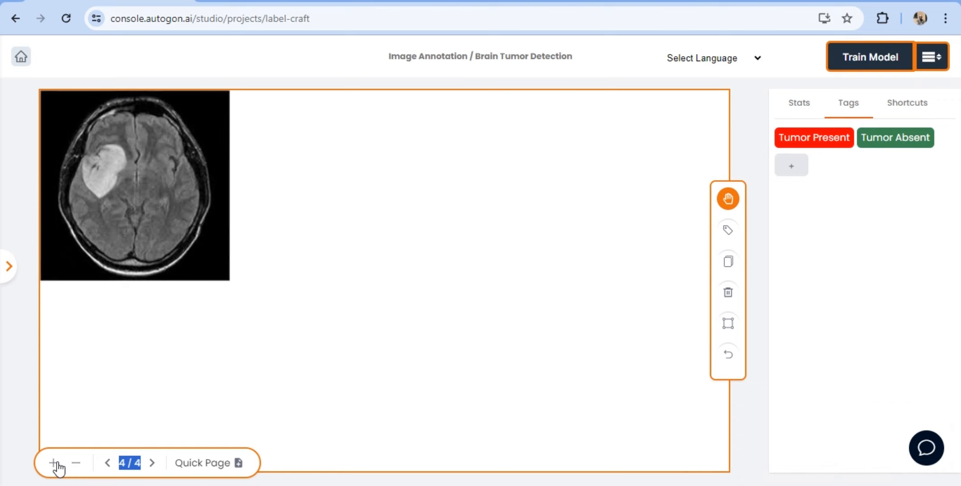
{"action": "left_click", "coordinate": [53, 463]}
{"action": "left_click", "coordinate": [54, 463]}
{"action": "left_click", "coordinate": [728, 322]}
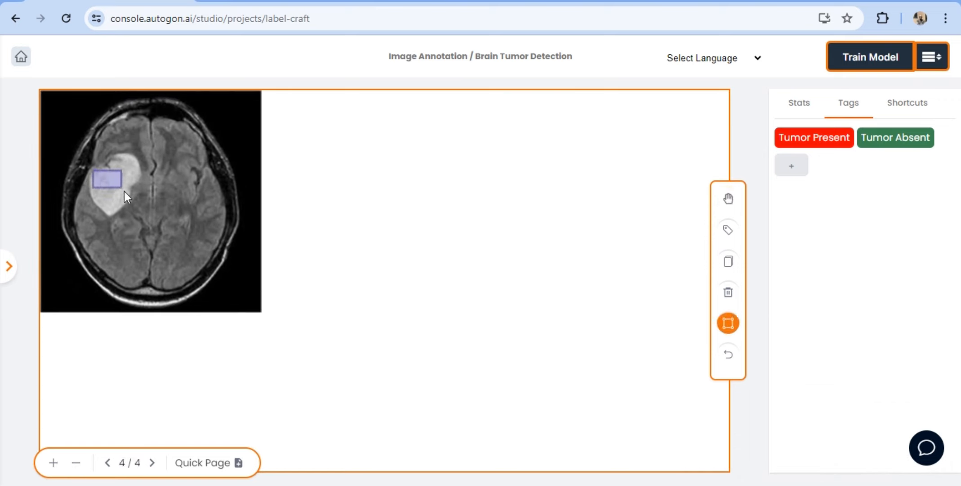
- Tag the bounding box on the fourth scan's bright tumor area as "tumor present" and save the annotations
{"action": "left_click", "coordinate": [729, 198]}
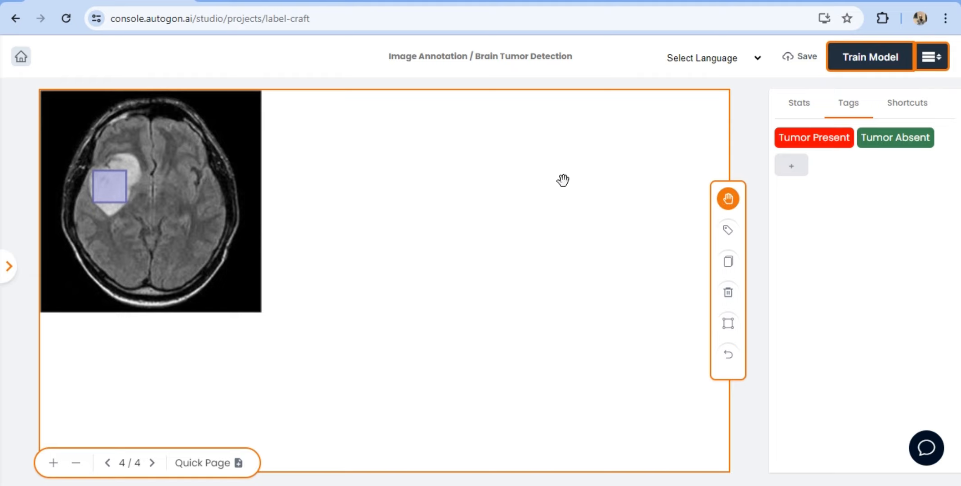
{"action": "left_click", "coordinate": [104, 186]}
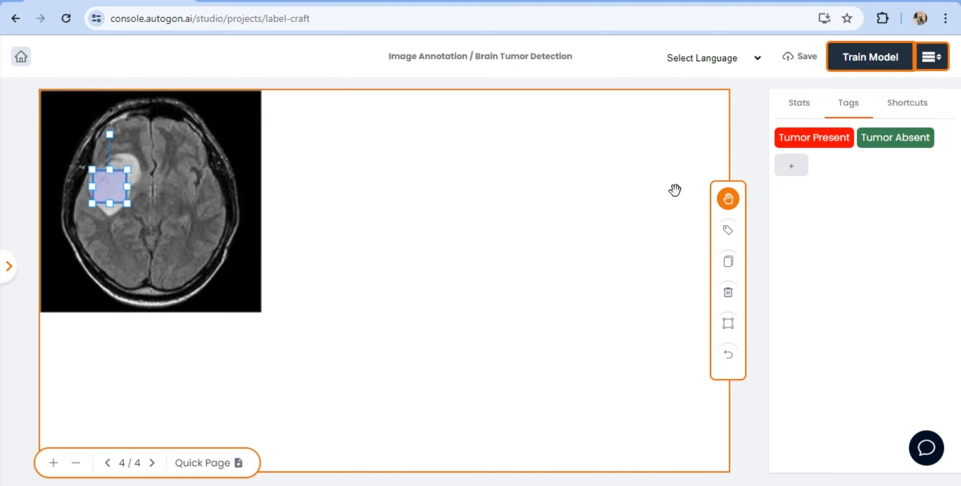
{"action": "left_click", "coordinate": [729, 230]}
{"action": "left_click", "coordinate": [540, 274]}
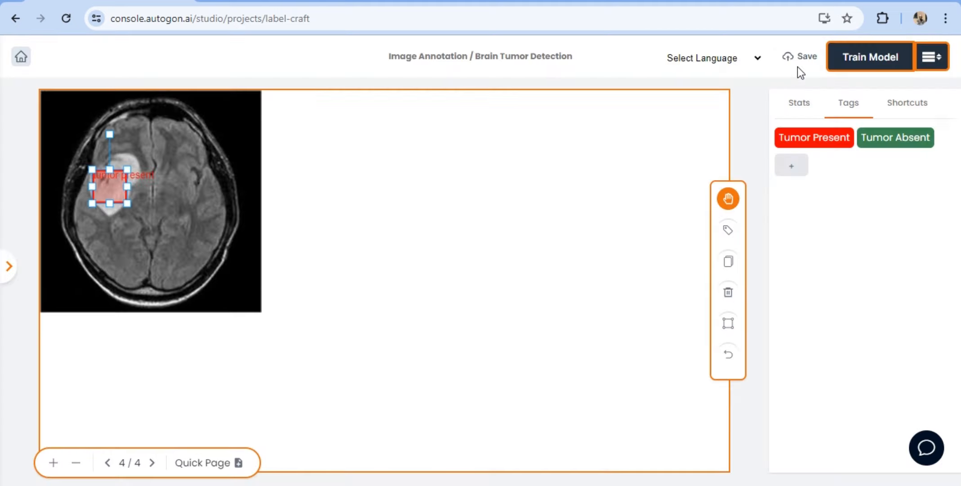
{"action": "left_click", "coordinate": [804, 64]}
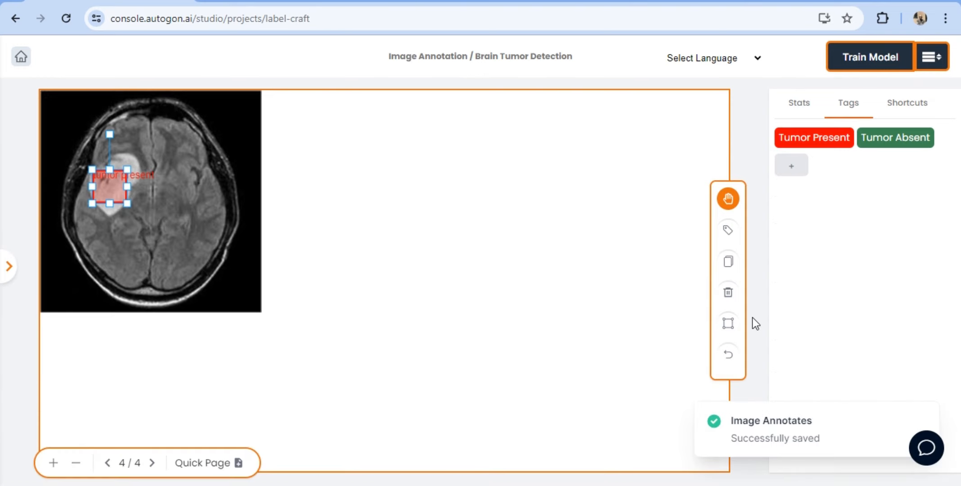
- Draw a box over the fourth scan's healthy lower-right tissue, tag it "tumor absent" and save the annotations
{"action": "left_click", "coordinate": [728, 324]}
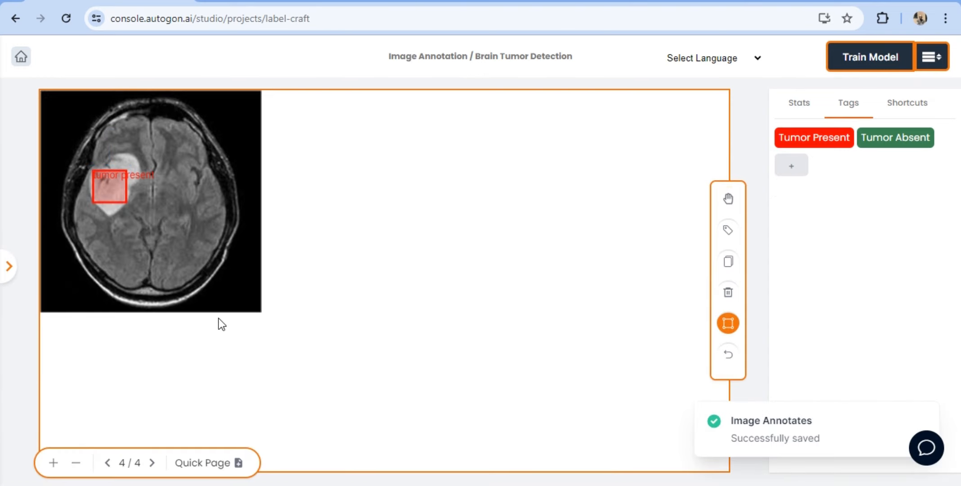
{"action": "left_click_drag", "start_coordinate": [153, 221], "coordinate": [197, 263]}
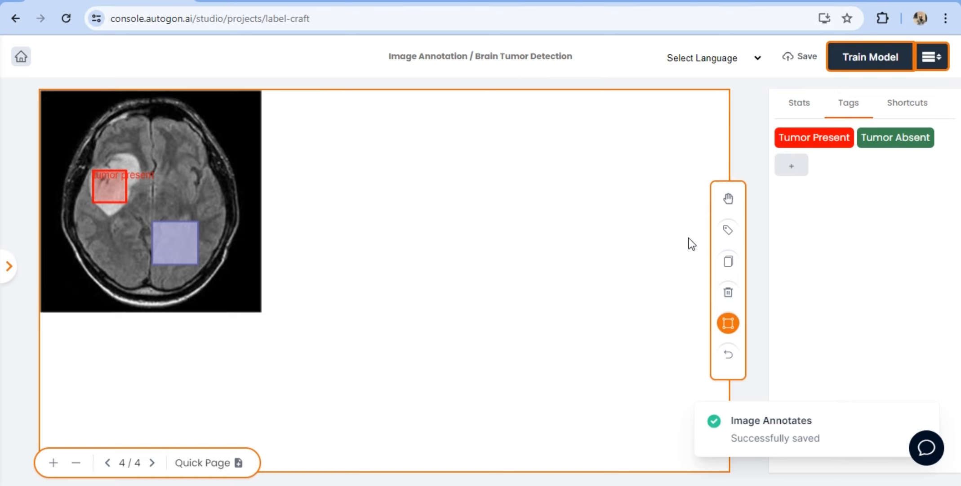
{"action": "left_click", "coordinate": [729, 198]}
{"action": "left_click", "coordinate": [174, 233]}
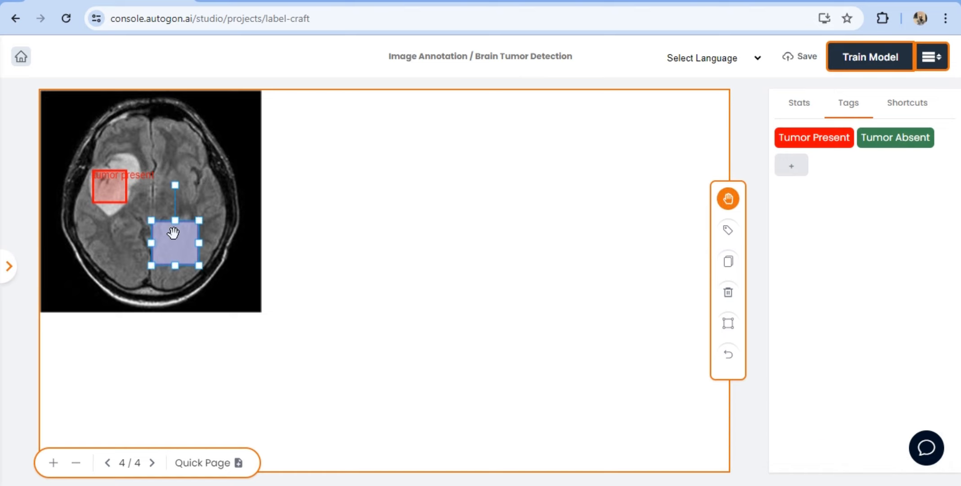
{"action": "left_click", "coordinate": [729, 230]}
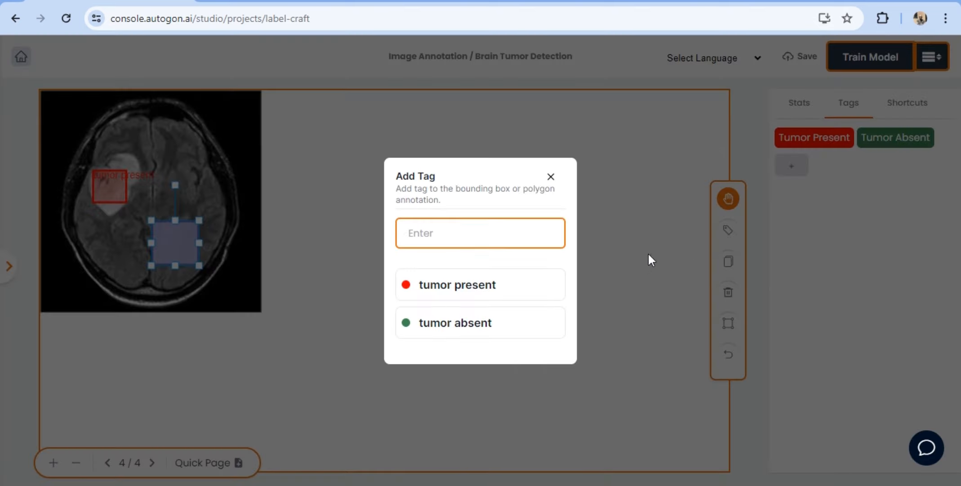
{"action": "left_click", "coordinate": [497, 317]}
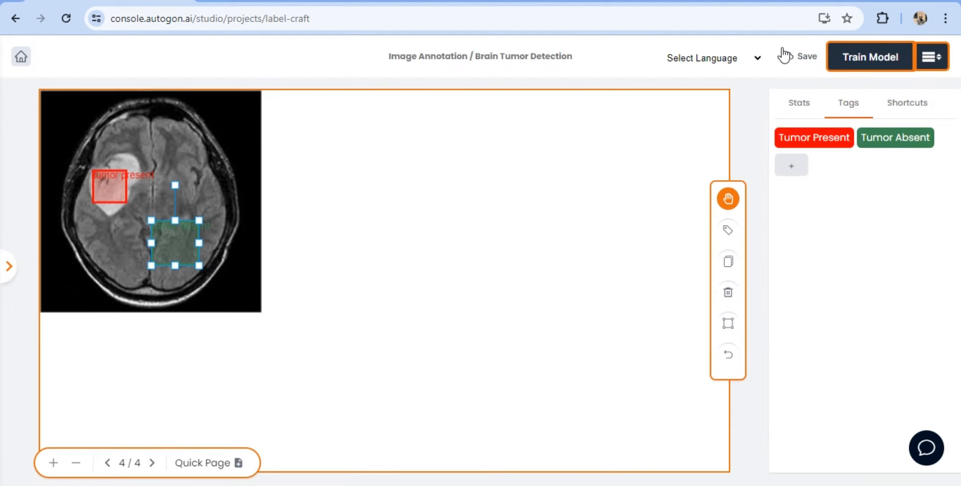
{"action": "left_click", "coordinate": [789, 58]}
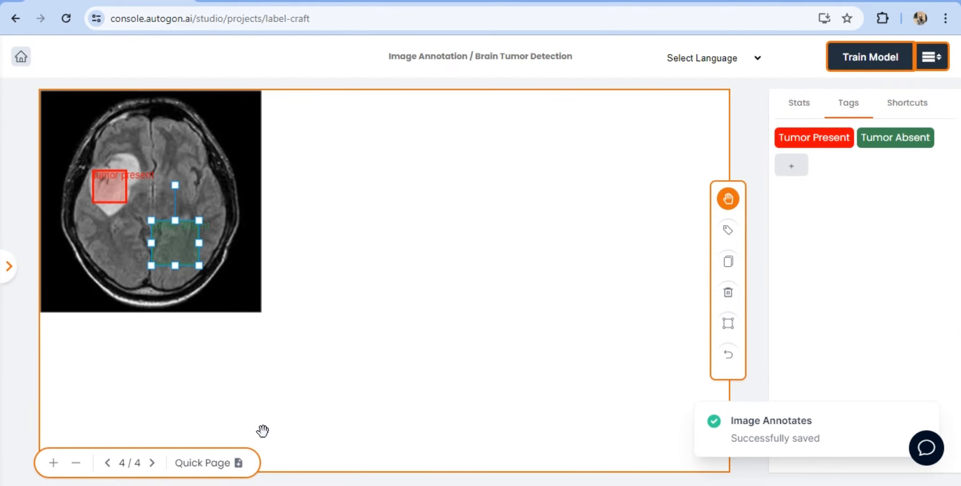
- Bring the fifth brain scan up on a new page and draw a bounding box over its bright lower-left tumor spot
{"action": "left_click", "coordinate": [241, 463]}
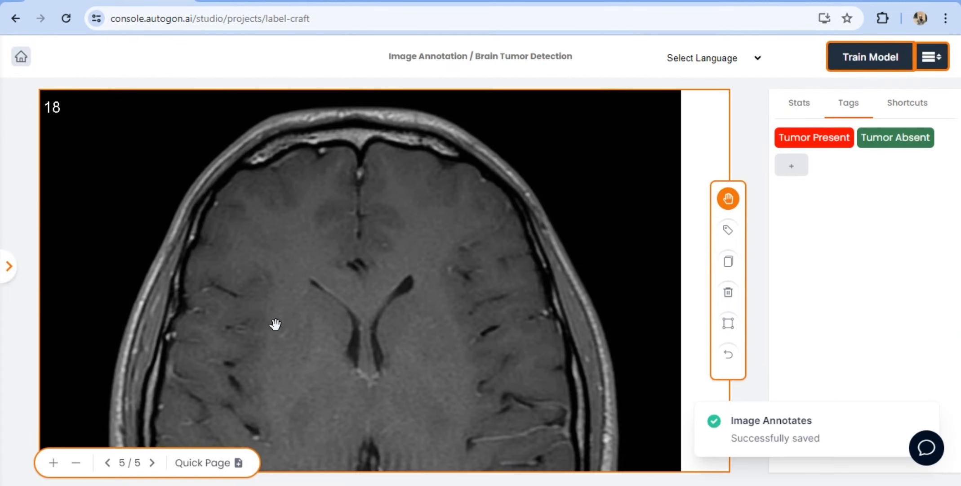
{"action": "left_click", "coordinate": [76, 466]}
{"action": "left_click", "coordinate": [77, 466]}
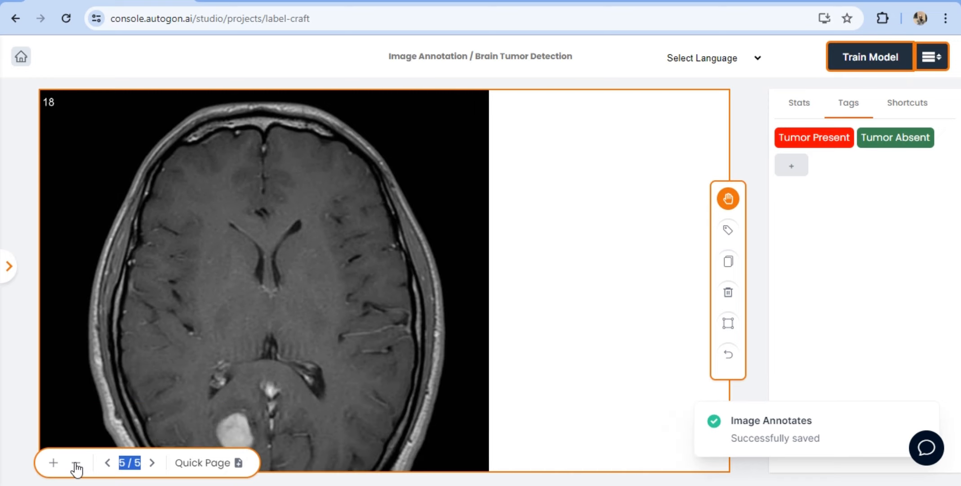
{"action": "left_click", "coordinate": [77, 465]}
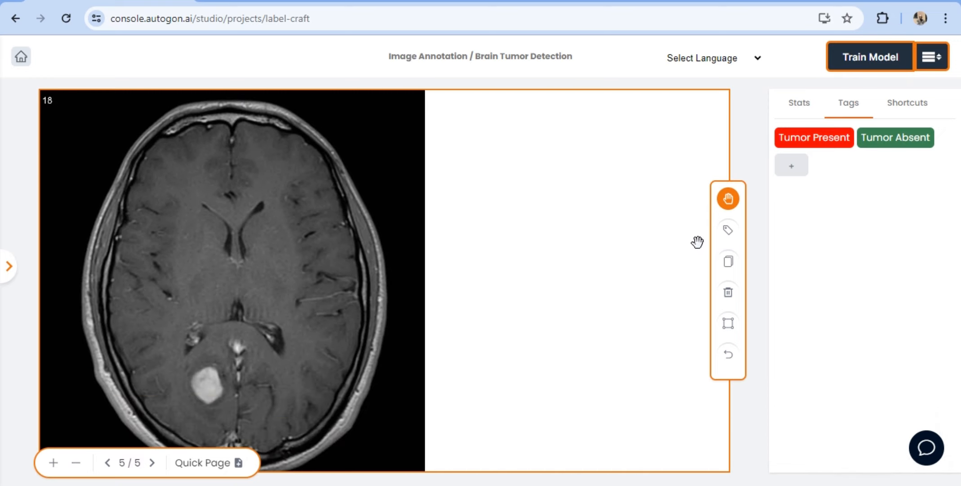
{"action": "left_click", "coordinate": [729, 323]}
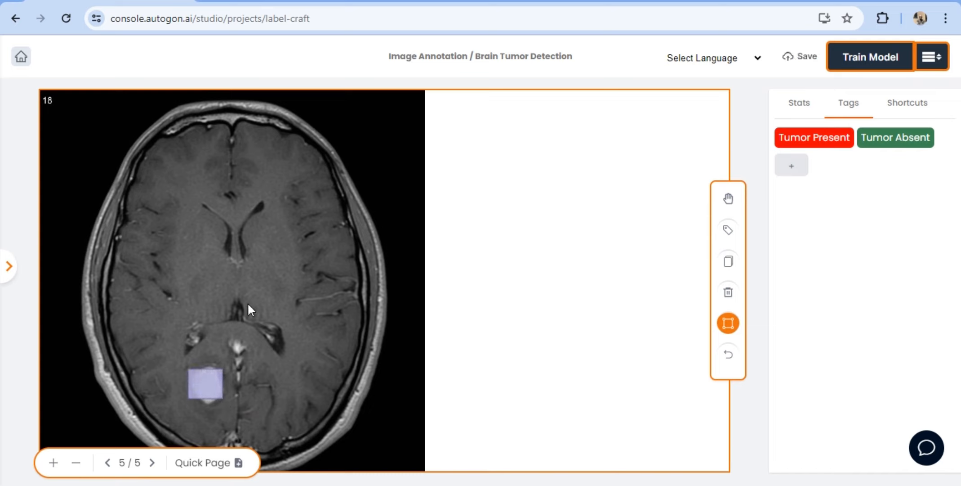
- Shrink the fifth scan's bounding box slightly to fit the bright tumor spot and tag it "tumor present"
{"action": "left_click", "coordinate": [728, 198]}
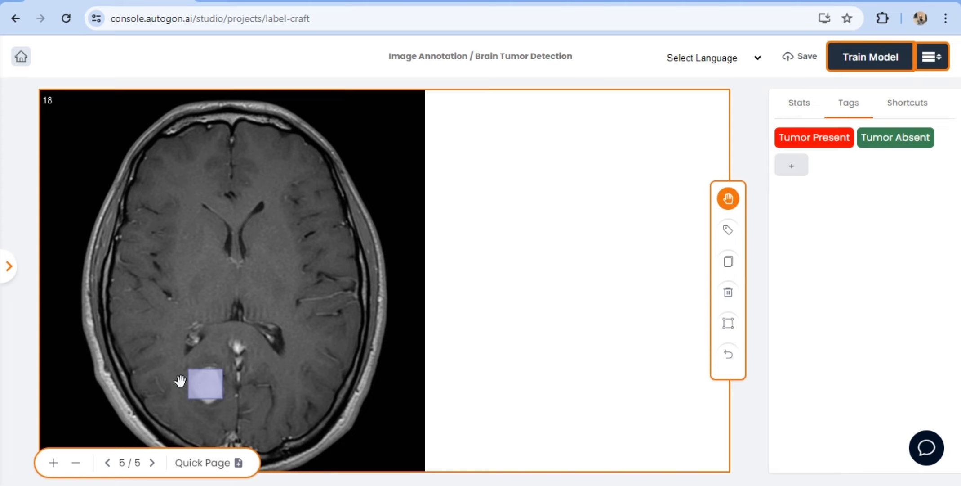
{"action": "left_click", "coordinate": [202, 382]}
{"action": "left_click_drag", "start_coordinate": [189, 369], "coordinate": [194, 373]}
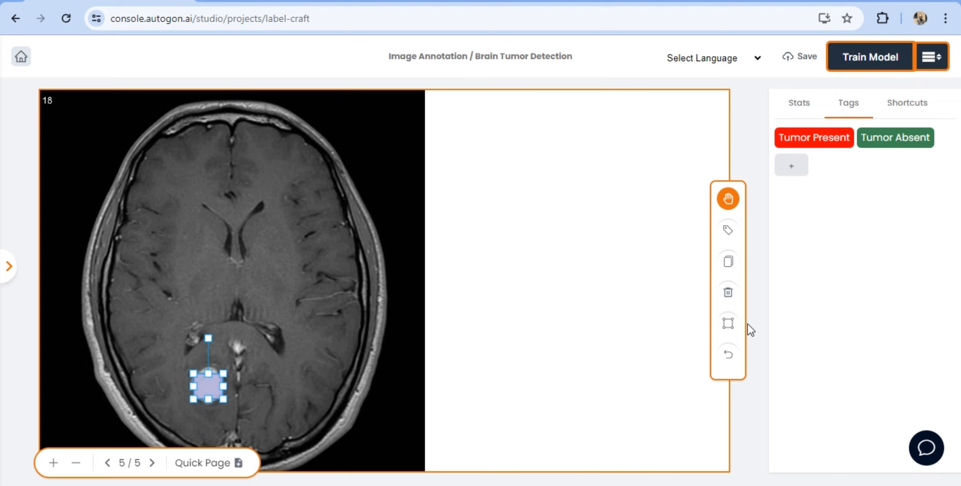
{"action": "left_click", "coordinate": [730, 230]}
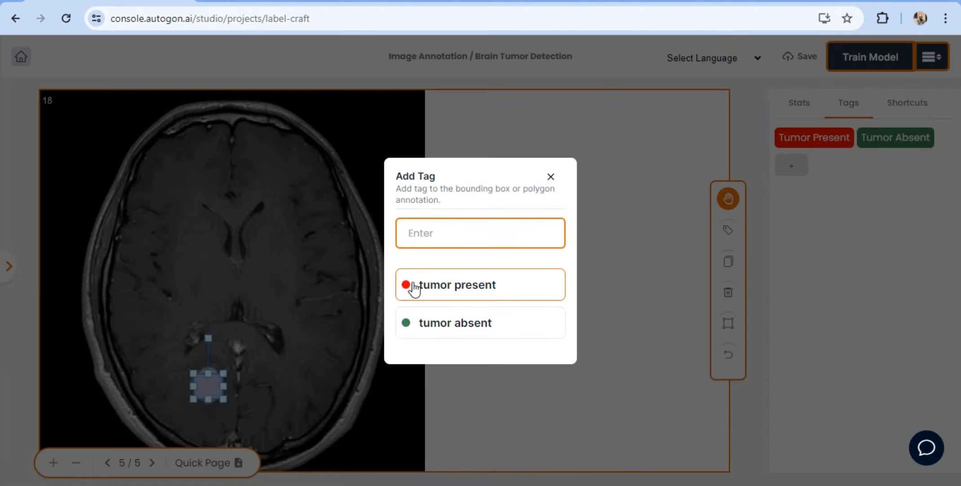
{"action": "left_click", "coordinate": [443, 288]}
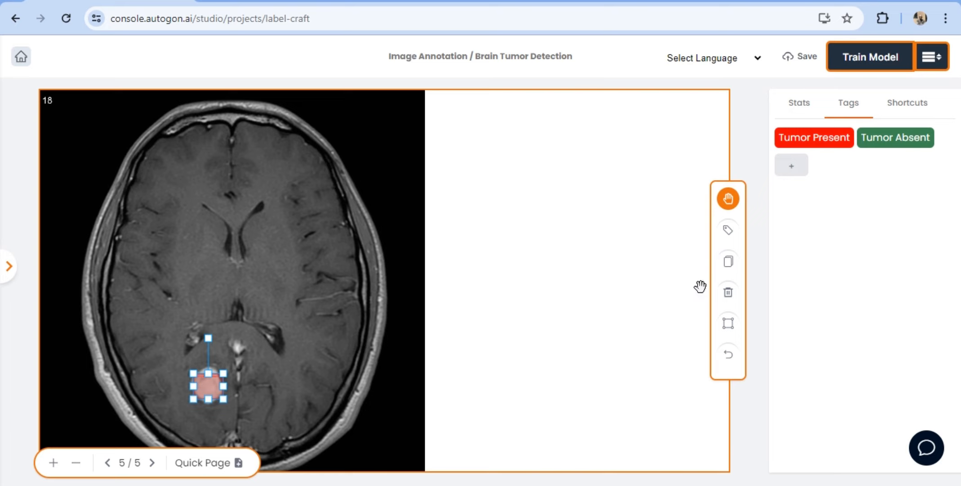
- Draw a larger box over the fifth scan's healthy upper-left tissue, tag it "tumor absent" and save the annotations
{"action": "left_click", "coordinate": [731, 325]}
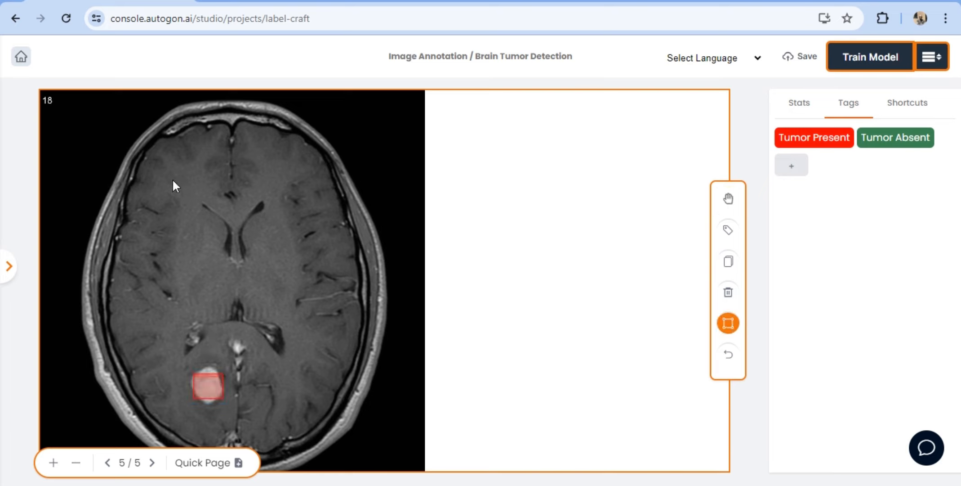
{"action": "left_click_drag", "start_coordinate": [231, 195], "coordinate": [238, 239]}
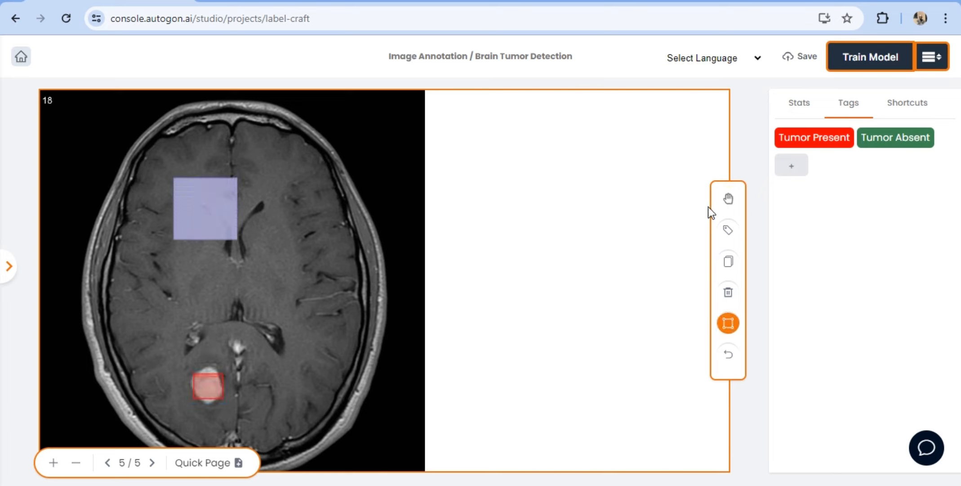
{"action": "left_click", "coordinate": [728, 199]}
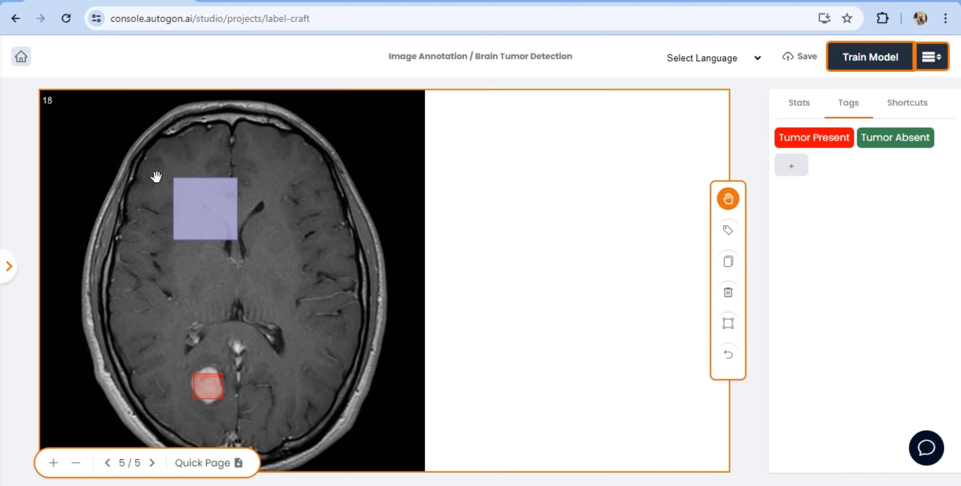
{"action": "left_click", "coordinate": [184, 197]}
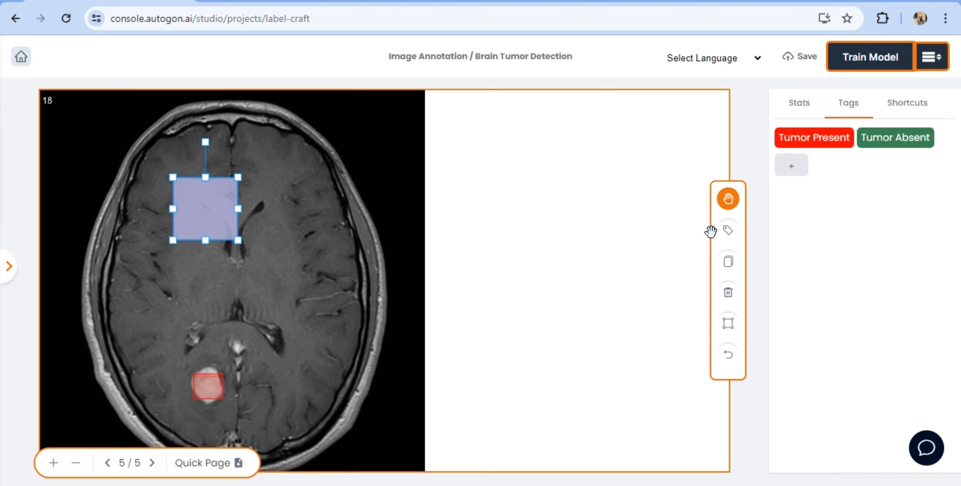
{"action": "left_click", "coordinate": [731, 231]}
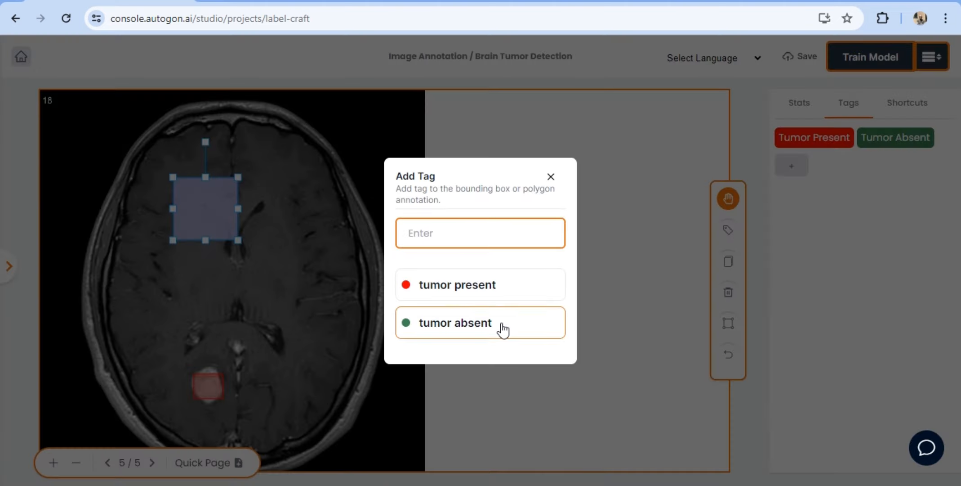
{"action": "left_click", "coordinate": [501, 322]}
{"action": "left_click", "coordinate": [800, 56]}
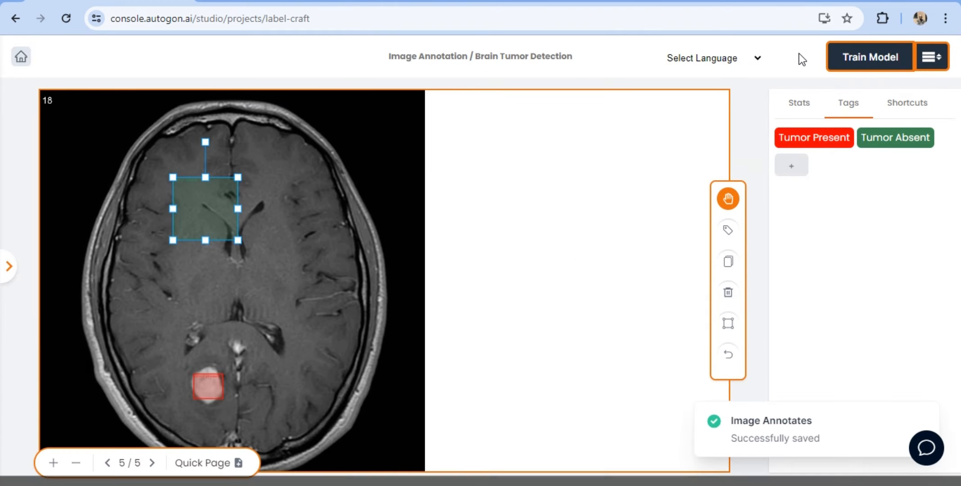
- Bring the sixth brain scan up on a new page and draw a bounding box over its bright upper-left tumor
{"action": "left_click", "coordinate": [239, 463]}
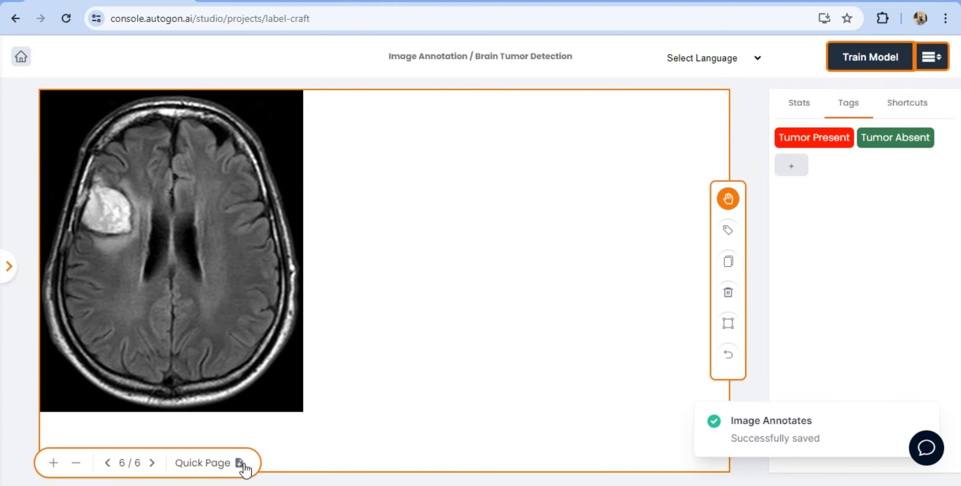
{"action": "left_click", "coordinate": [729, 323]}
{"action": "left_click_drag", "start_coordinate": [91, 182], "coordinate": [134, 230]}
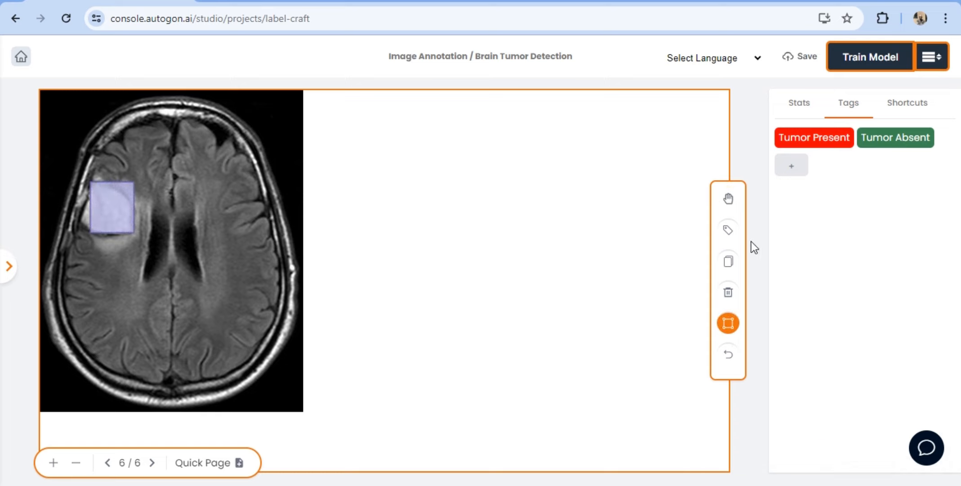
- Tag the bounding box on the sixth scan's bright tumor area as "tumor present"
{"action": "left_click", "coordinate": [720, 204]}
{"action": "left_click", "coordinate": [113, 208]}
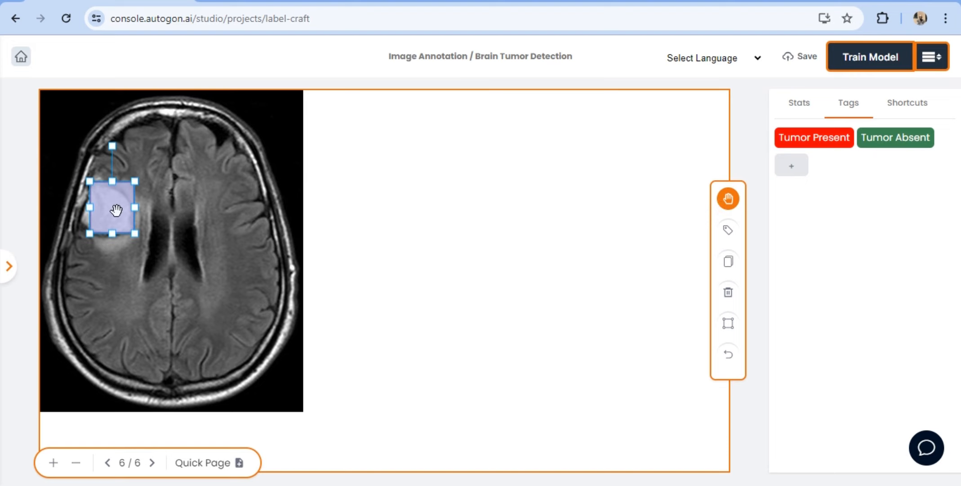
{"action": "left_click", "coordinate": [729, 231]}
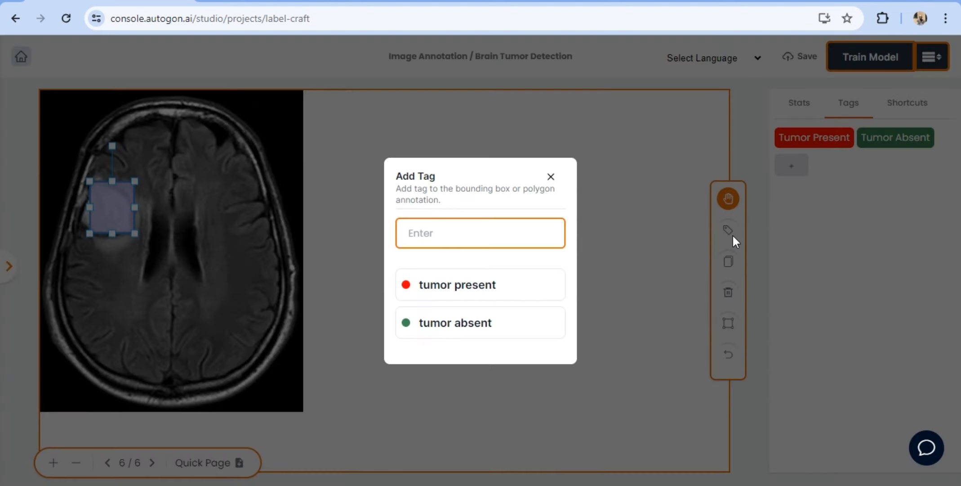
{"action": "left_click", "coordinate": [500, 286]}
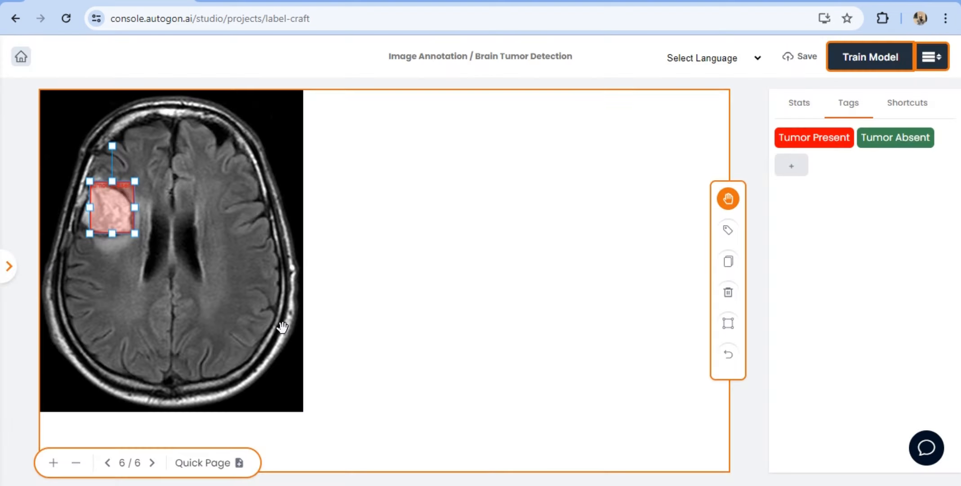
- Draw a box over the sixth scan's healthy lower-middle tissue, tag it "tumor absent" and save the annotations
{"action": "left_click", "coordinate": [728, 323]}
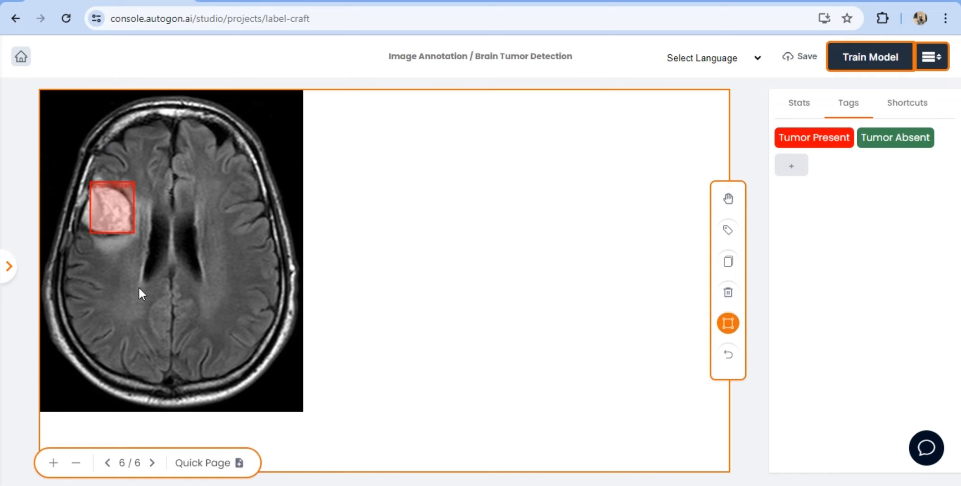
{"action": "left_click_drag", "start_coordinate": [139, 285], "coordinate": [216, 352]}
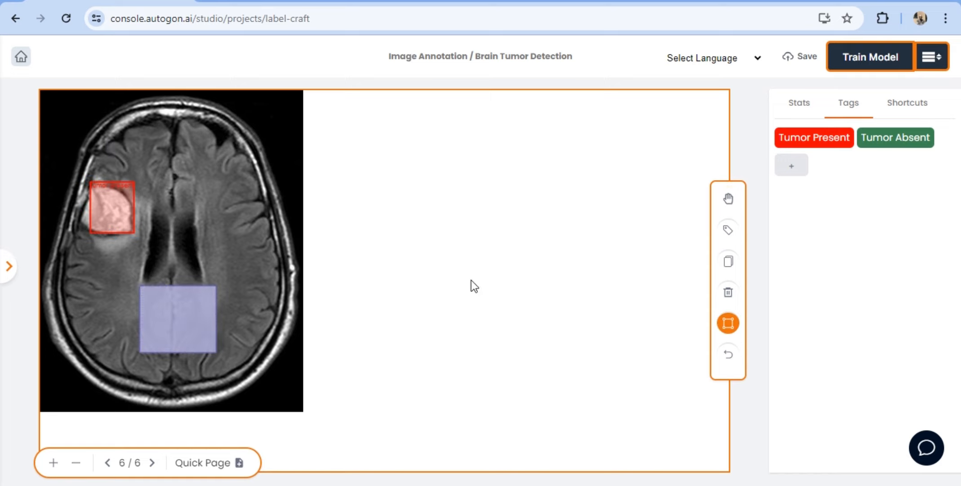
{"action": "left_click", "coordinate": [729, 204]}
{"action": "left_click", "coordinate": [171, 334]}
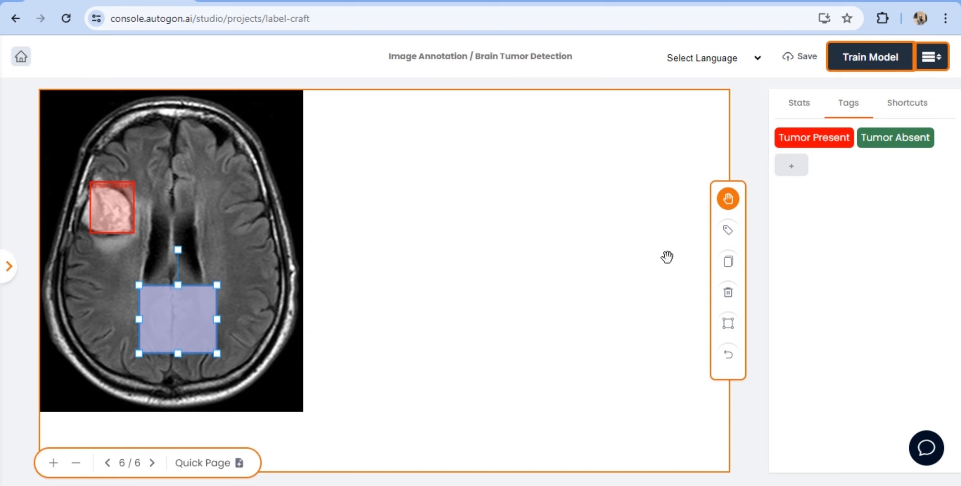
{"action": "left_click", "coordinate": [729, 230]}
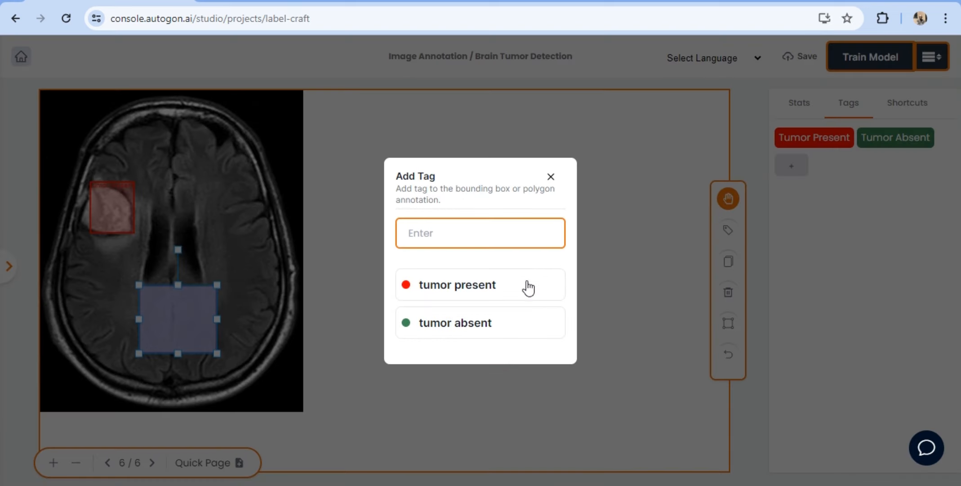
{"action": "left_click", "coordinate": [477, 323]}
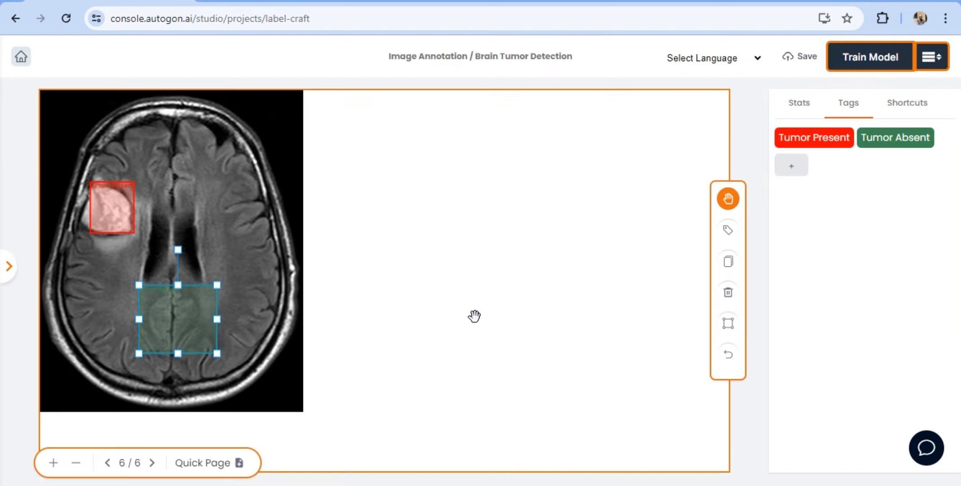
{"action": "left_click", "coordinate": [807, 57]}
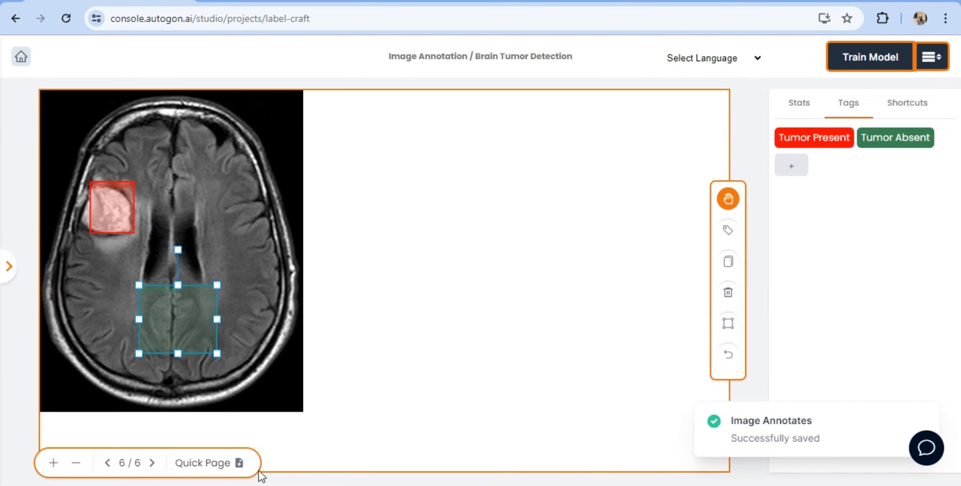
- Bring the seventh brain scan up on a new page and draw a bounding box over the bright tumor left of its midline
{"action": "left_click", "coordinate": [239, 463]}
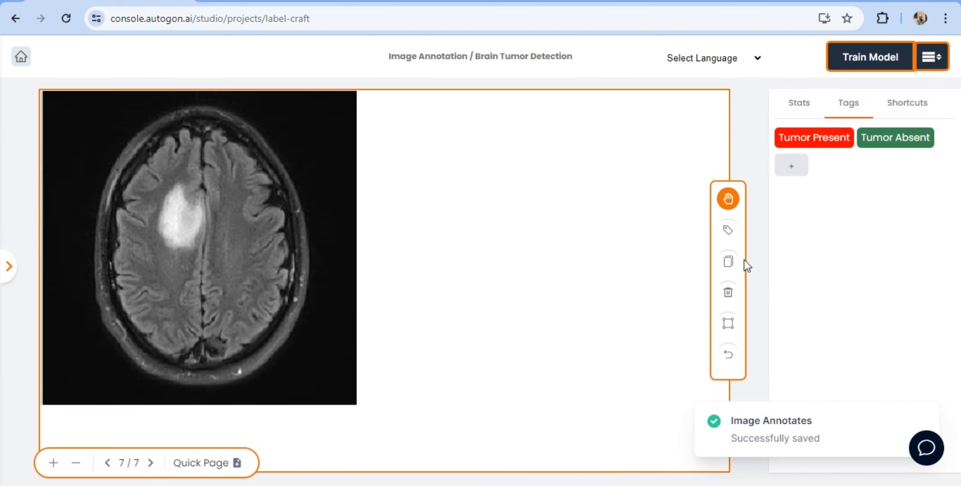
{"action": "left_click", "coordinate": [727, 324]}
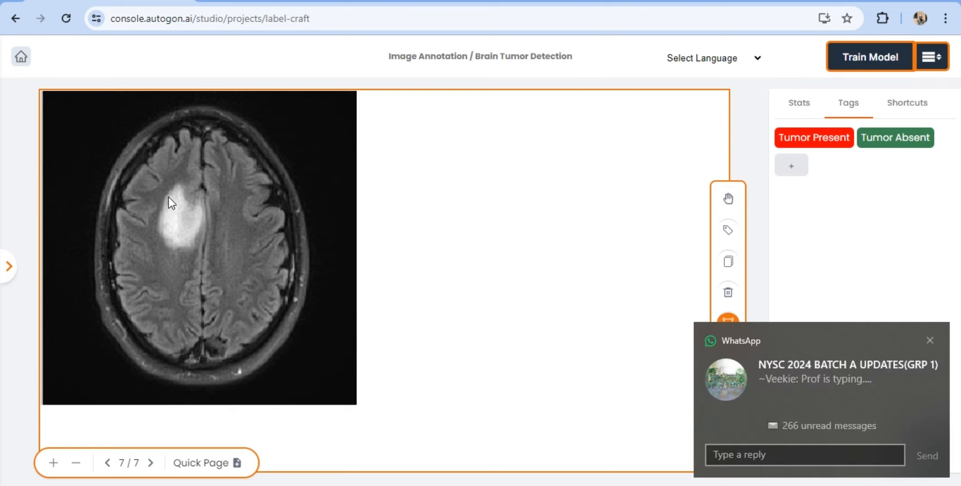
{"action": "mouse_move", "coordinate": [167, 196]}
{"action": "left_mouse_down"}
{"action": "mouse_move", "coordinate": [199, 224]}
{"action": "mouse_move", "coordinate": [200, 244]}
{"action": "left_mouse_up"}
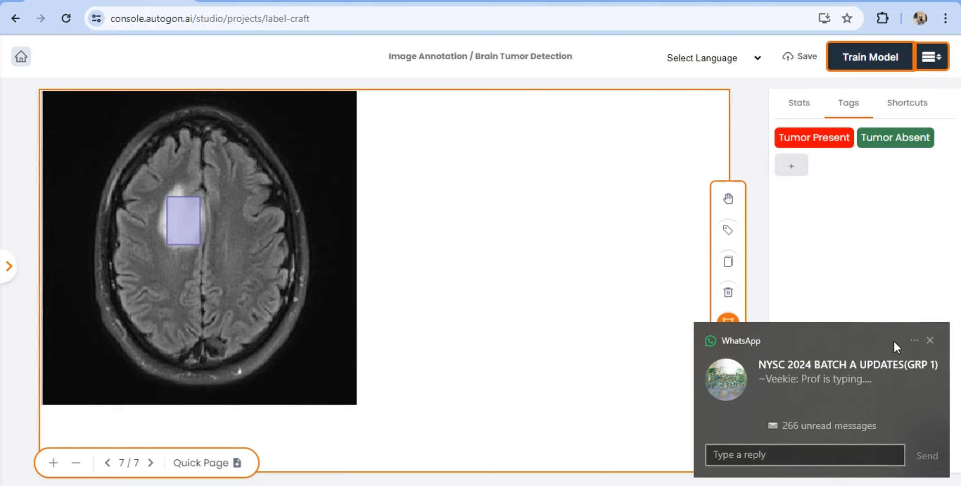
{"action": "left_click", "coordinate": [929, 340]}
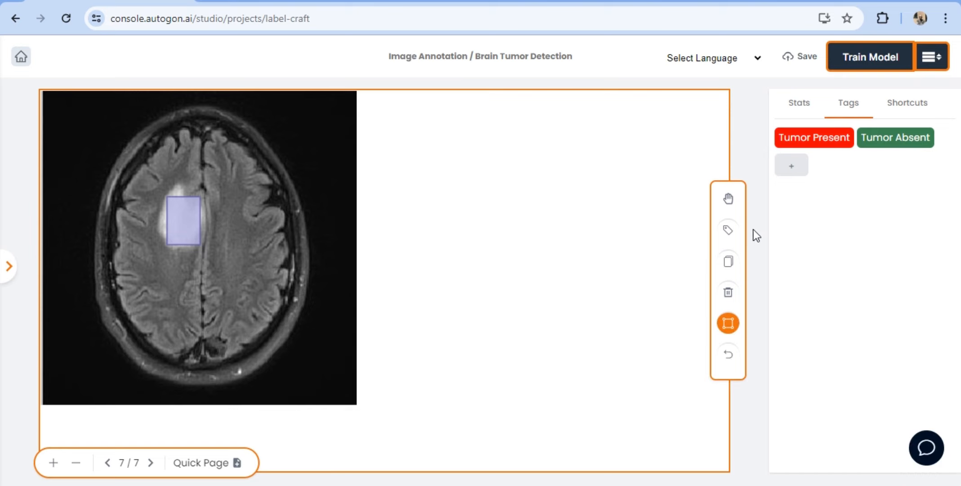
- Tag the bounding box on the seventh scan's bright tumor area as "tumor present"
{"action": "left_click", "coordinate": [728, 199]}
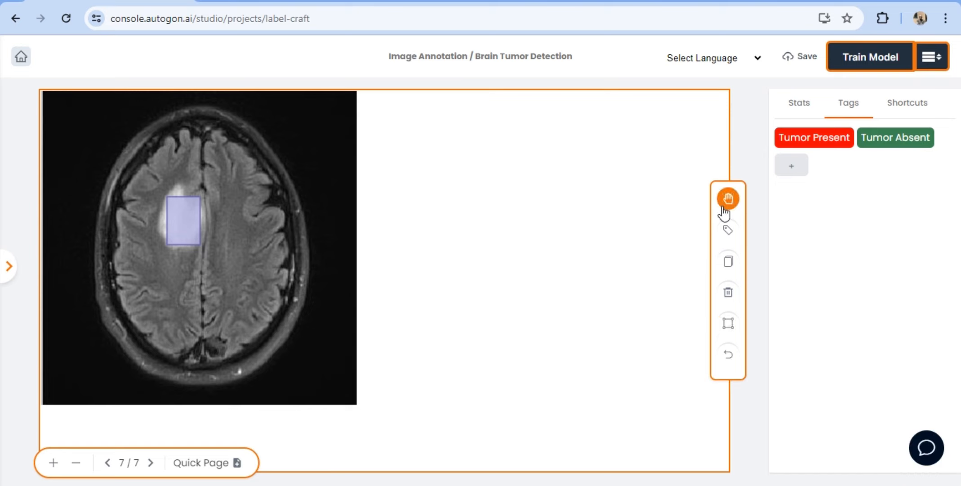
{"action": "left_click", "coordinate": [183, 220]}
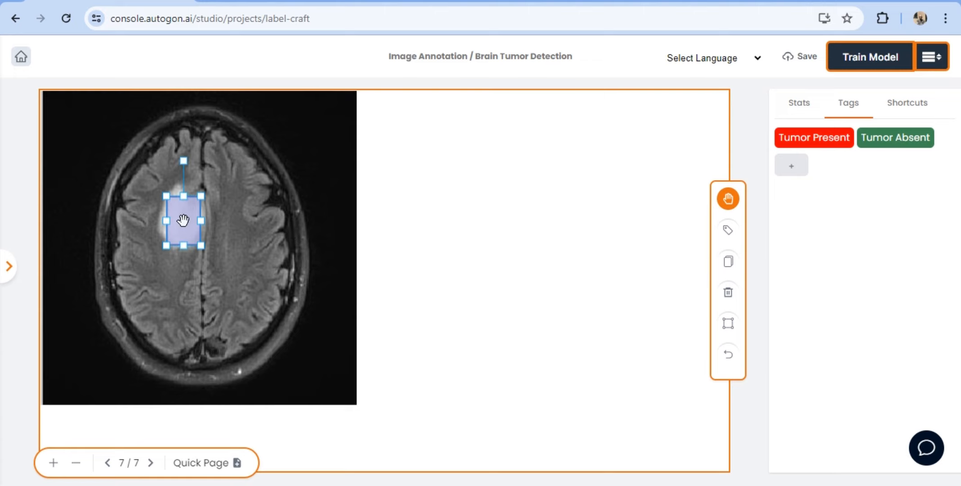
{"action": "left_click", "coordinate": [732, 231]}
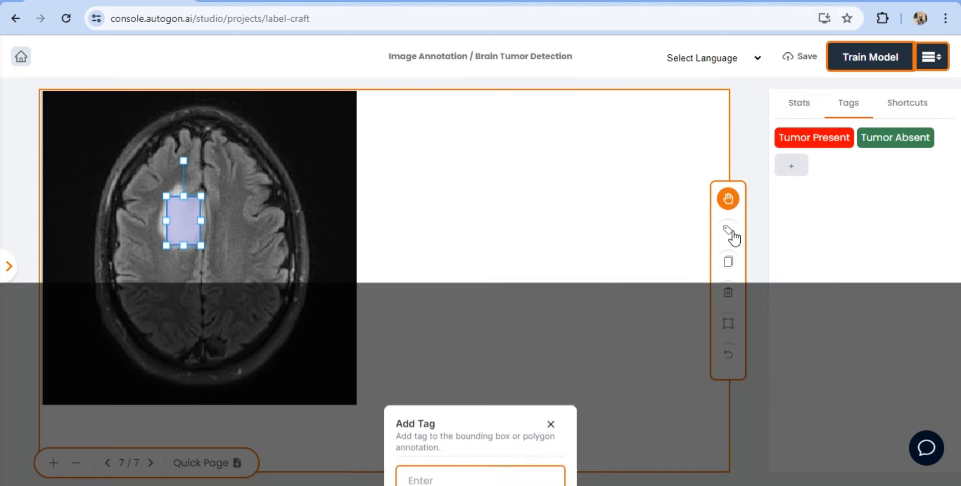
{"action": "left_click", "coordinate": [473, 282]}
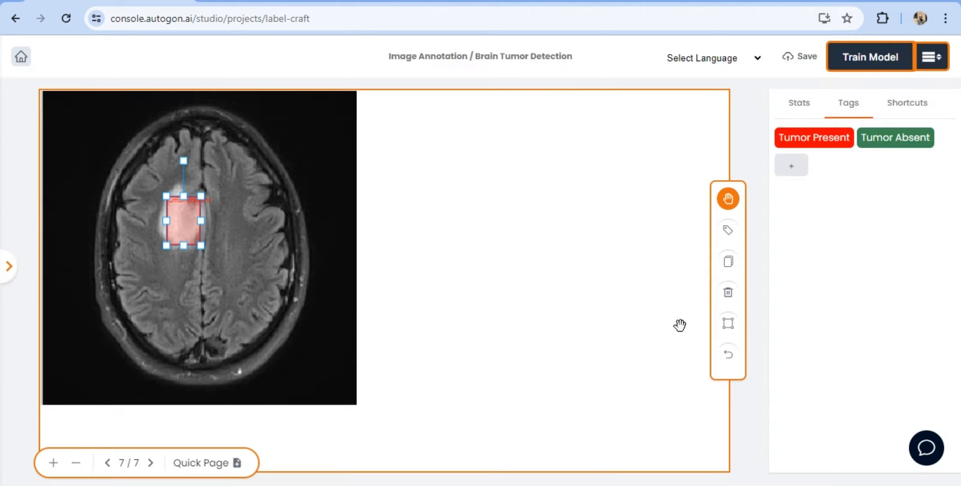
- Draw a box over the seventh scan's healthy lower-middle tissue and tag it "tumor absent"
{"action": "left_click", "coordinate": [727, 331]}
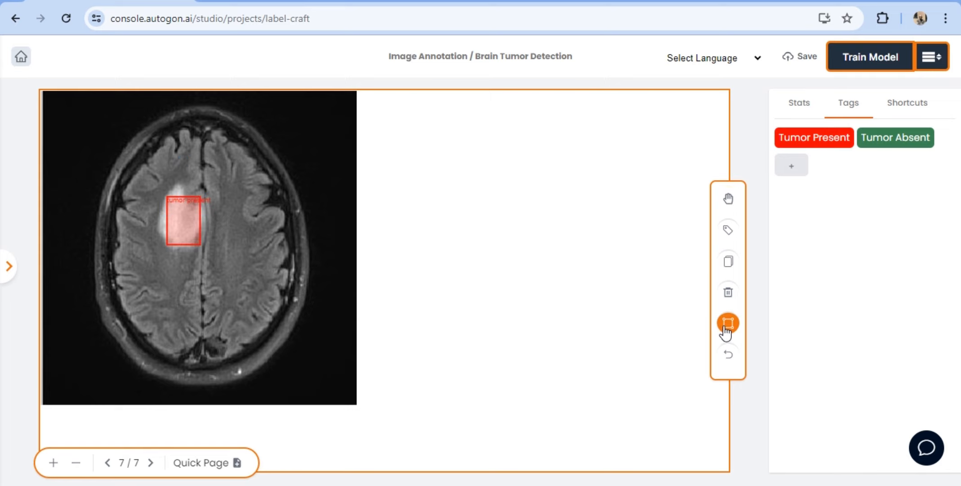
{"action": "mouse_move", "coordinate": [188, 278]}
{"action": "left_mouse_down"}
{"action": "mouse_move", "coordinate": [239, 320]}
{"action": "mouse_move", "coordinate": [238, 337]}
{"action": "left_mouse_up"}
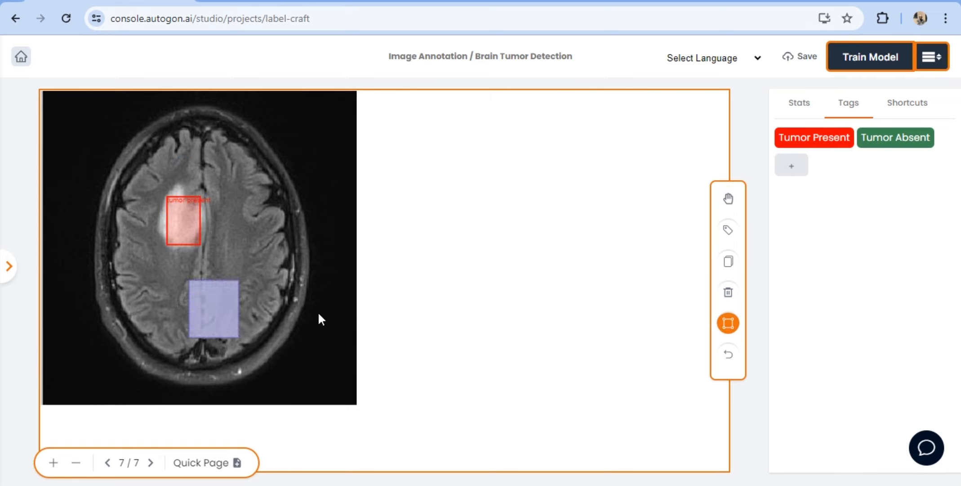
{"action": "left_click", "coordinate": [728, 199]}
{"action": "left_click", "coordinate": [228, 313]}
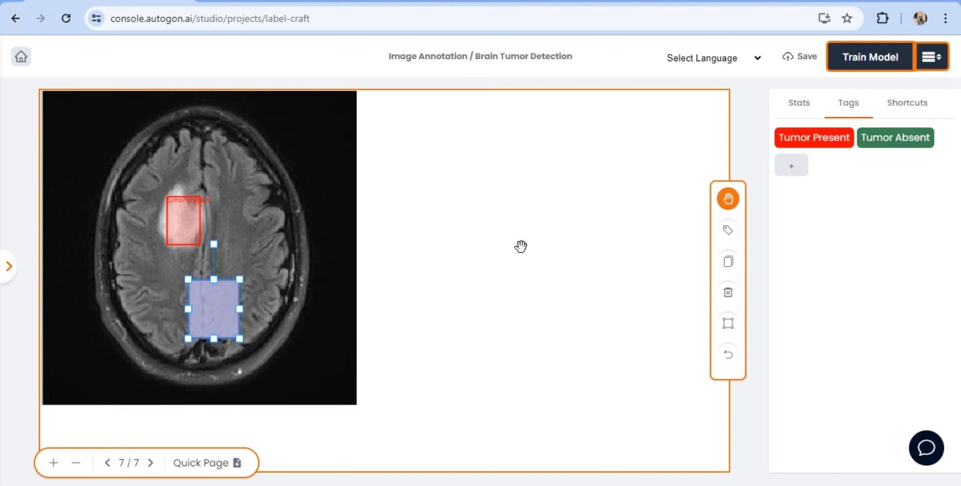
{"action": "left_click", "coordinate": [728, 229]}
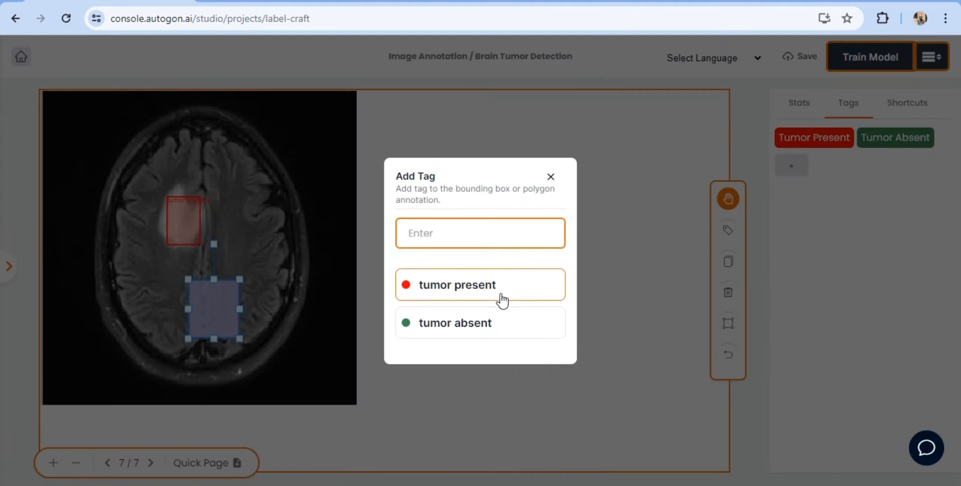
{"action": "left_click", "coordinate": [484, 323]}
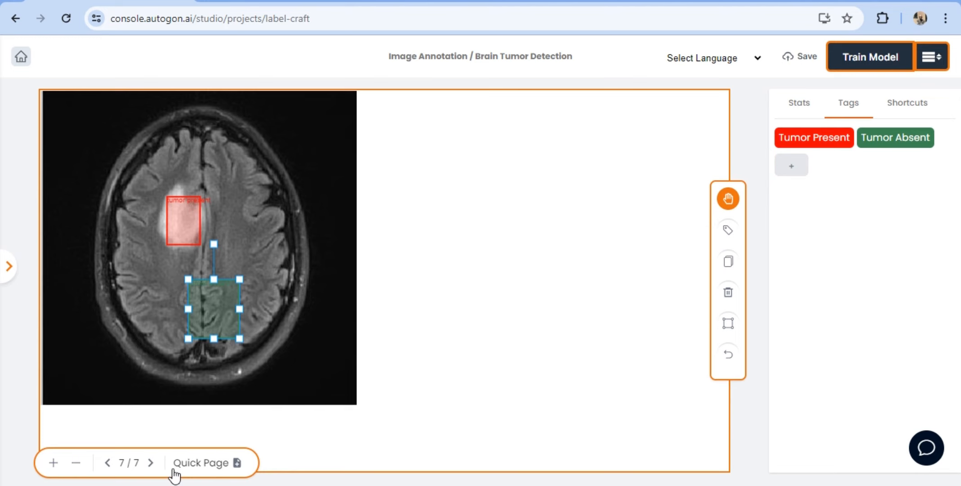
- Bring the eighth brain scan up on a new page and draw a bounding box over the bright oval tumor near its center
{"action": "left_click", "coordinate": [237, 462]}
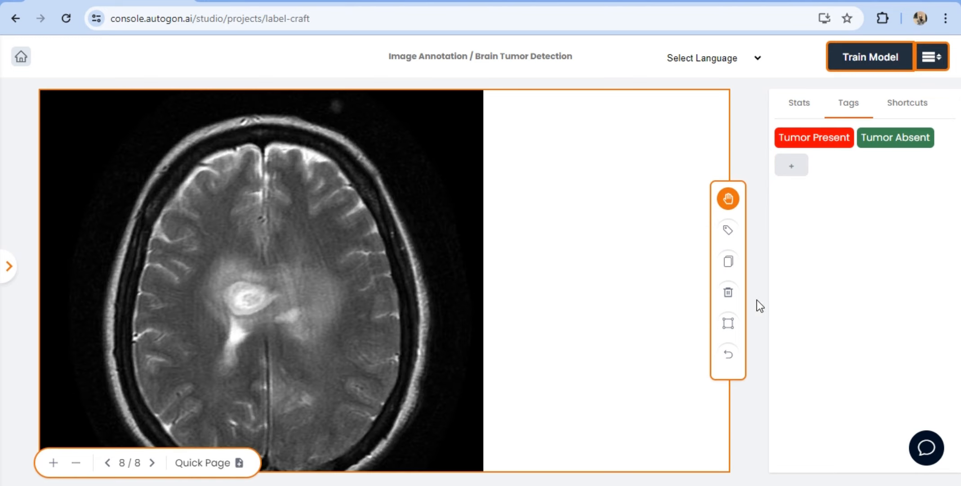
{"action": "left_click", "coordinate": [728, 323]}
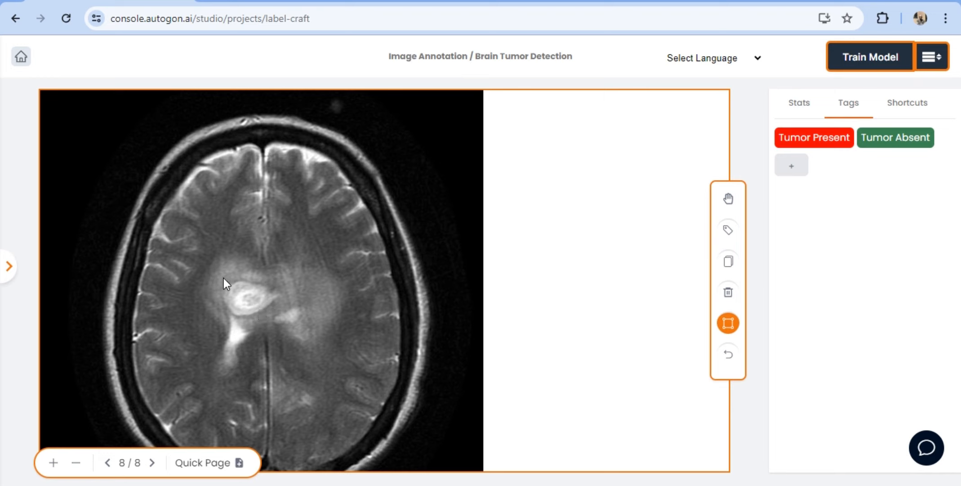
{"action": "mouse_move", "coordinate": [224, 278]}
{"action": "left_mouse_down"}
{"action": "mouse_move", "coordinate": [267, 301]}
{"action": "mouse_move", "coordinate": [269, 314]}
{"action": "left_mouse_up"}
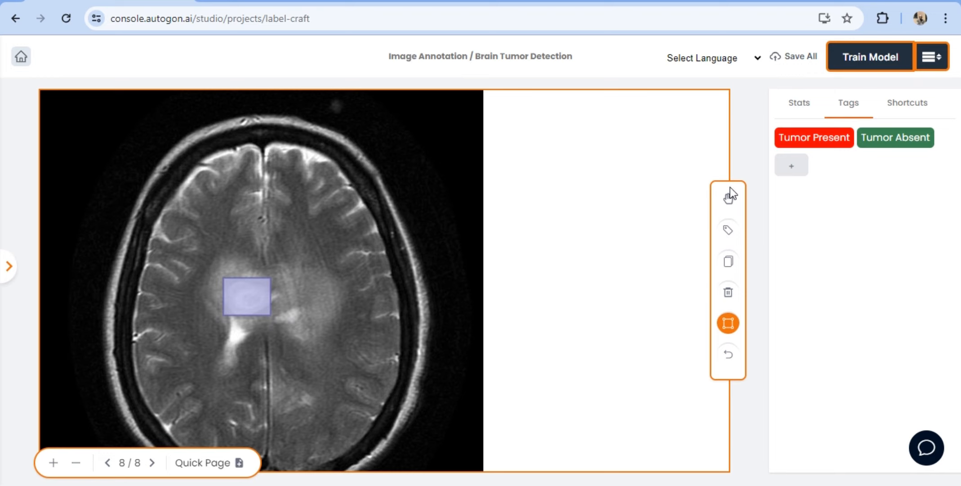
- Tag the bounding box on the eighth scan's bright oval area as "tumor present"
{"action": "left_click", "coordinate": [728, 198]}
{"action": "left_click", "coordinate": [255, 289]}
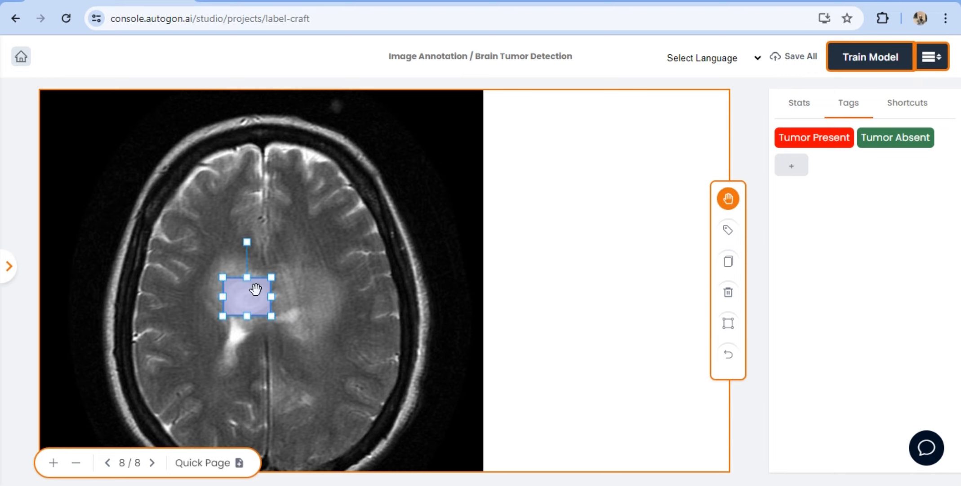
{"action": "left_click", "coordinate": [729, 232]}
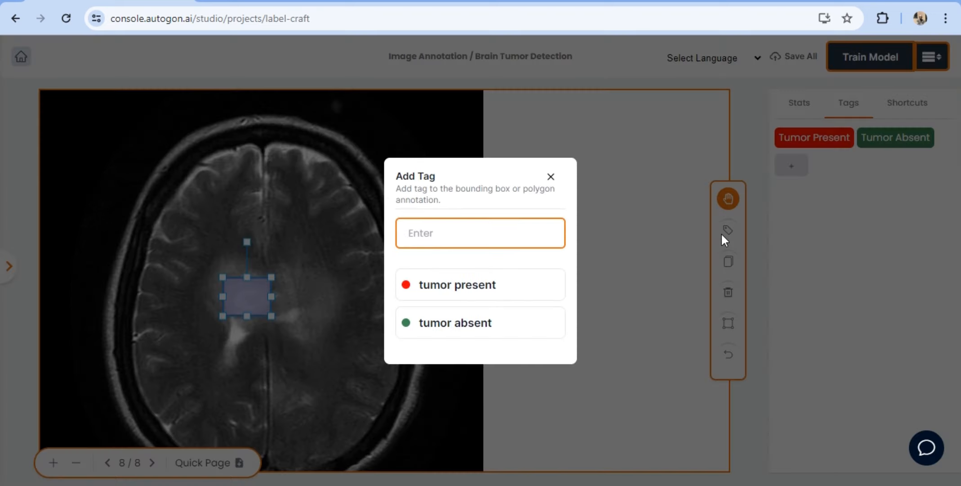
{"action": "left_click", "coordinate": [541, 278]}
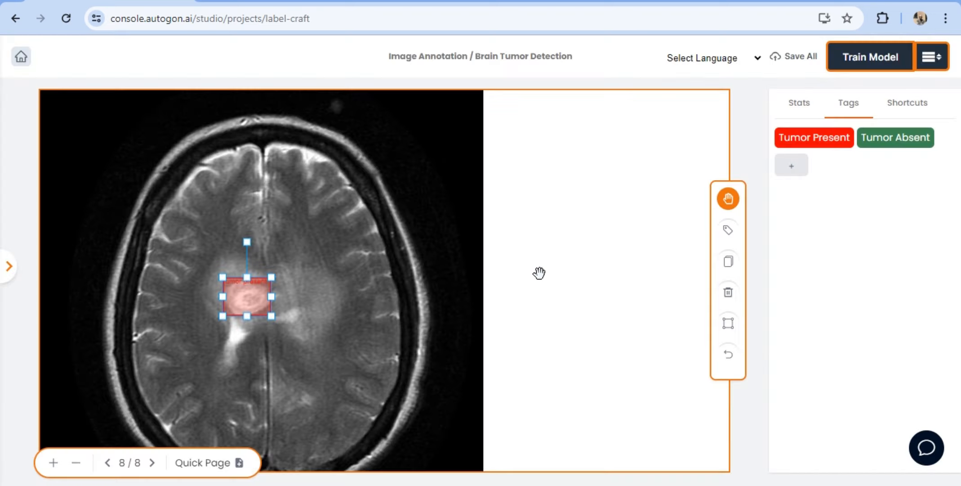
- Draw a small box over the bright streak below the eighth scan's tumor, tag it "tumor present" and save all annotations
{"action": "left_click", "coordinate": [728, 324]}
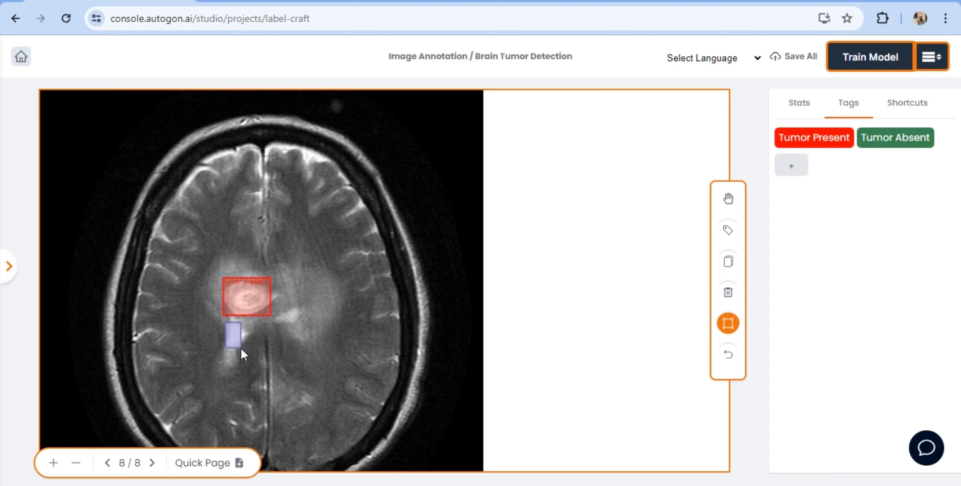
{"action": "left_click", "coordinate": [729, 199]}
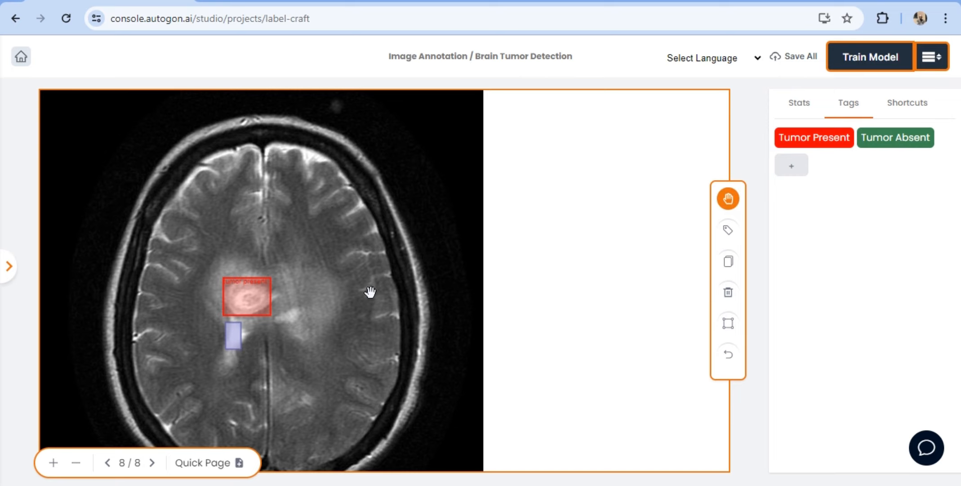
{"action": "left_click", "coordinate": [234, 337]}
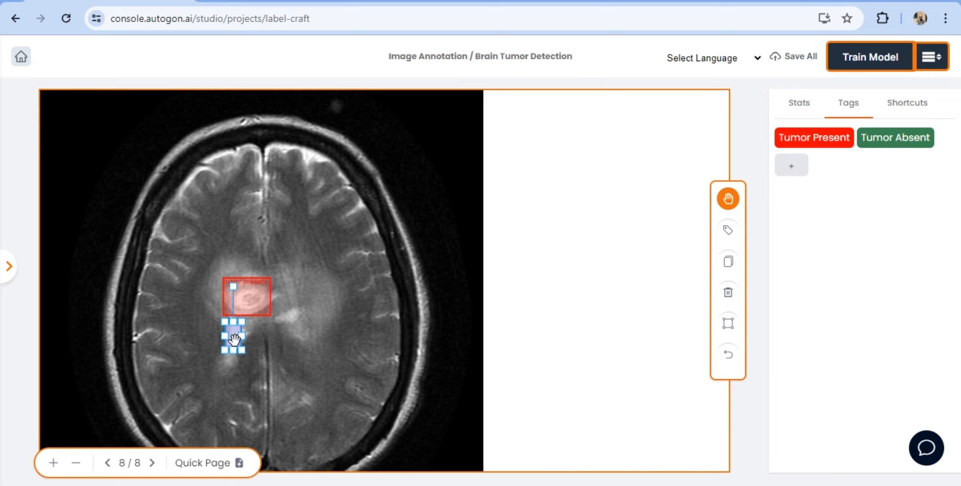
{"action": "left_click", "coordinate": [729, 231]}
{"action": "left_click", "coordinate": [534, 290]}
{"action": "left_click", "coordinate": [792, 60]}
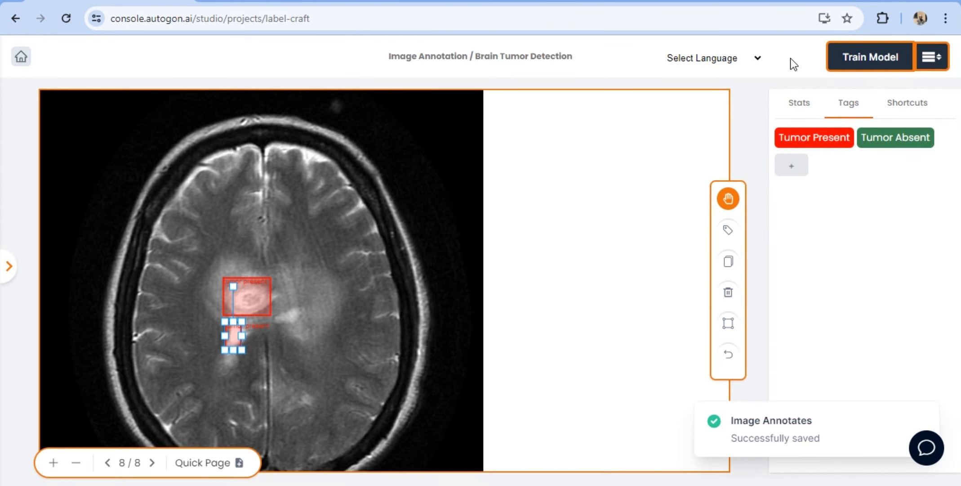
- Bring the ninth brain scan up on a new page and draw a narrow bounding box over the left part of its ring-shaped tumor
{"action": "left_click", "coordinate": [241, 466]}
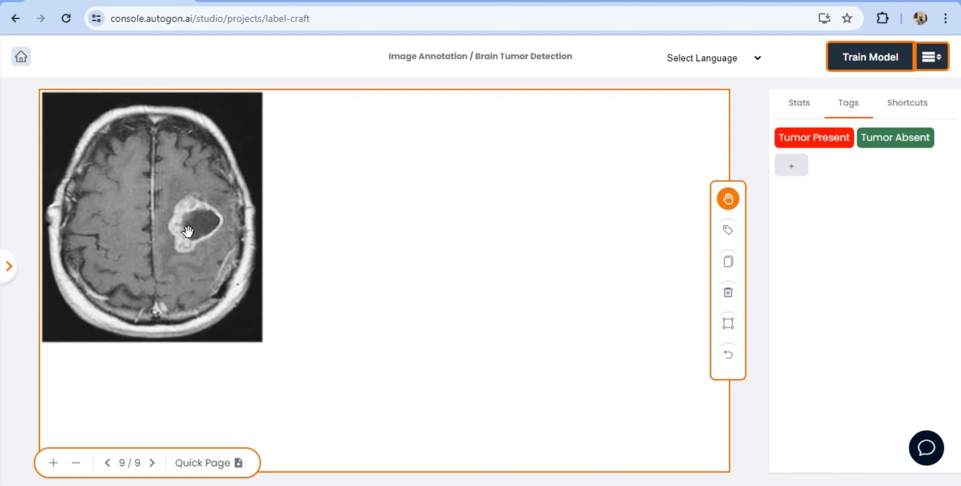
{"action": "left_click", "coordinate": [736, 327]}
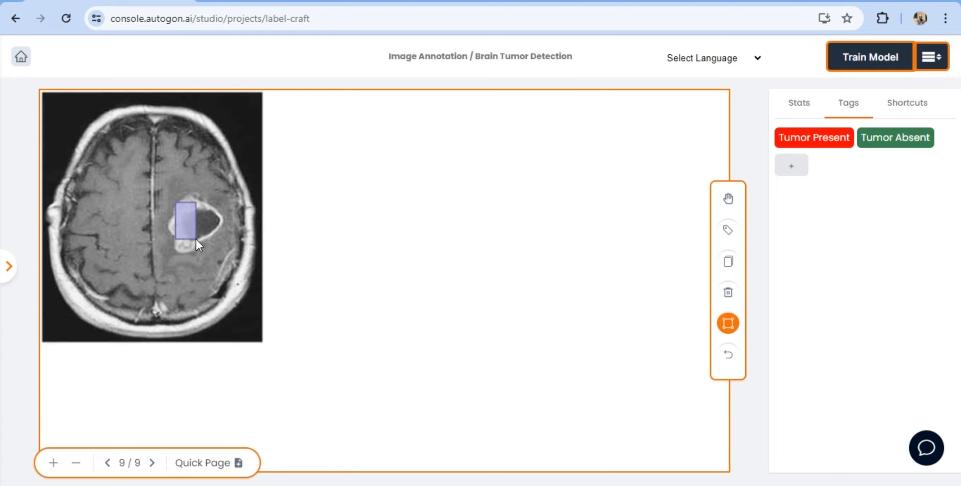
{"action": "left_click_drag", "start_coordinate": [196, 240], "coordinate": [195, 246]}
- Tag the bounding box on the ninth scan's ring-shaped tumor as "tumor present" and dismiss the chat notification
{"action": "left_click", "coordinate": [724, 201]}
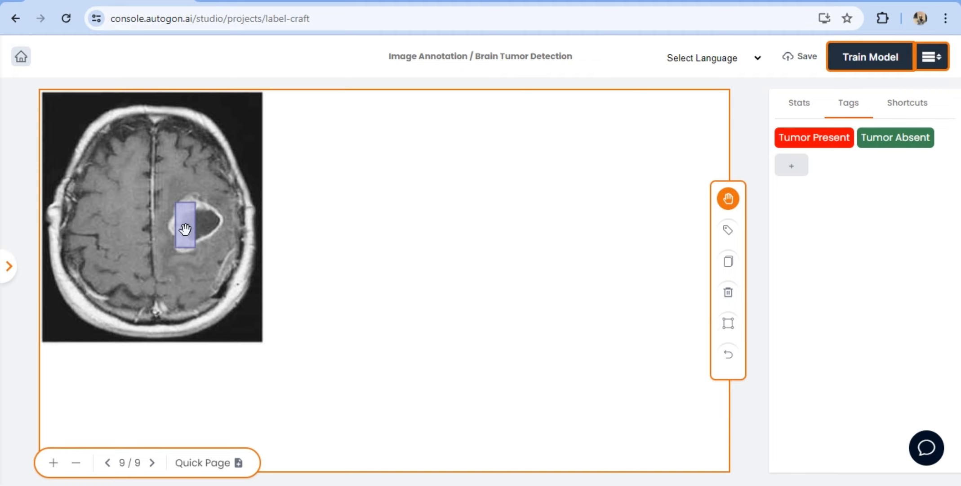
{"action": "left_click", "coordinate": [185, 230]}
{"action": "left_click", "coordinate": [728, 228]}
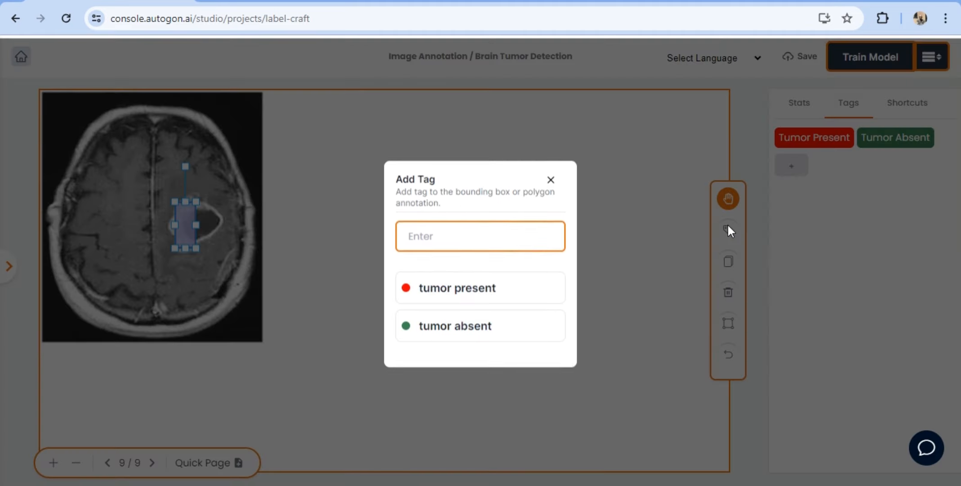
{"action": "left_click", "coordinate": [497, 284]}
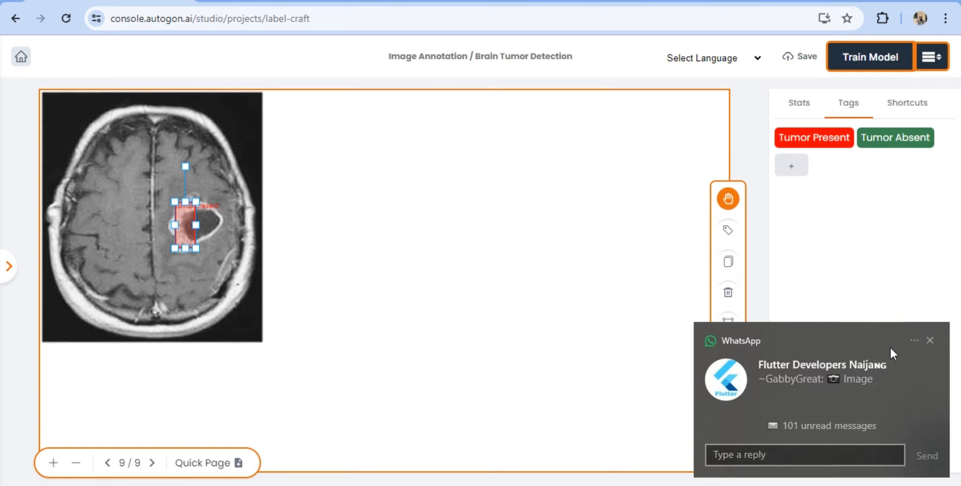
{"action": "left_click", "coordinate": [930, 341]}
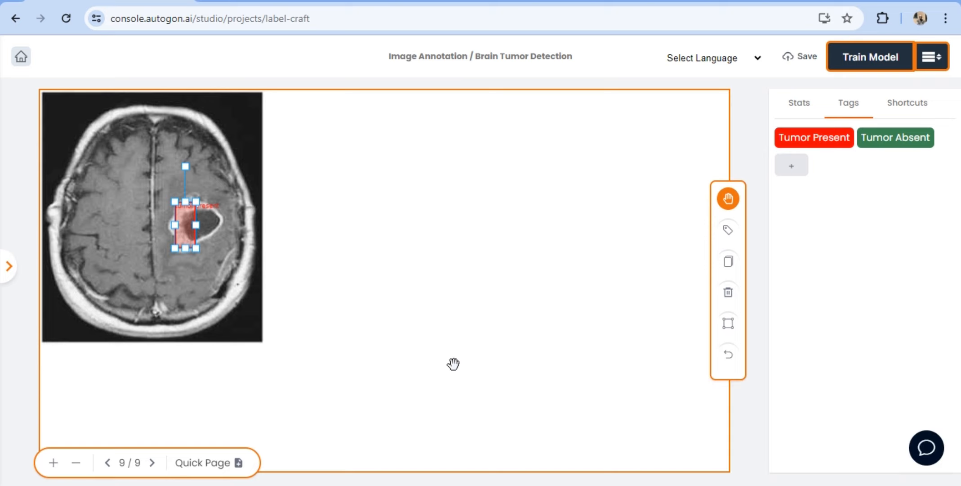
- Add a page for the tenth brain scan, and go back to the ninth scan to save its annotation
{"action": "left_click", "coordinate": [238, 463]}
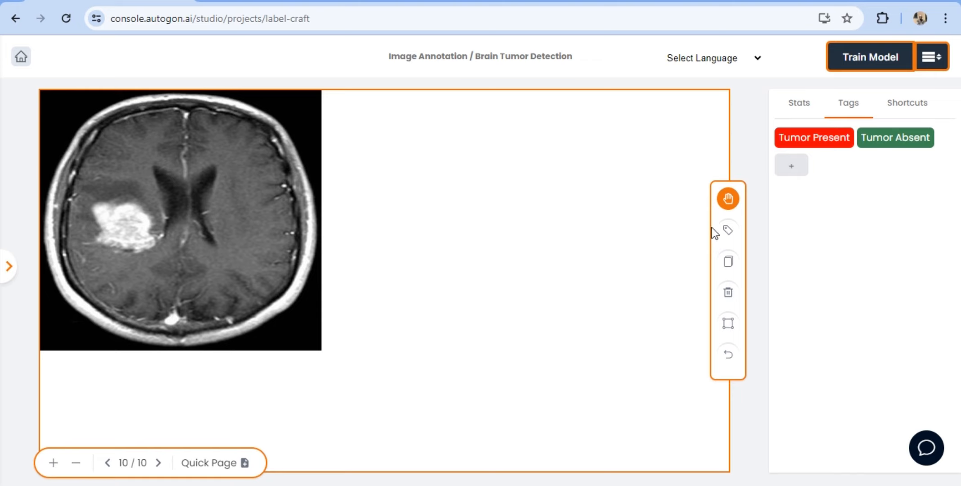
{"action": "left_click", "coordinate": [107, 463]}
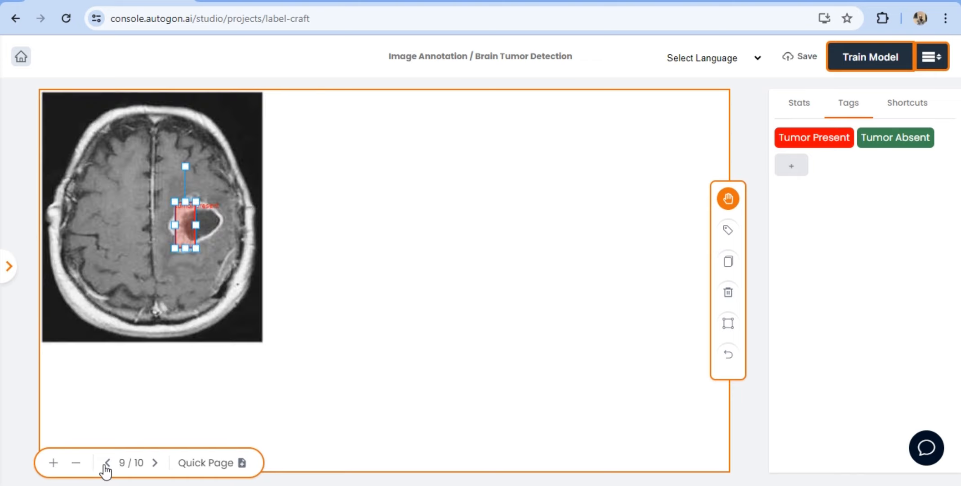
{"action": "left_click", "coordinate": [798, 59]}
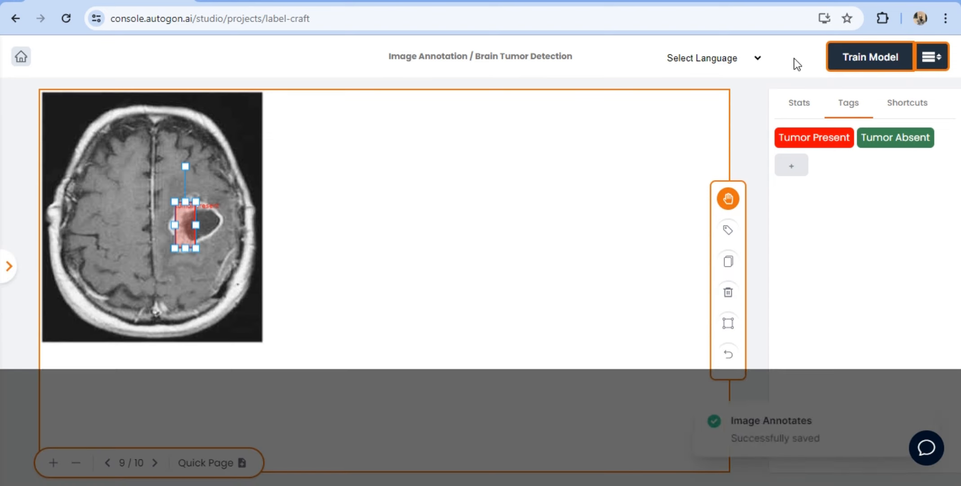
- Return to the tenth brain scan and draw a bounding box over the bright tumor on its left side
{"action": "left_click", "coordinate": [154, 462]}
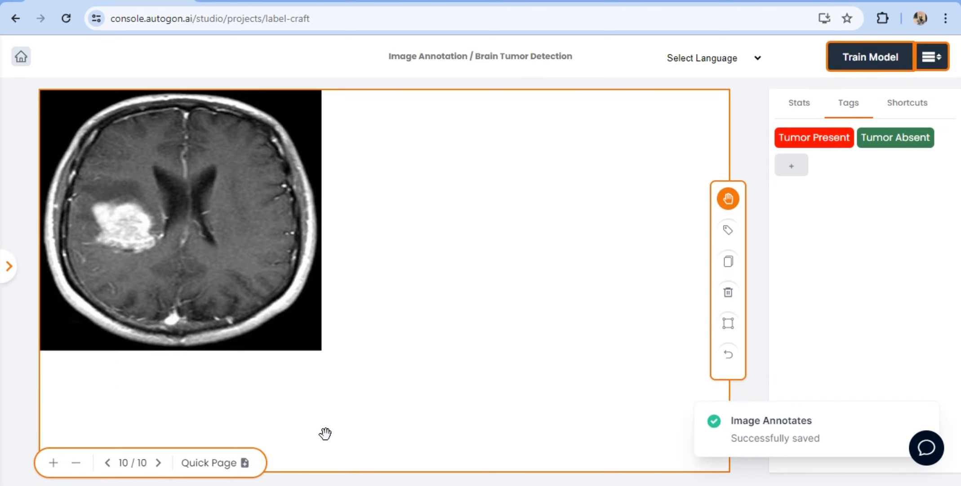
{"action": "left_click", "coordinate": [730, 325]}
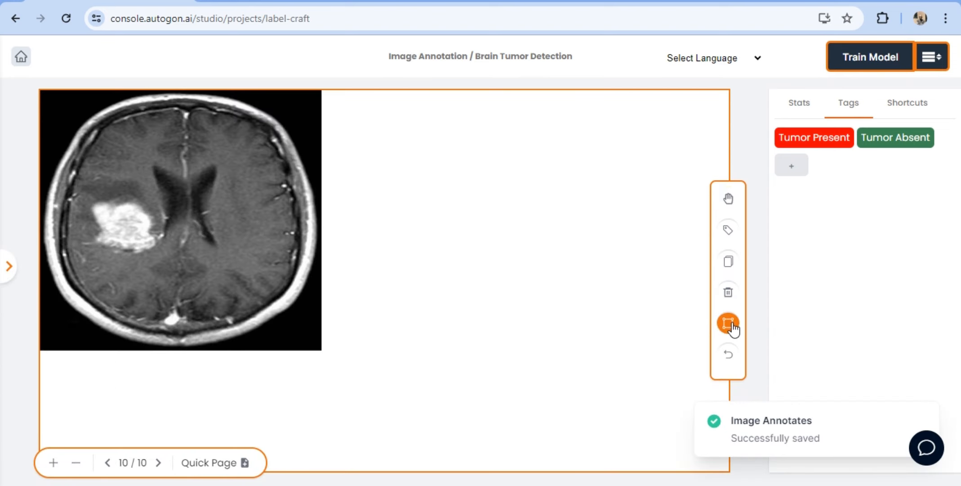
{"action": "left_click_drag", "start_coordinate": [136, 226], "coordinate": [153, 246]}
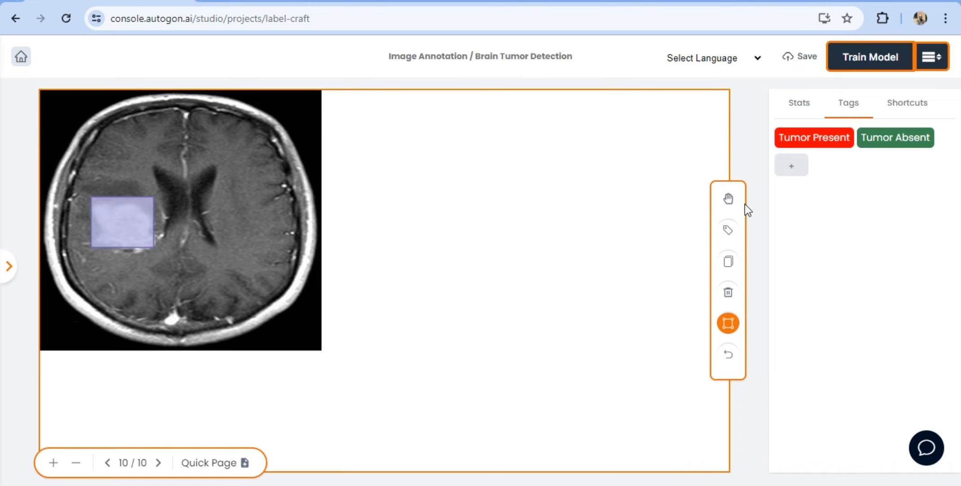
{"action": "left_click", "coordinate": [731, 228]}
{"action": "left_click", "coordinate": [551, 177]}
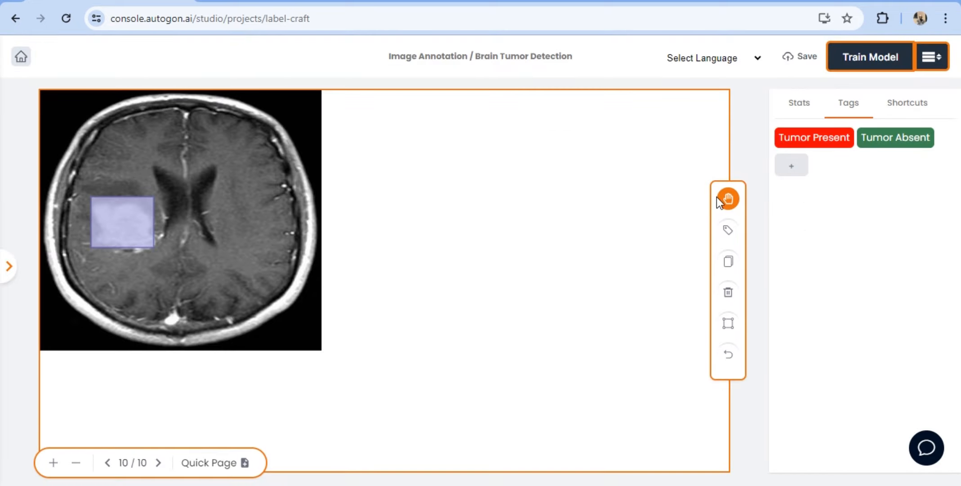
{"action": "left_click", "coordinate": [730, 230]}
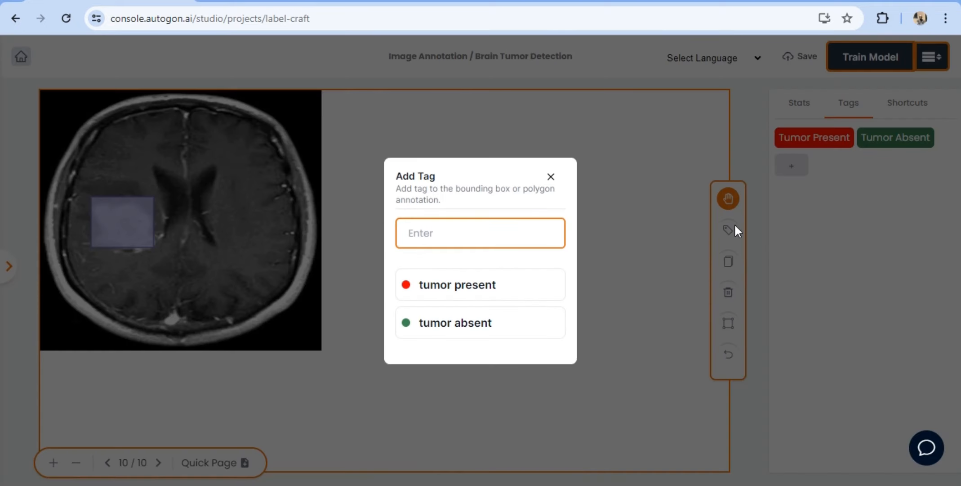
{"action": "left_click", "coordinate": [551, 176]}
- Shrink the tenth scan's bounding box to lie within the bright tumor and tag it "tumor present"
{"action": "left_click", "coordinate": [127, 214]}
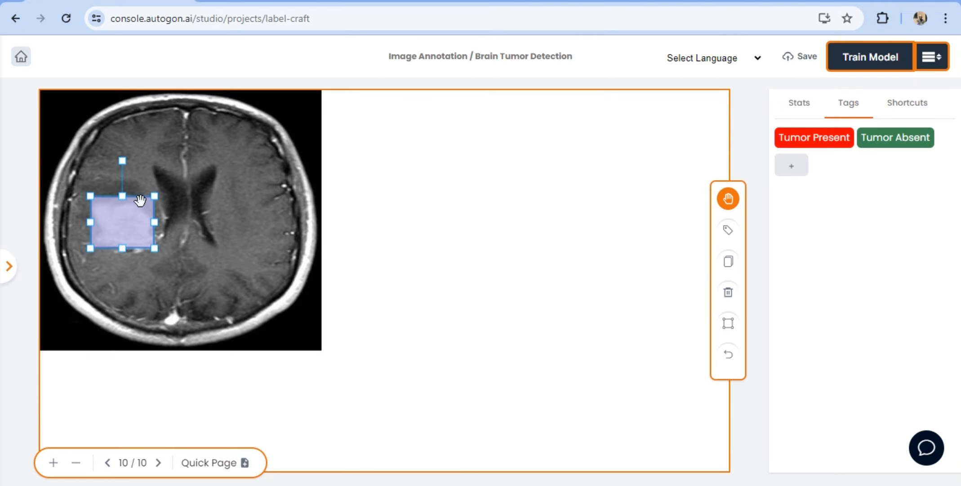
{"action": "left_click_drag", "start_coordinate": [123, 196], "coordinate": [122, 207]}
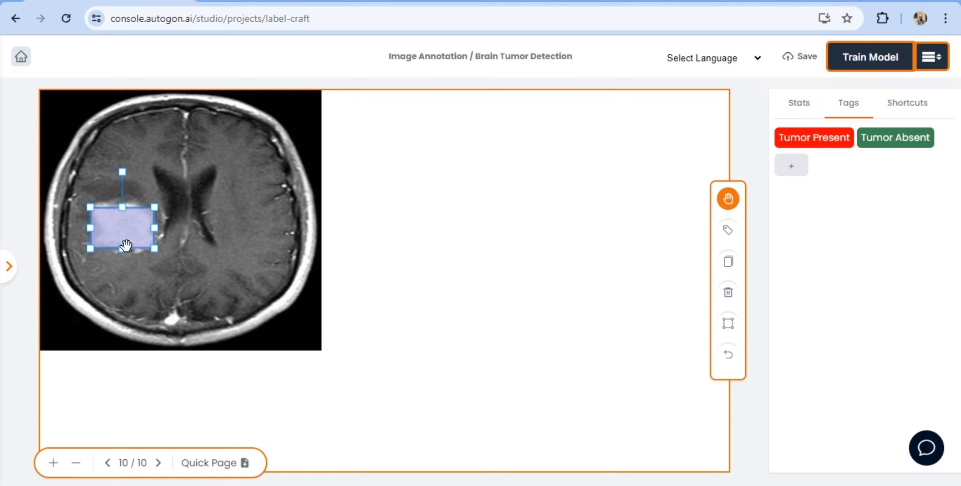
{"action": "left_click_drag", "start_coordinate": [122, 248], "coordinate": [147, 225]}
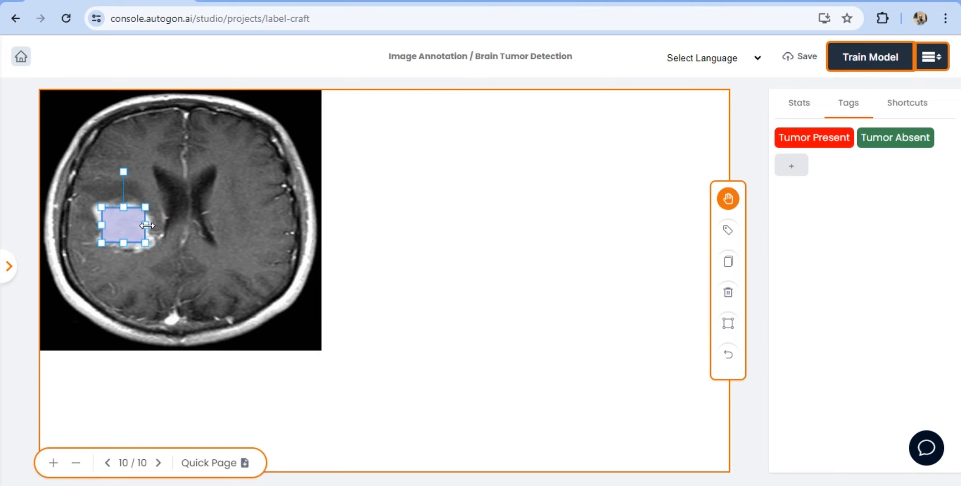
{"action": "left_click", "coordinate": [728, 230]}
{"action": "left_click", "coordinate": [440, 275]}
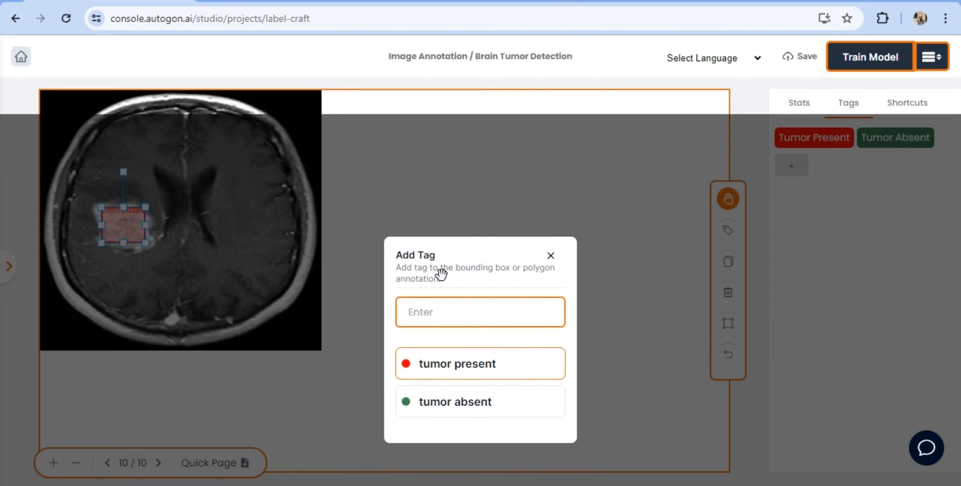
- Add a page for the eleventh brain scan, and go back to the tenth scan to save its annotation
{"action": "left_click", "coordinate": [245, 462]}
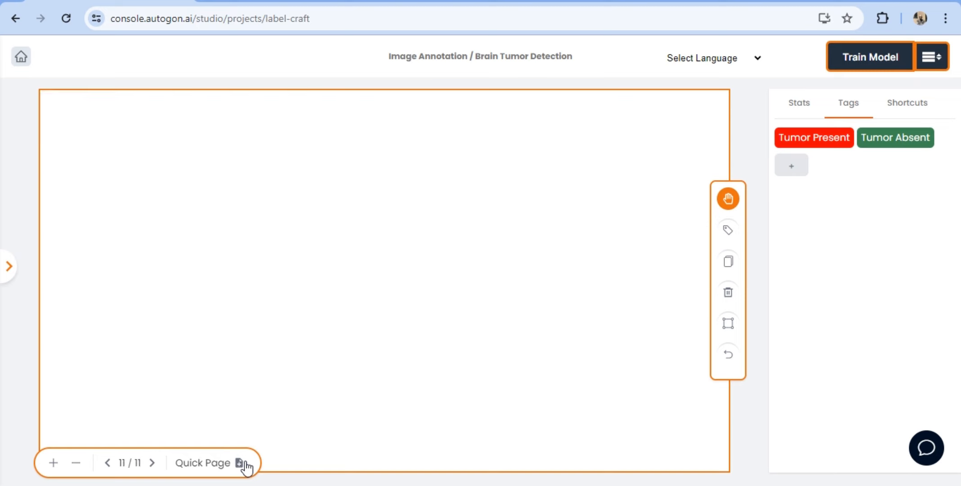
{"action": "left_click", "coordinate": [728, 324]}
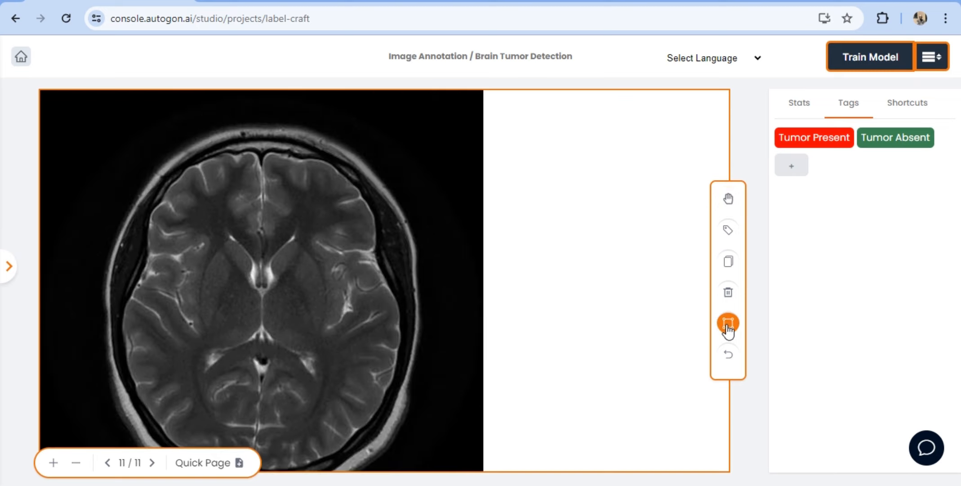
{"action": "left_click", "coordinate": [107, 462]}
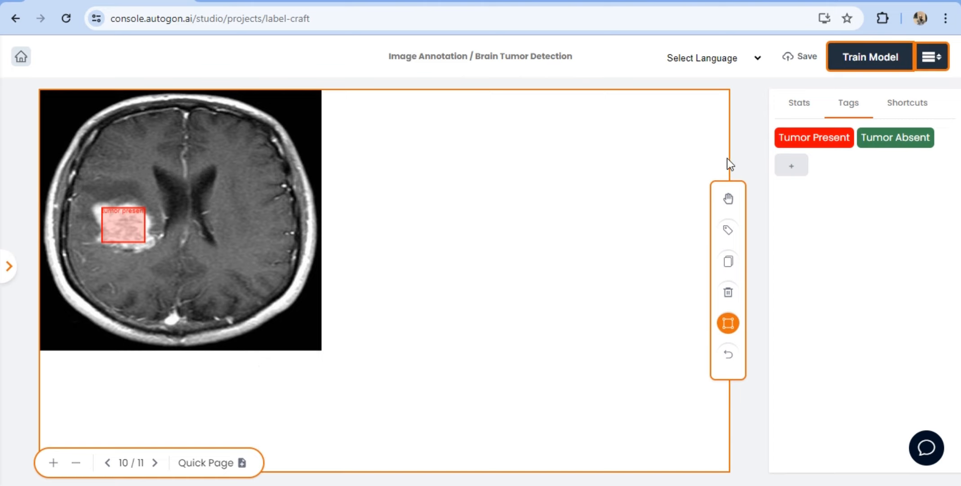
{"action": "left_click", "coordinate": [793, 61]}
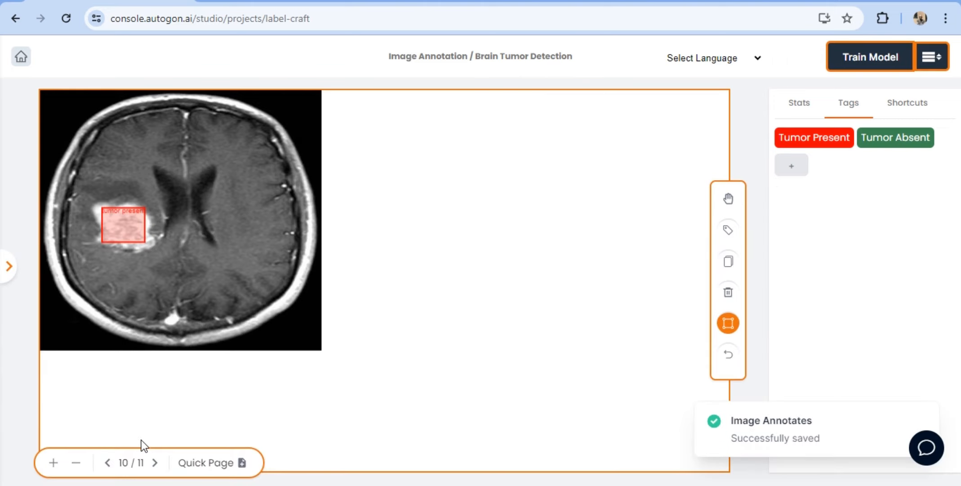
- Return to the eleventh brain scan, draw a bounding box over the middle of its left half, and dismiss the chat notification
{"action": "left_click", "coordinate": [156, 462]}
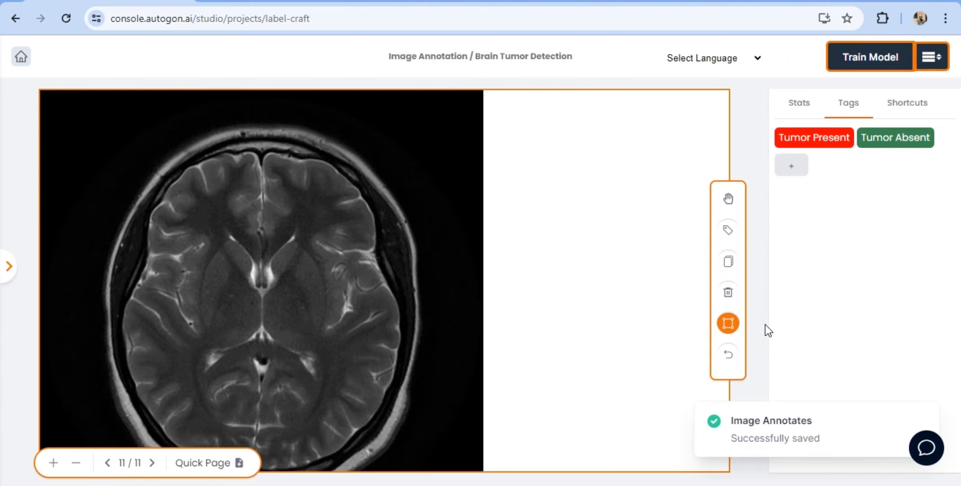
{"action": "left_click_drag", "start_coordinate": [152, 275], "coordinate": [235, 380]}
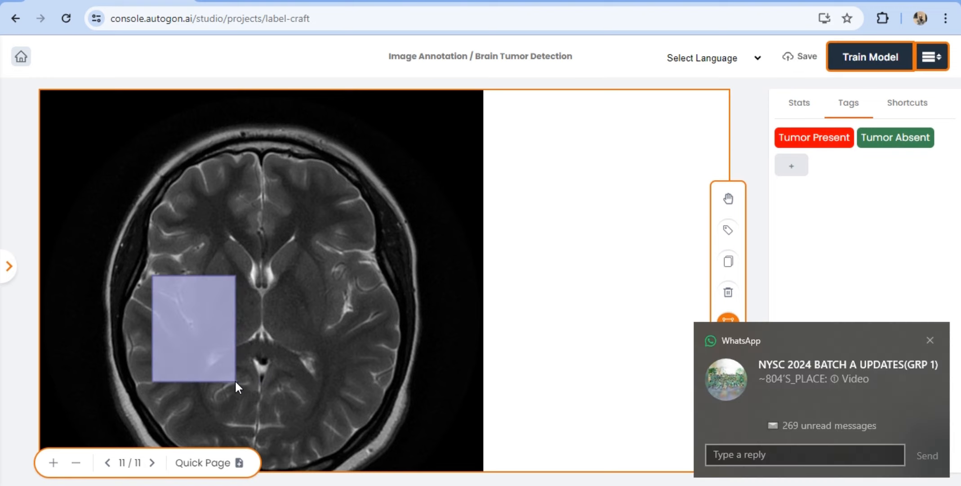
{"action": "left_click", "coordinate": [929, 339]}
- Tag the eleventh scan's bounding box as "tumor absent" and save the annotation
{"action": "left_click", "coordinate": [727, 233]}
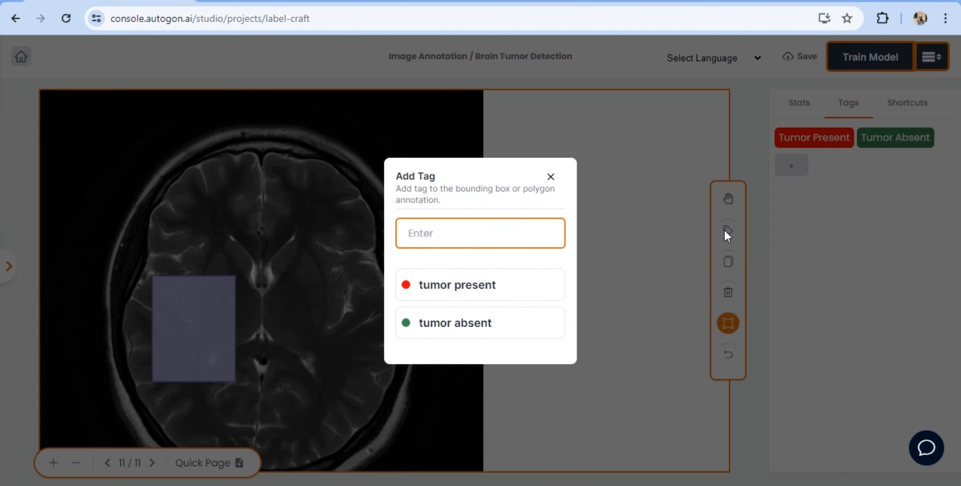
{"action": "left_click", "coordinate": [550, 176]}
{"action": "left_click", "coordinate": [234, 344]}
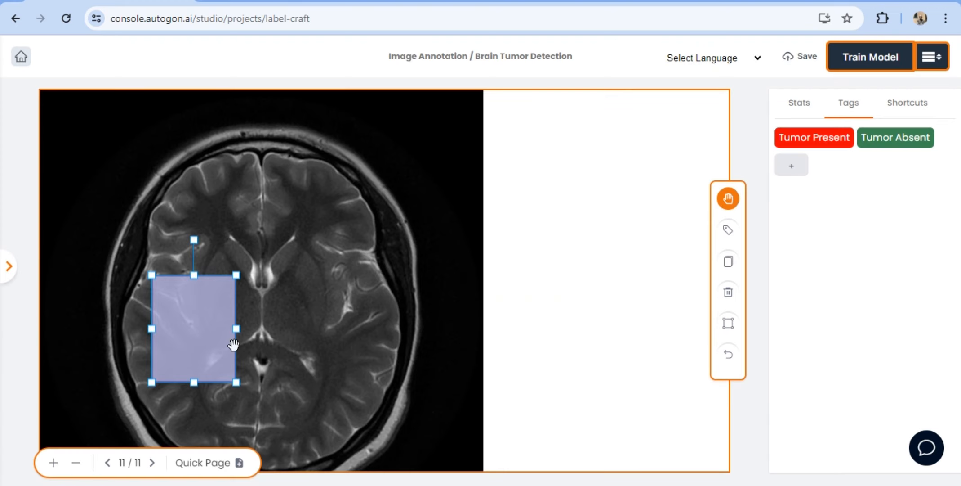
{"action": "left_click", "coordinate": [728, 231]}
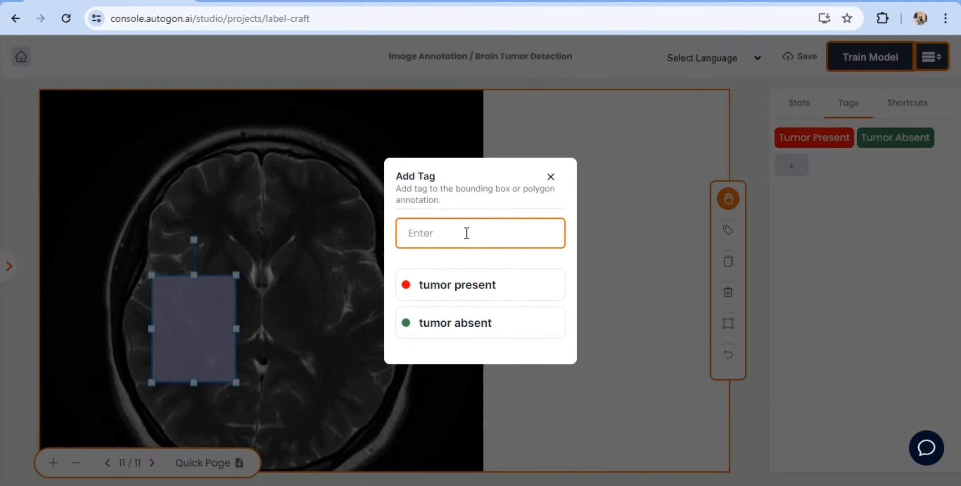
{"action": "left_click", "coordinate": [444, 332]}
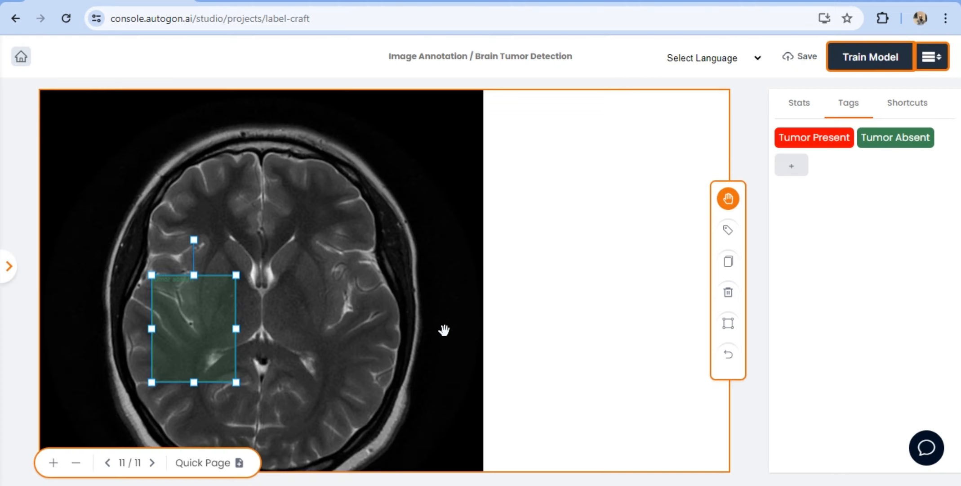
{"action": "left_click", "coordinate": [805, 58]}
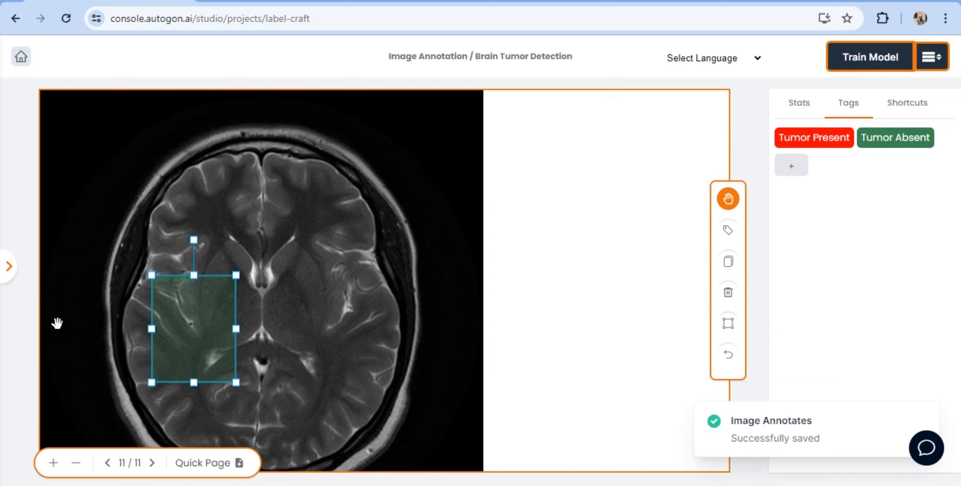
- Add a page for the twelfth brain scan and draw a bounding box over the middle of its left half
{"action": "left_click", "coordinate": [241, 462]}
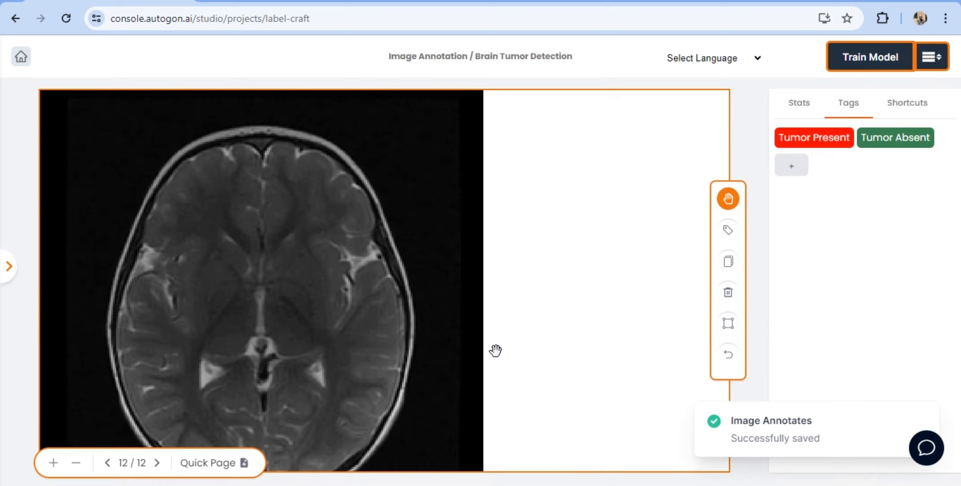
{"action": "left_click", "coordinate": [728, 323]}
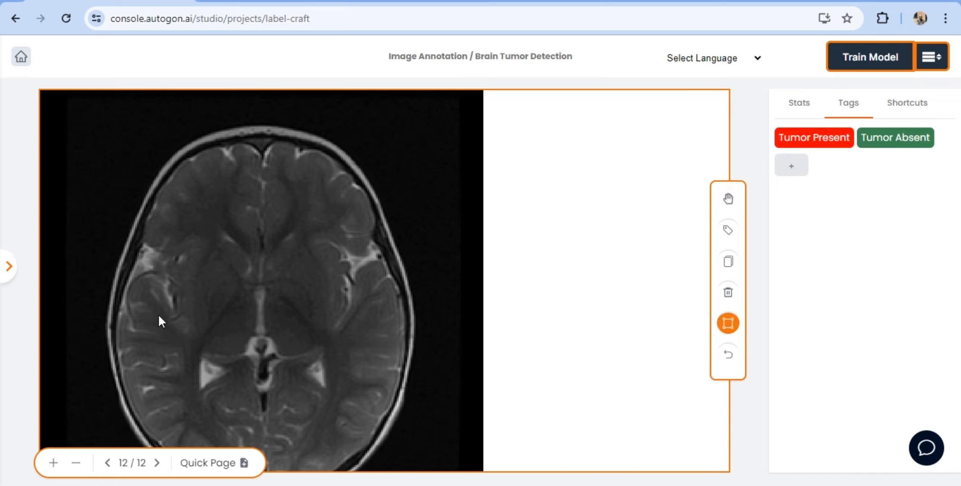
{"action": "left_click_drag", "start_coordinate": [157, 272], "coordinate": [223, 349]}
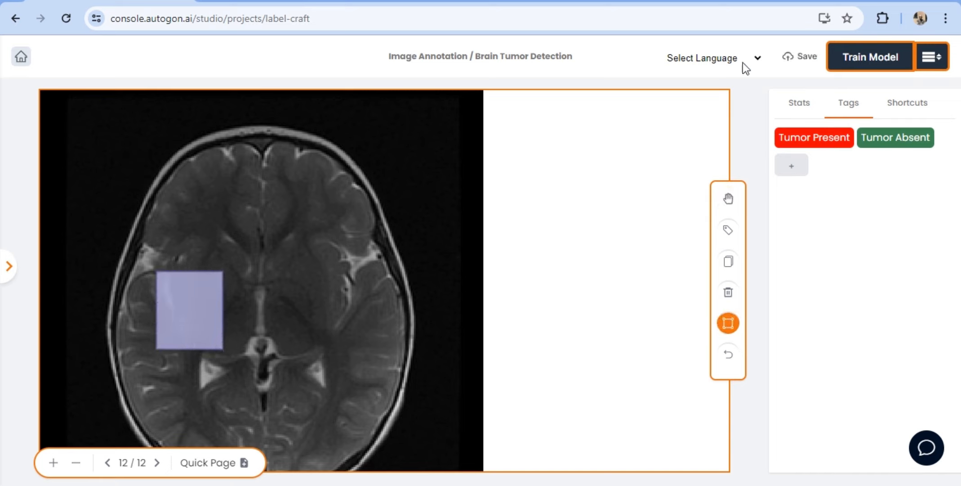
- Tag the bounding box on the twelfth scan's left half as "tumor absent"
{"action": "left_click", "coordinate": [728, 203]}
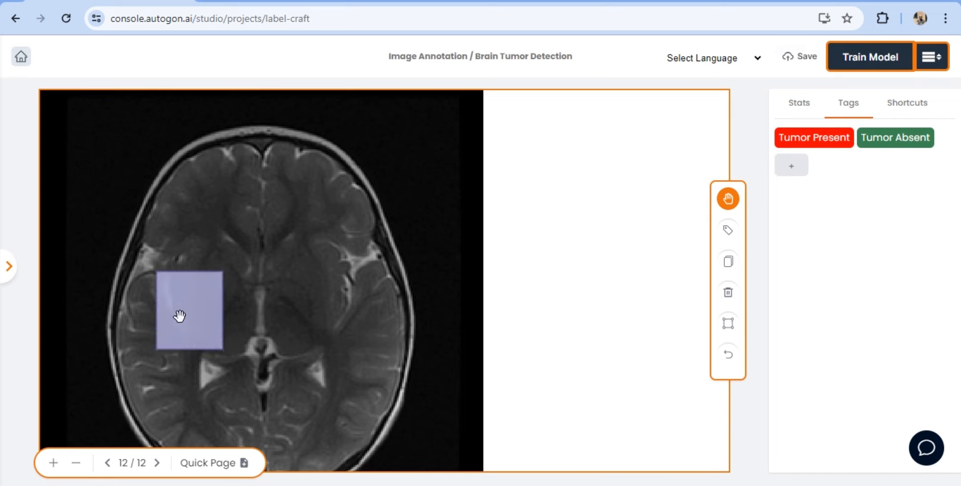
{"action": "left_click", "coordinate": [180, 315]}
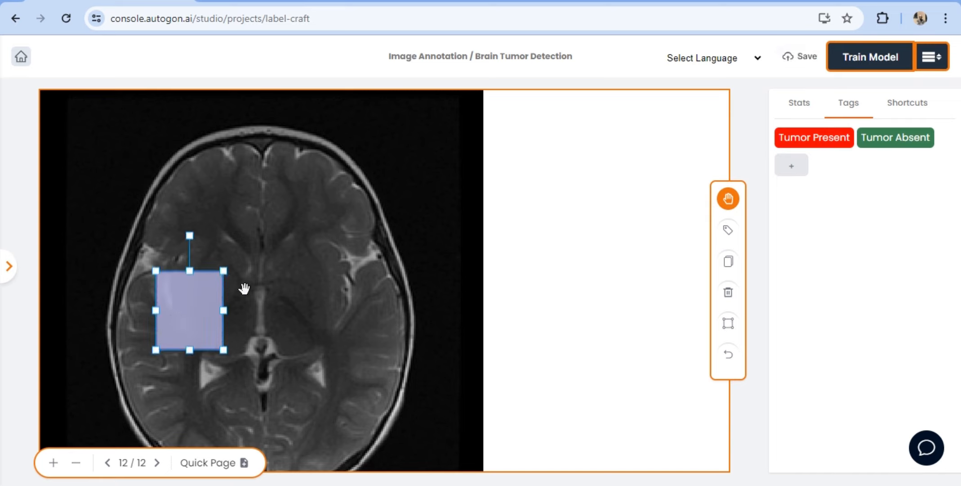
{"action": "left_click", "coordinate": [729, 231]}
{"action": "left_click", "coordinate": [489, 324]}
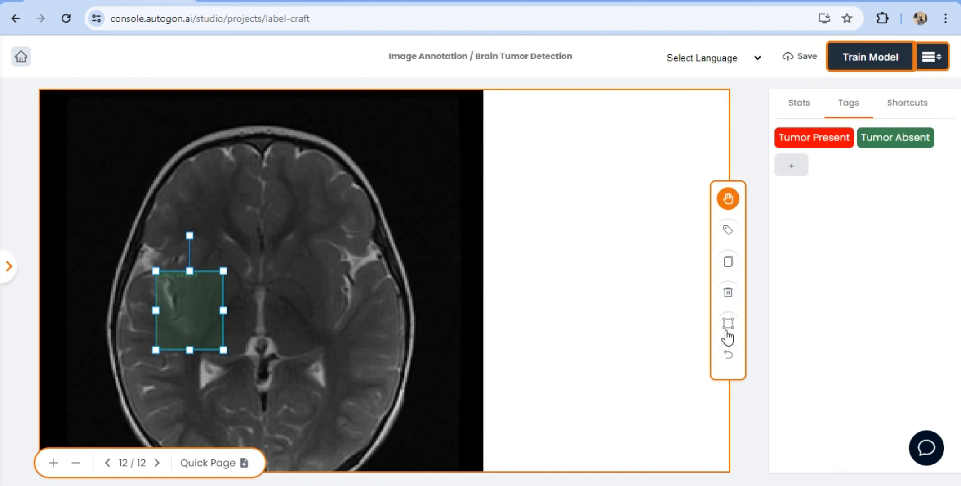
- Add a second "tumor absent" bounding box over the lower right part of the twelfth scan and save its annotations
{"action": "left_click", "coordinate": [728, 327]}
{"action": "left_click_drag", "start_coordinate": [286, 328], "coordinate": [360, 405]}
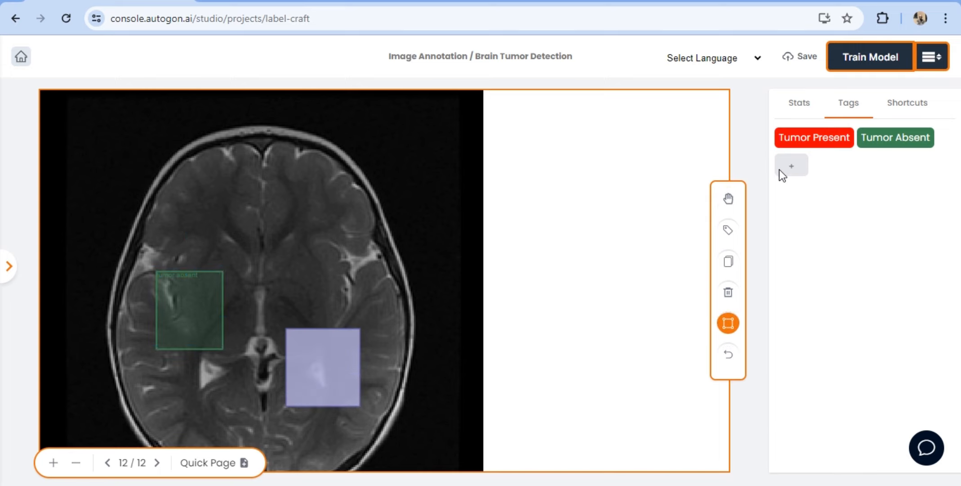
{"action": "left_click", "coordinate": [729, 200]}
{"action": "left_click", "coordinate": [333, 358]}
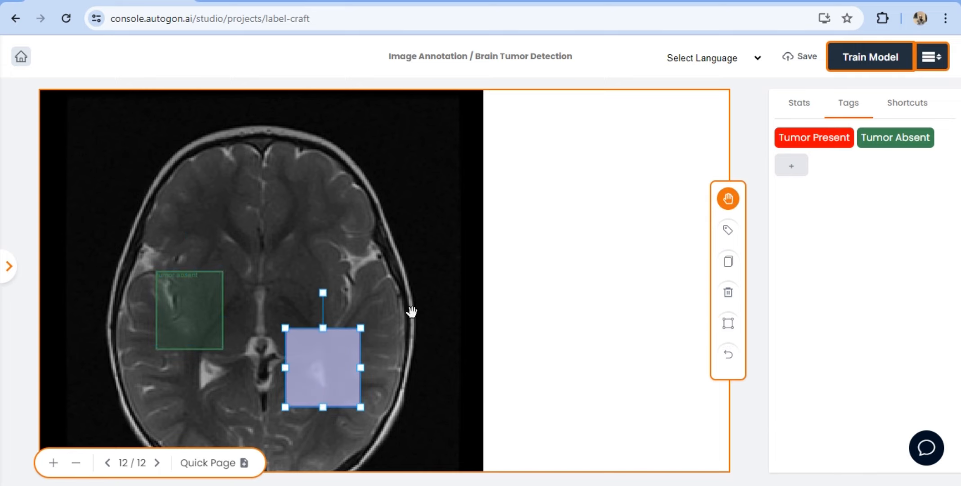
{"action": "left_click", "coordinate": [727, 230]}
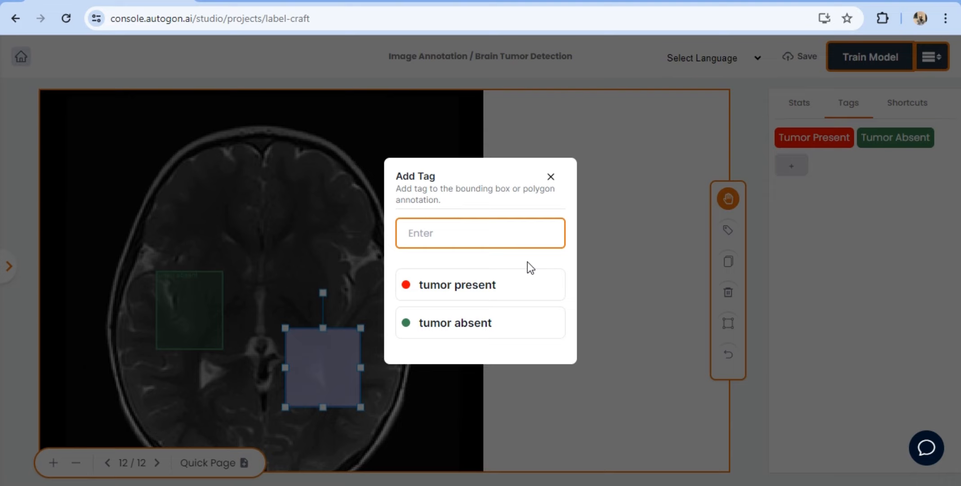
{"action": "left_click", "coordinate": [498, 321]}
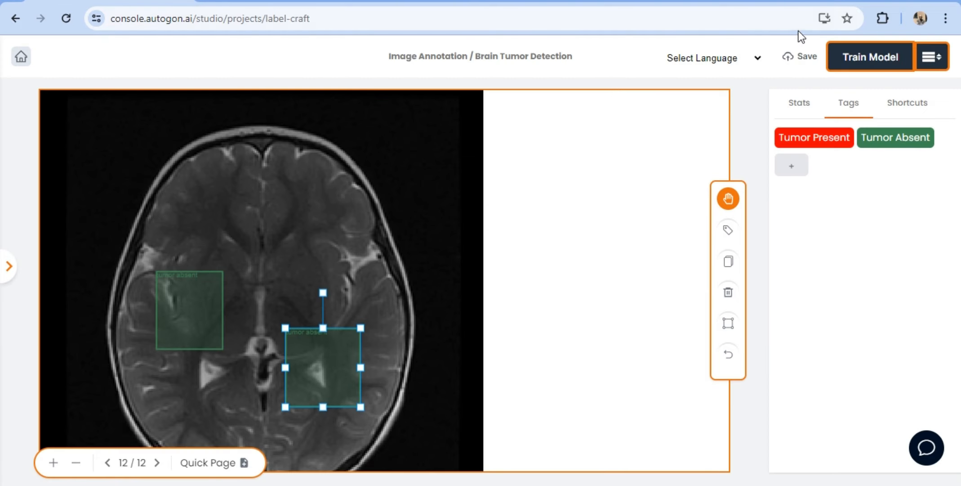
{"action": "left_click", "coordinate": [800, 57]}
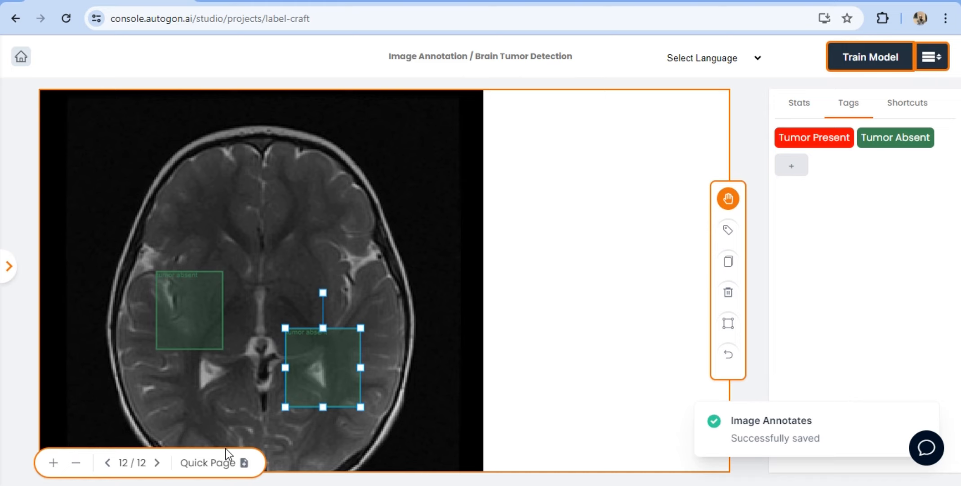
- Add pages for the thirteenth and fourteenth brain scans, and draw a bounding box over the right half of the thirteenth scan
{"action": "double_click", "coordinate": [243, 463]}
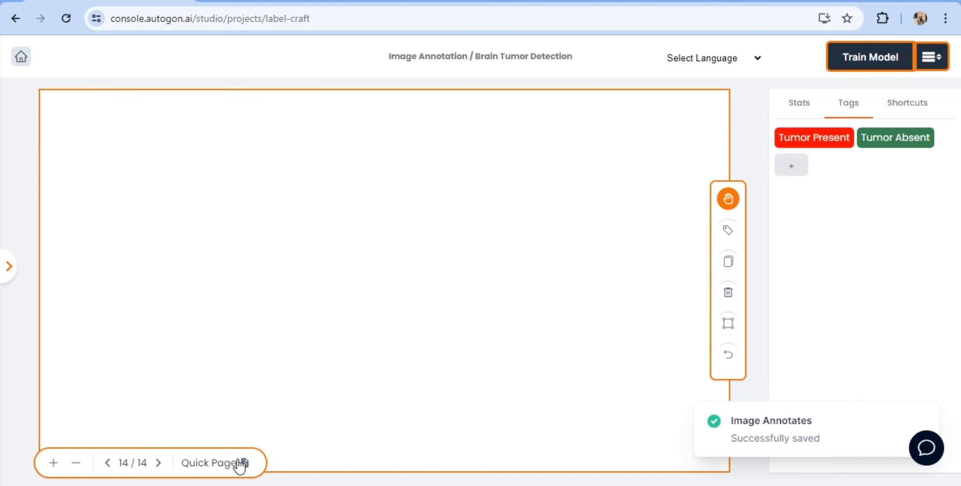
{"action": "left_click", "coordinate": [105, 466]}
{"action": "double_click", "coordinate": [53, 465]}
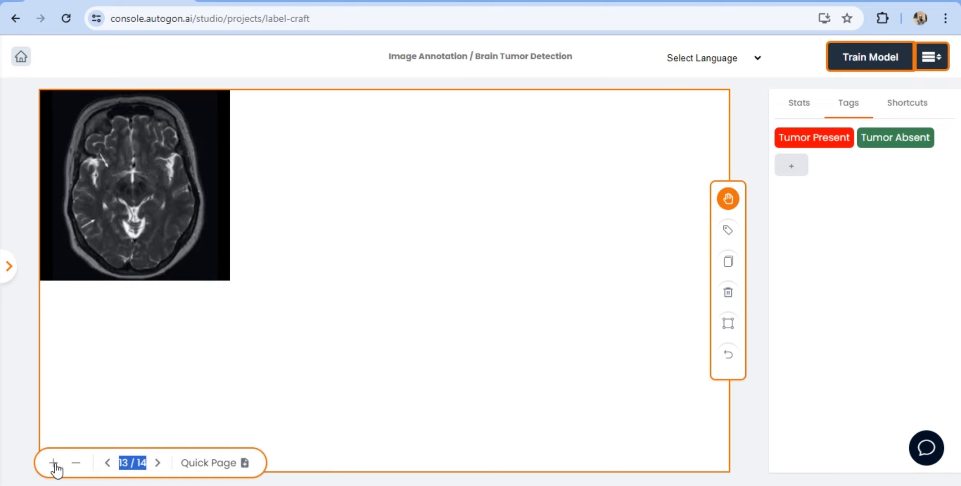
{"action": "left_click", "coordinate": [730, 325]}
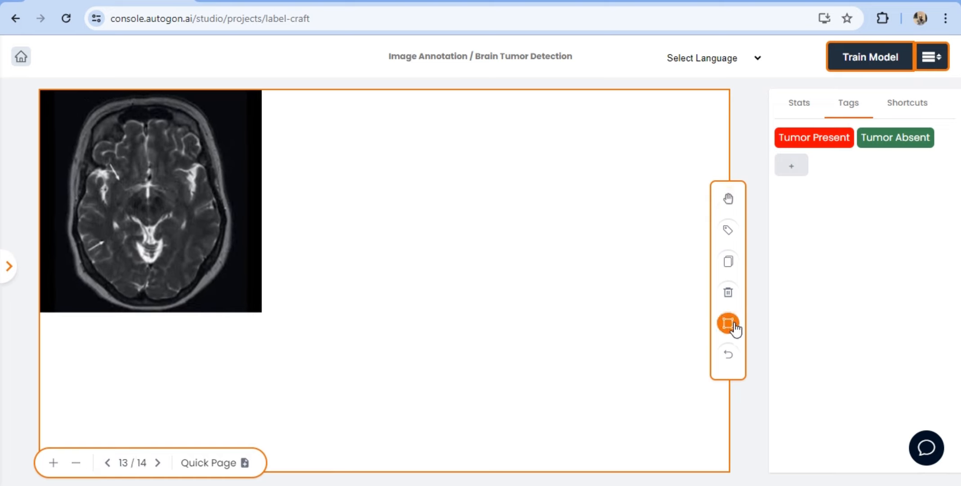
{"action": "mouse_move", "coordinate": [163, 190]}
{"action": "left_mouse_down"}
{"action": "mouse_move", "coordinate": [213, 257]}
{"action": "mouse_move", "coordinate": [202, 255]}
{"action": "left_mouse_up"}
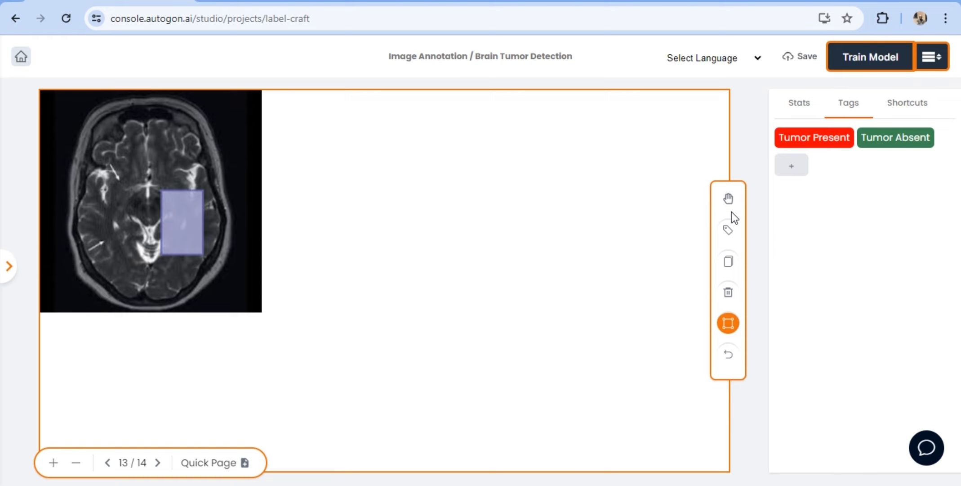
- Tag the bounding box on the thirteenth scan's right half as "tumor absent" and save the annotation
{"action": "left_click", "coordinate": [728, 199]}
{"action": "left_click", "coordinate": [187, 231]}
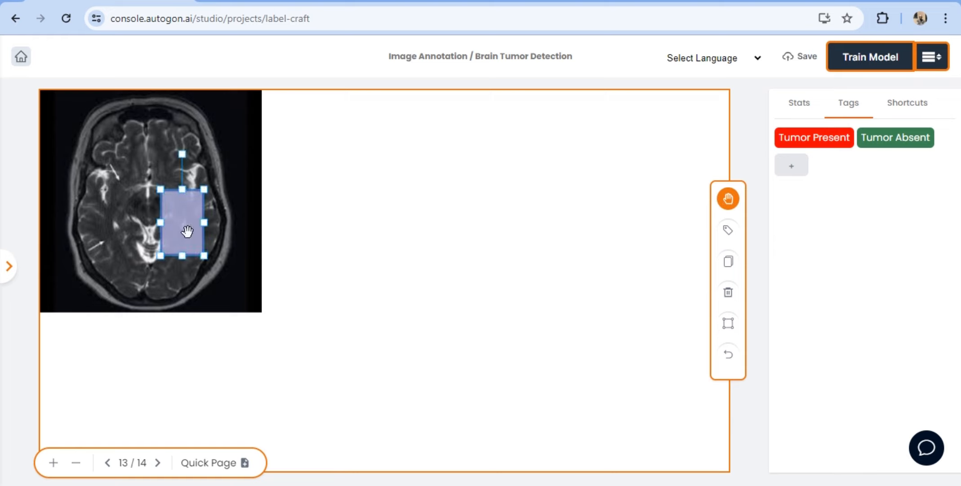
{"action": "left_click", "coordinate": [731, 230]}
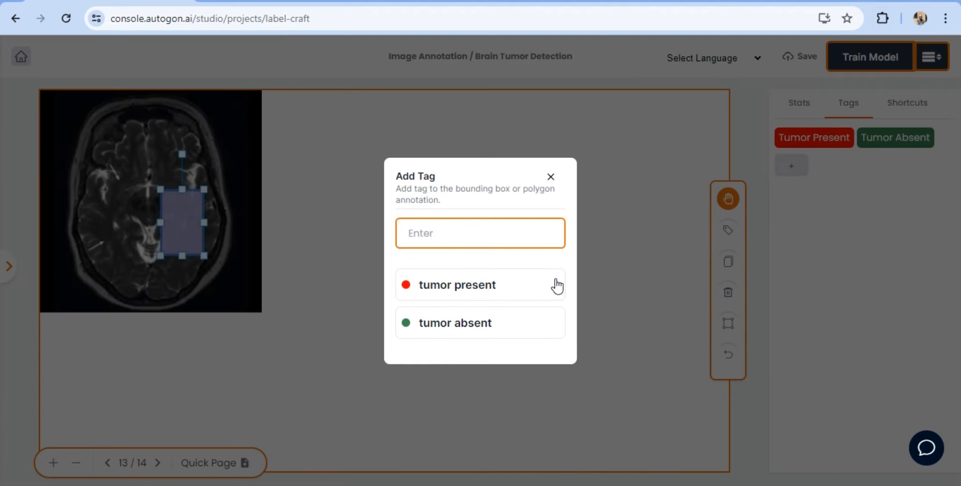
{"action": "left_click", "coordinate": [524, 318]}
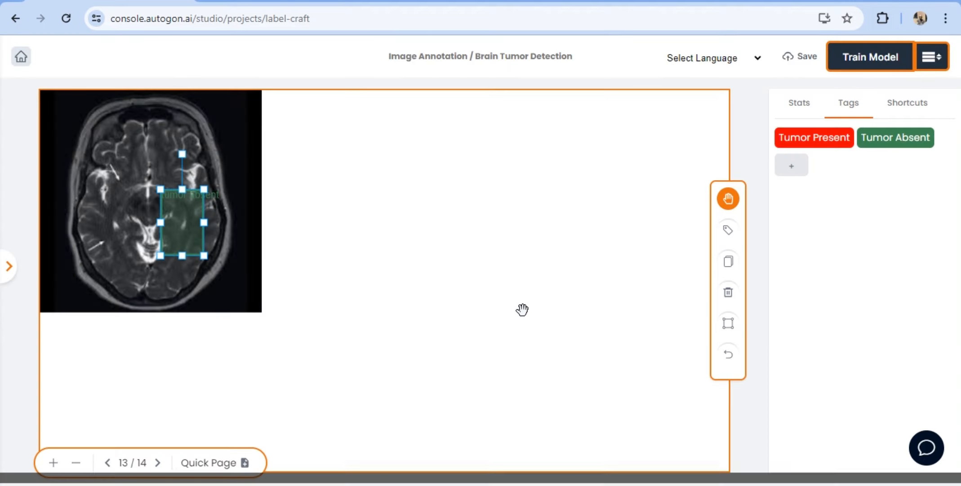
{"action": "left_click", "coordinate": [797, 66]}
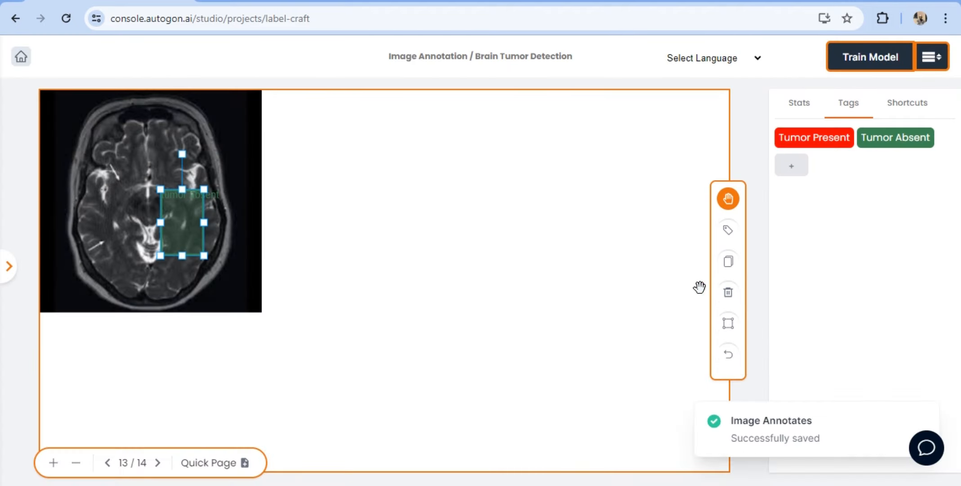
- Draw a second bounding box over the left half of the thirteenth scan and tag it "tumor absent"
{"action": "left_click", "coordinate": [728, 324]}
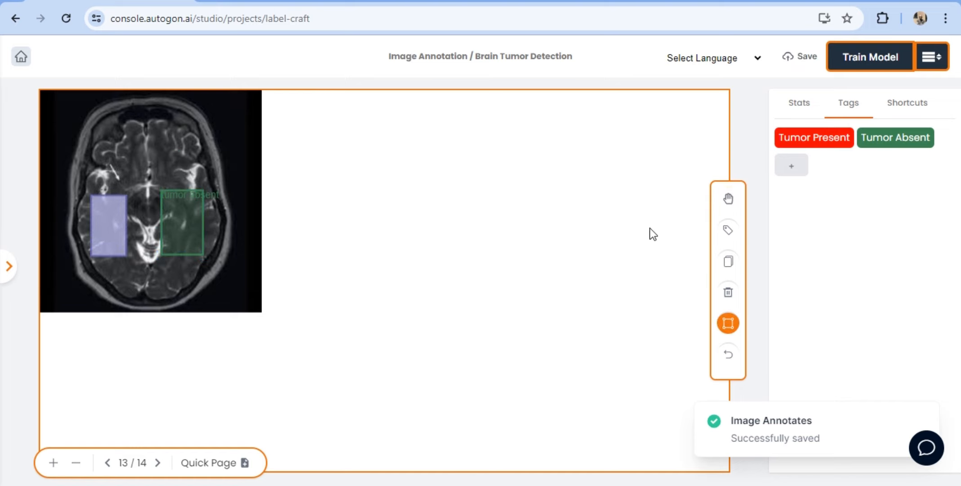
{"action": "left_click", "coordinate": [728, 199]}
{"action": "left_click", "coordinate": [112, 212]}
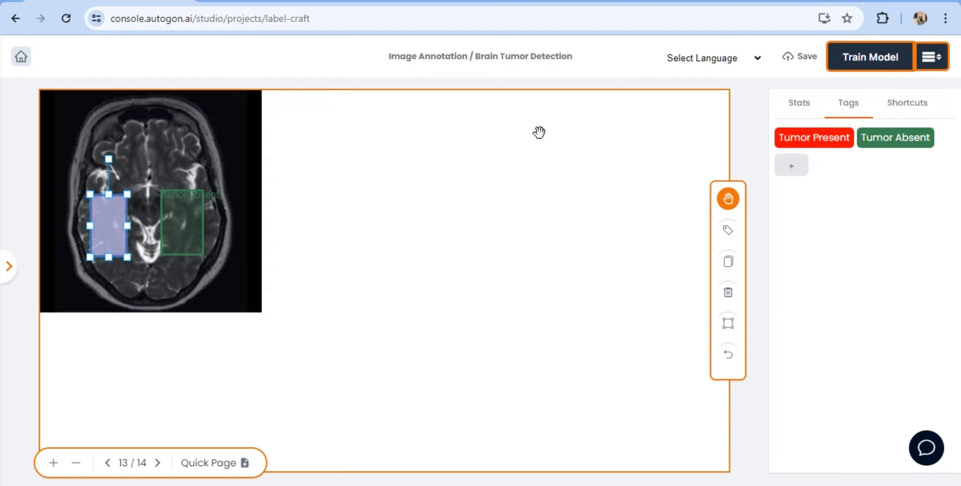
{"action": "left_click", "coordinate": [738, 227]}
{"action": "left_click", "coordinate": [508, 319]}
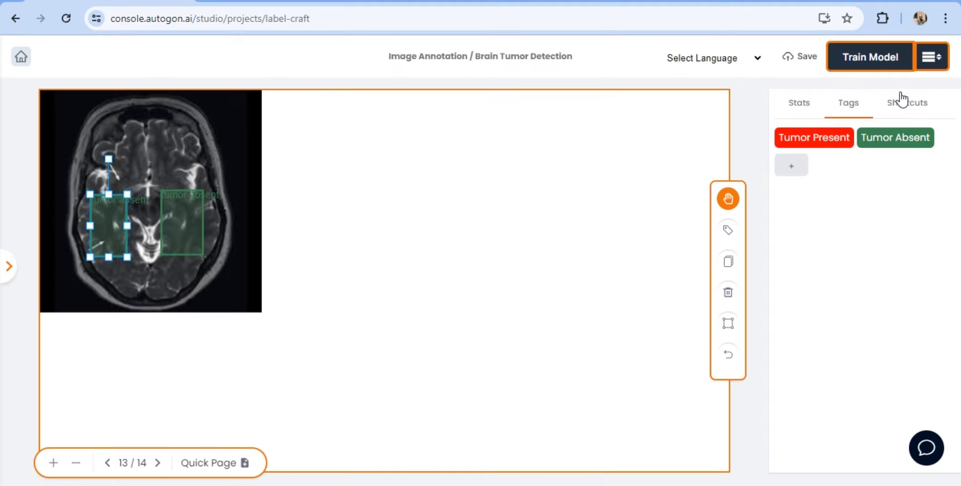
- Save the thirteenth scan's annotations and go to the fourteenth brain scan
{"action": "left_click", "coordinate": [790, 66]}
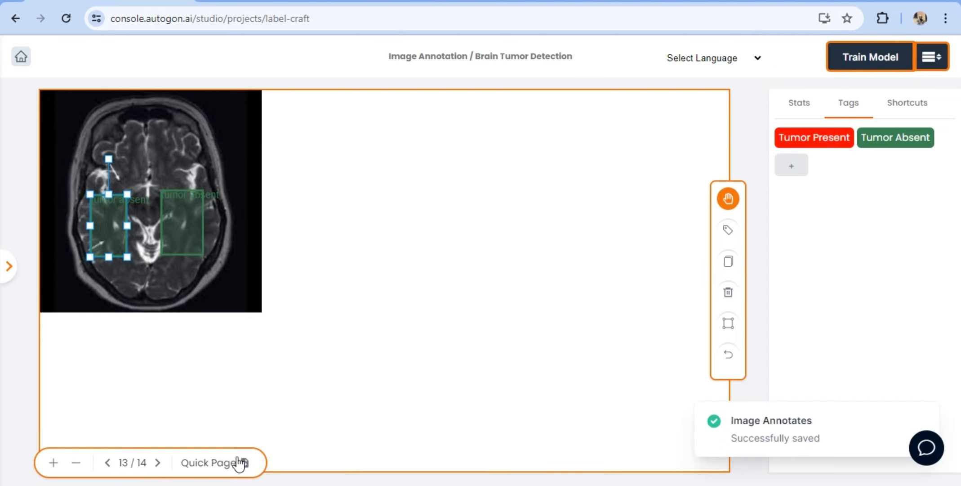
{"action": "left_click", "coordinate": [158, 463]}
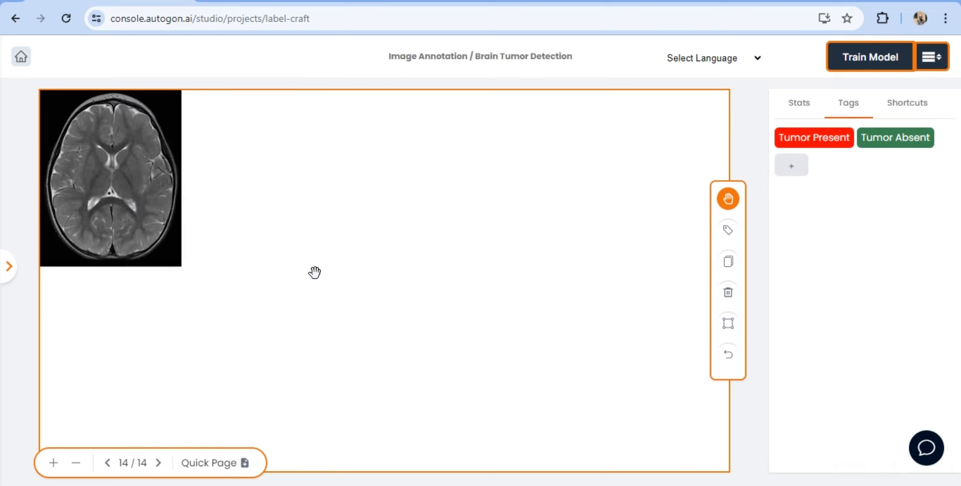
- Draw a bounding box over the centre-left area of the fourteenth brain scan
{"action": "left_click", "coordinate": [729, 322]}
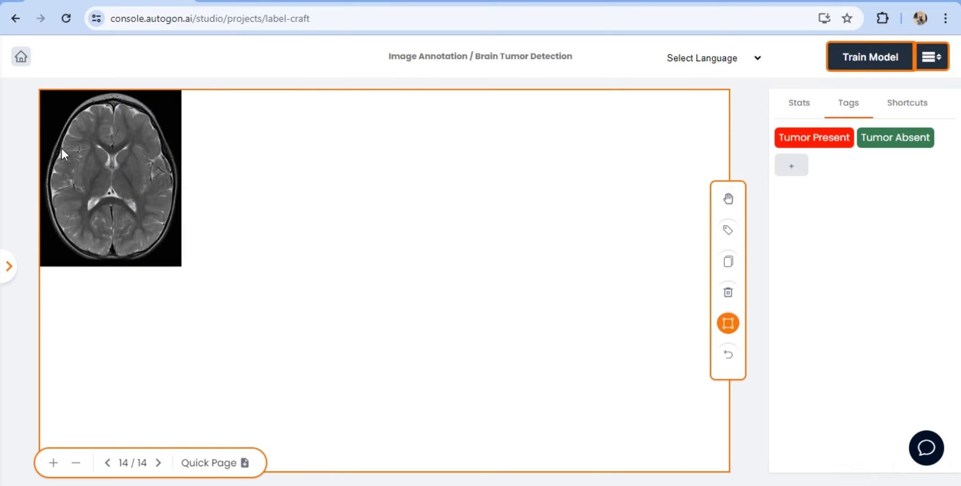
{"action": "left_click_drag", "start_coordinate": [69, 161], "coordinate": [127, 224]}
{"action": "left_click", "coordinate": [729, 198]}
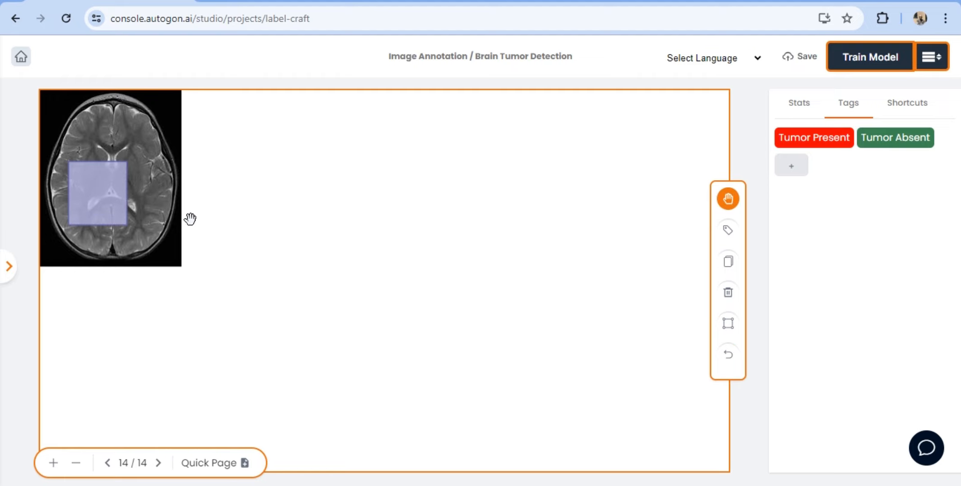
- Tag the fourteenth scan's bounding box as "tumor absent" and save the annotation
{"action": "left_click", "coordinate": [117, 203]}
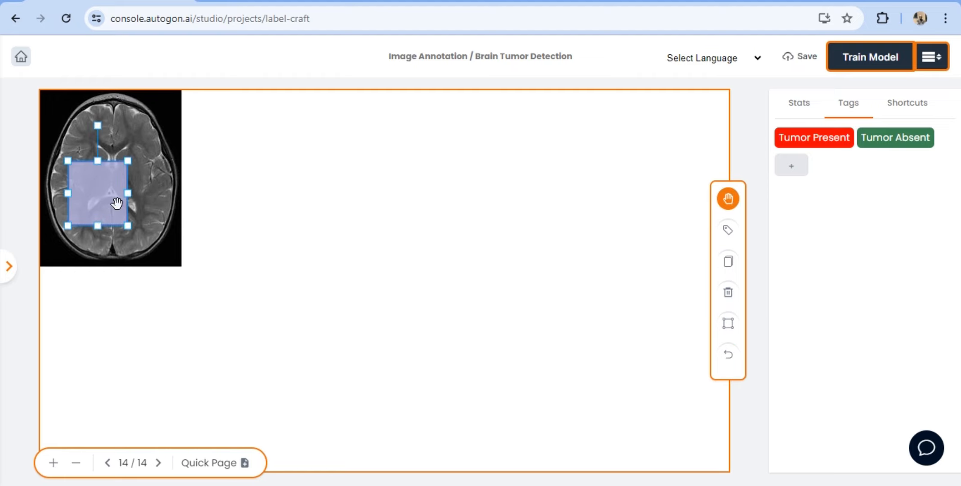
{"action": "left_click", "coordinate": [722, 236]}
{"action": "left_click", "coordinate": [462, 321]}
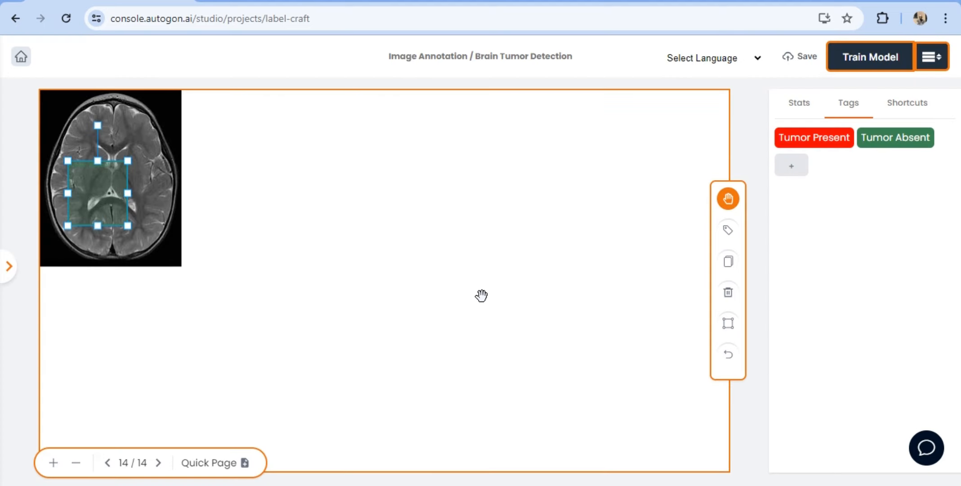
{"action": "left_click", "coordinate": [805, 54]}
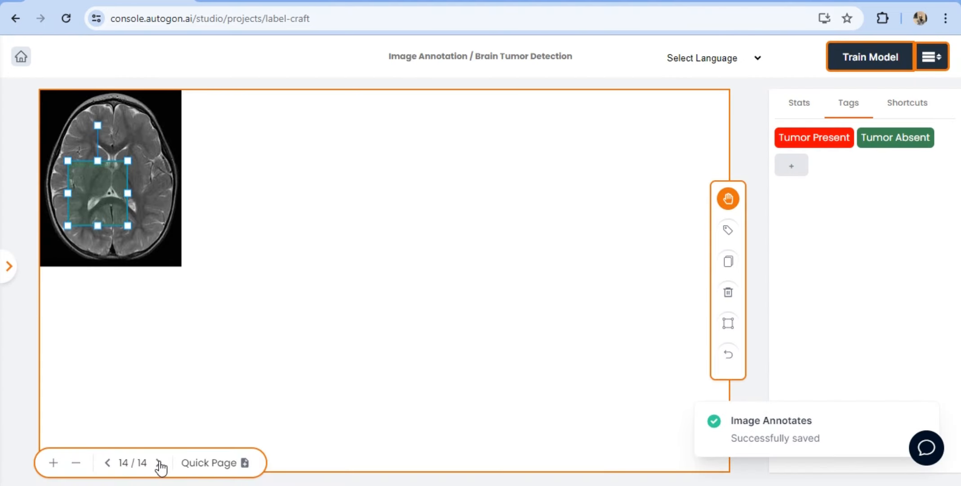
- Add a page for the fifteenth brain scan and draw a bounding box over the centre of the brain
{"action": "left_click", "coordinate": [246, 463]}
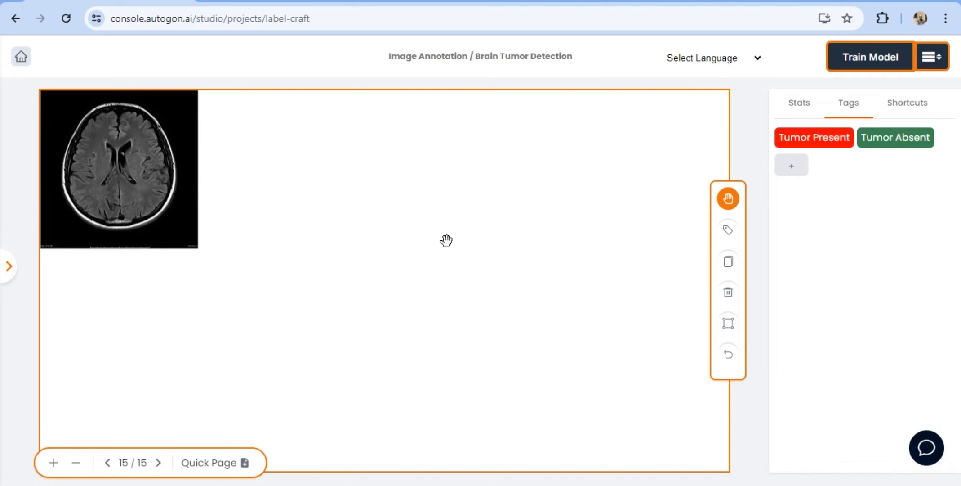
{"action": "left_click", "coordinate": [728, 323]}
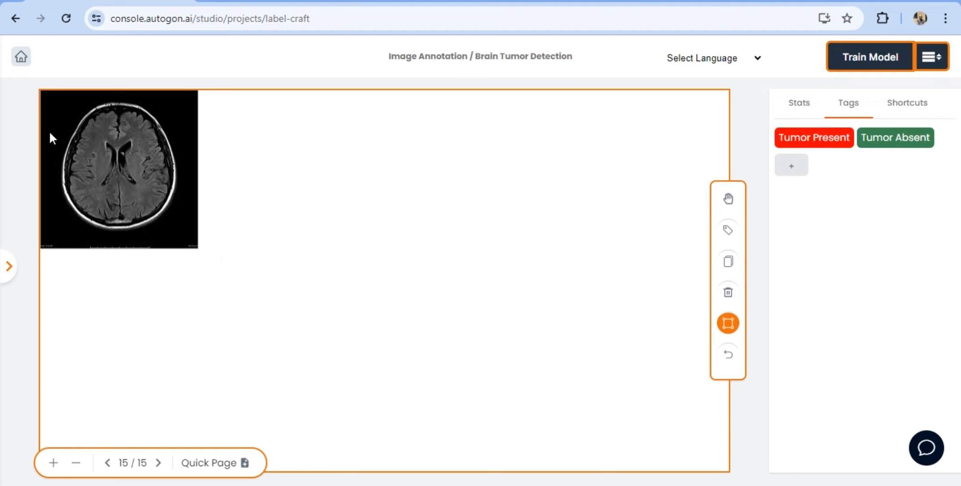
{"action": "left_click_drag", "start_coordinate": [108, 162], "coordinate": [141, 191]}
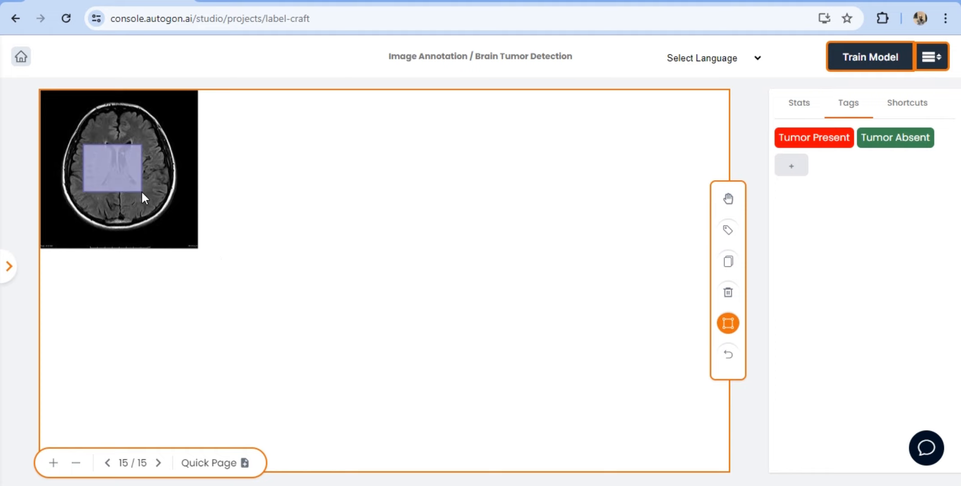
{"action": "left_click", "coordinate": [728, 199]}
- Tag the fifteenth scan's bounding box as "tumor absent" and save the annotation
{"action": "left_click", "coordinate": [114, 161]}
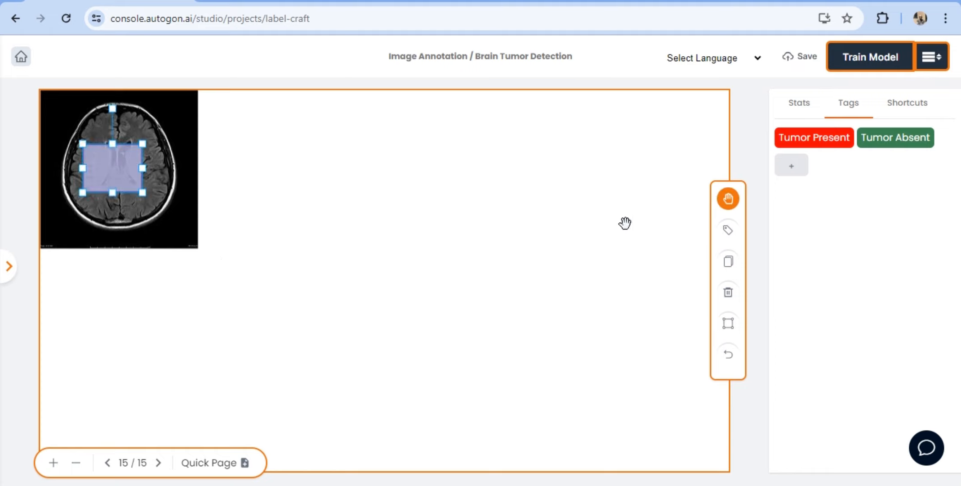
{"action": "left_click", "coordinate": [728, 230]}
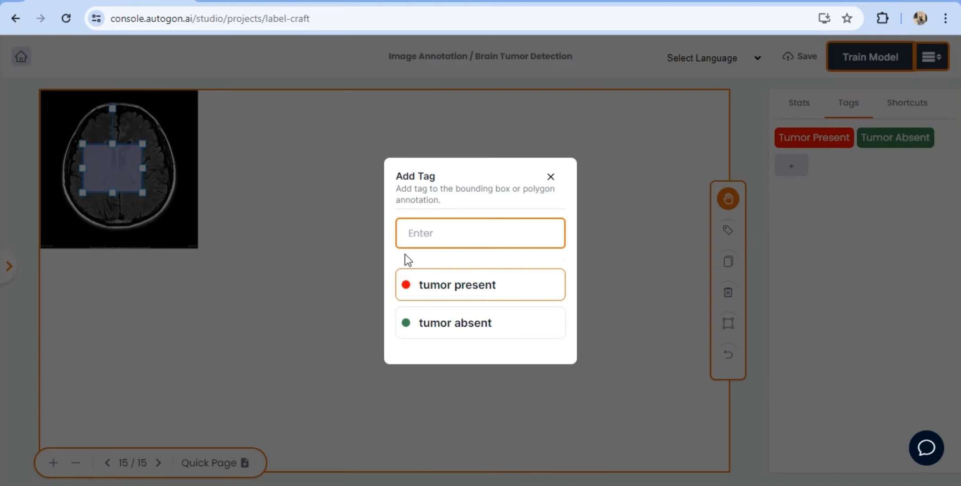
{"action": "left_click", "coordinate": [458, 320]}
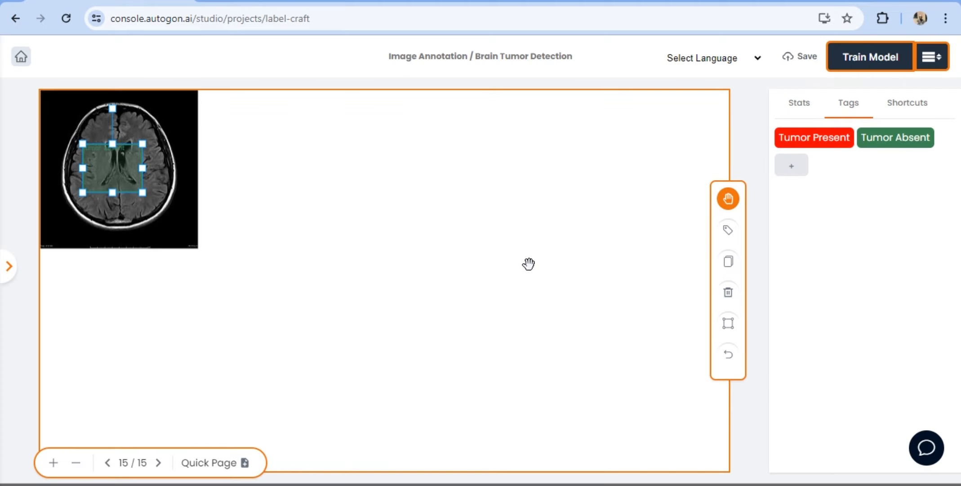
{"action": "left_click", "coordinate": [783, 57]}
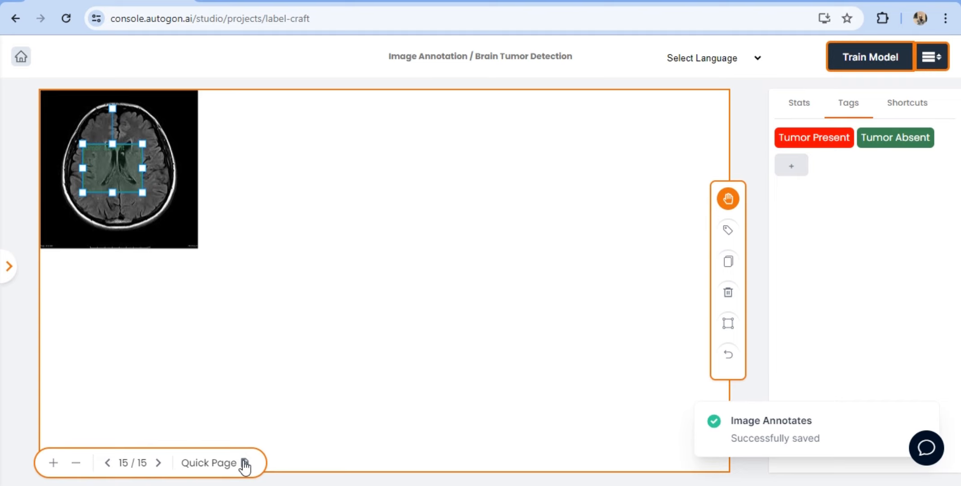
- Add a page for the sixteenth brain scan and draw a bounding box over the centre of the brain
{"action": "left_click", "coordinate": [244, 463]}
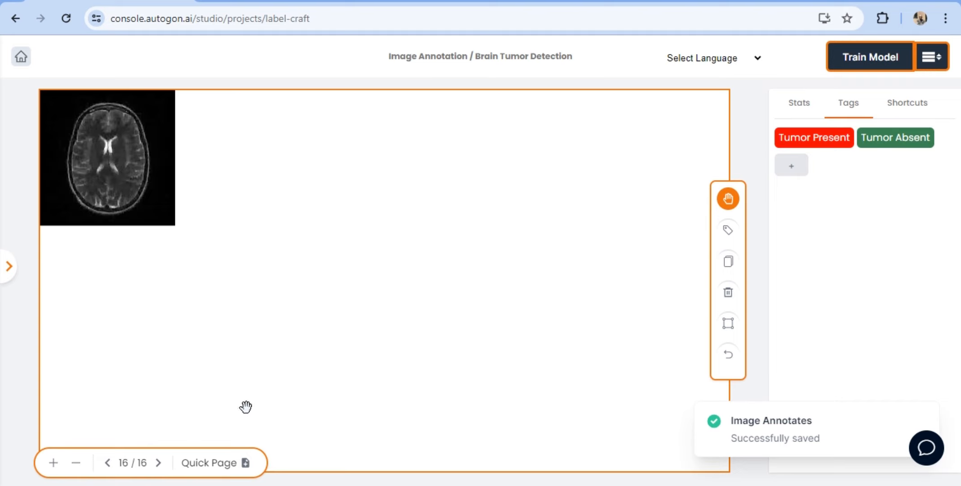
{"action": "double_click", "coordinate": [52, 462]}
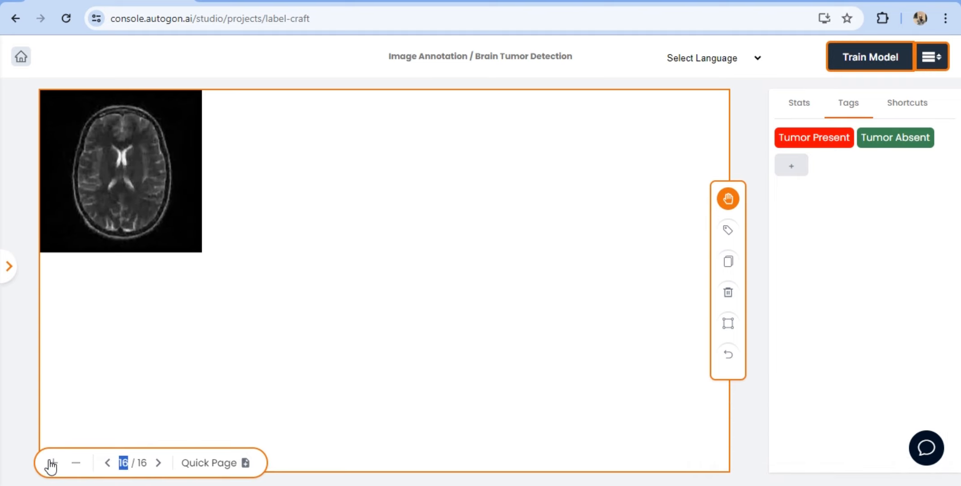
{"action": "left_click", "coordinate": [728, 324]}
{"action": "left_click_drag", "start_coordinate": [94, 151], "coordinate": [135, 196]}
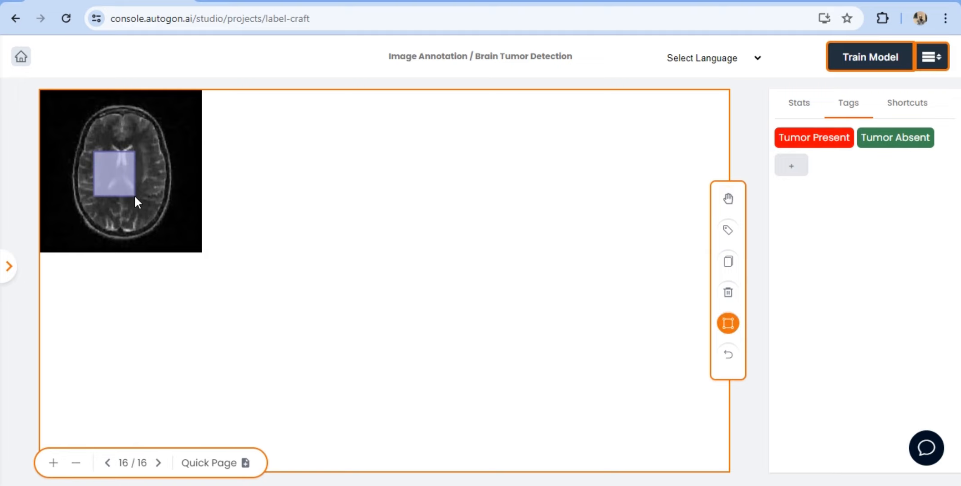
{"action": "left_click", "coordinate": [728, 199]}
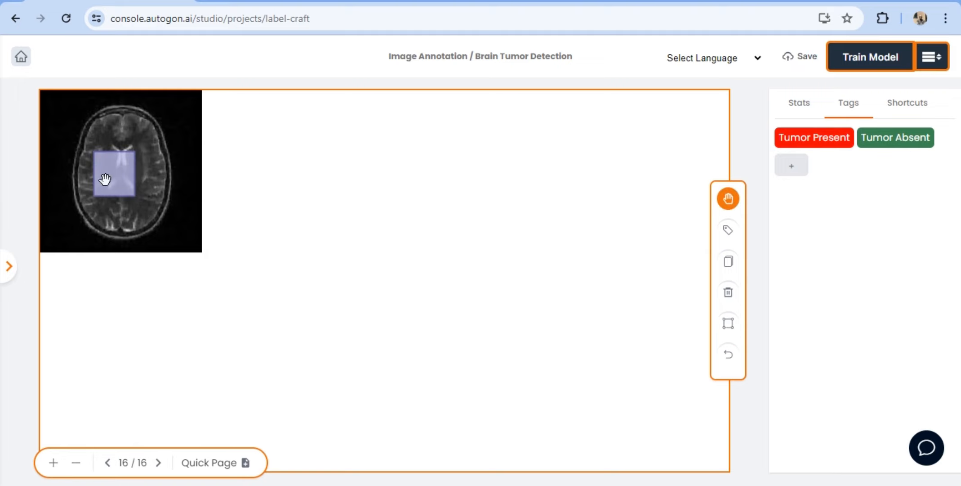
- Tag the sixteenth scan's bounding box as "tumor absent" and save the annotation
{"action": "left_click", "coordinate": [105, 179]}
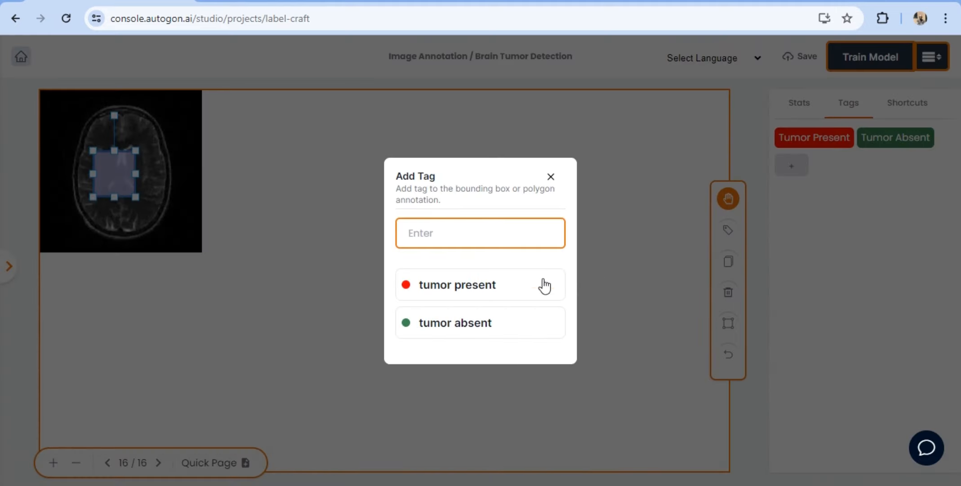
{"action": "left_click", "coordinate": [513, 321]}
{"action": "left_click", "coordinate": [794, 65]}
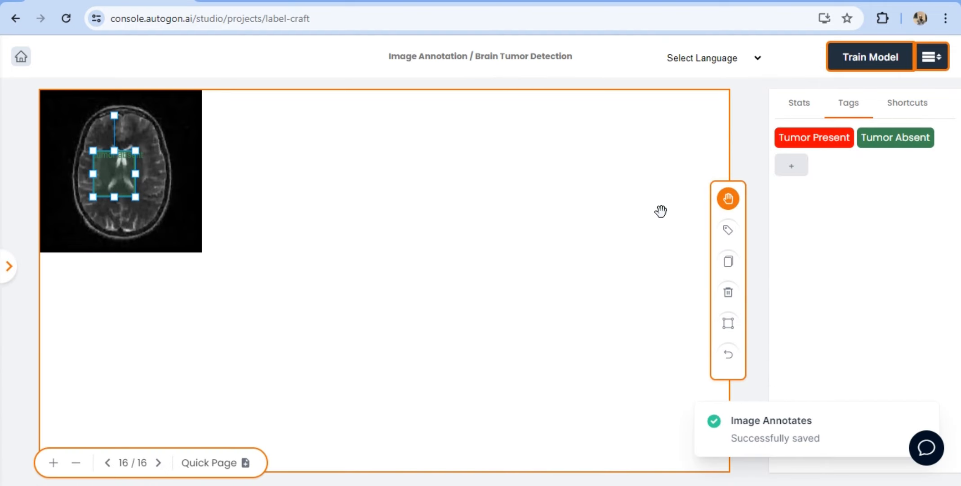
- Review the uploaded brain scans in the project's image gallery and close the gallery
{"action": "left_click", "coordinate": [9, 269]}
{"action": "scroll", "coordinate": [150, 268], "scroll_direction": "down", "scroll_amount": 3}
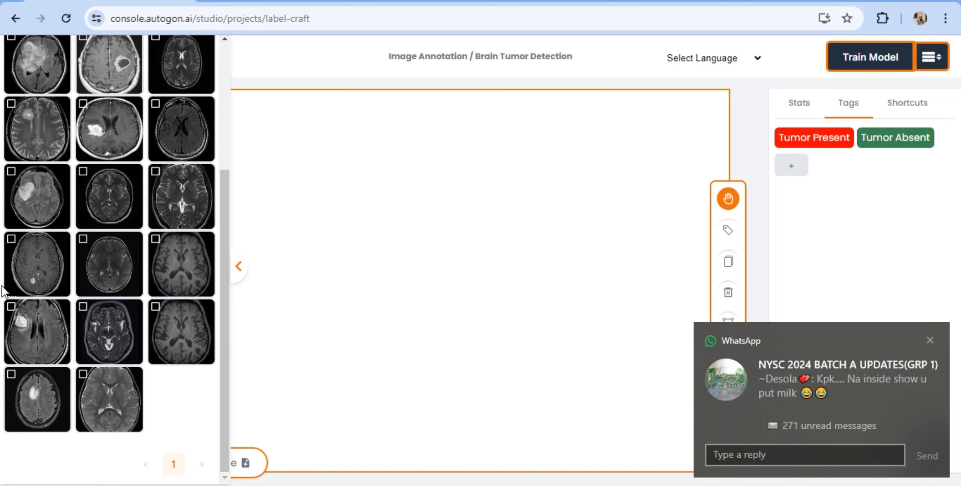
{"action": "left_click", "coordinate": [930, 341]}
{"action": "left_click", "coordinate": [236, 279]}
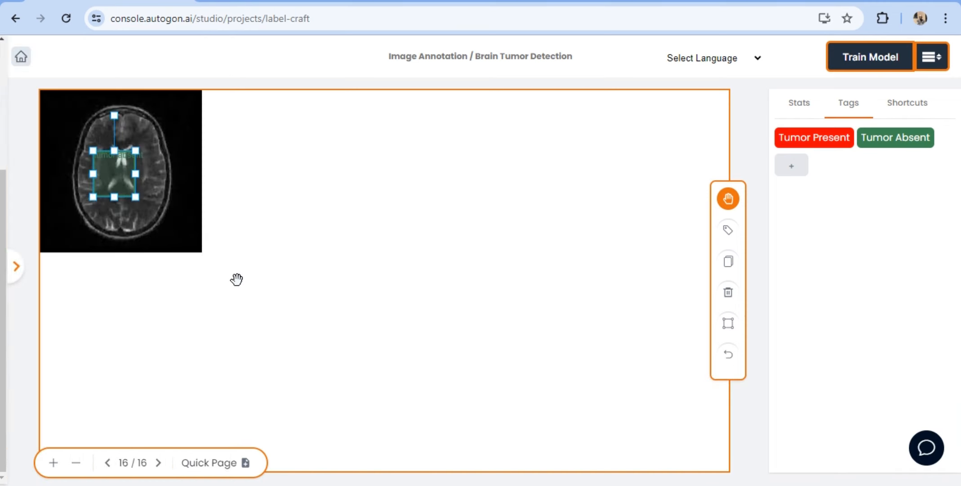
- Add a page for the seventeenth brain scan and draw a bounding box over the left half of the brain
{"action": "left_click", "coordinate": [245, 463]}
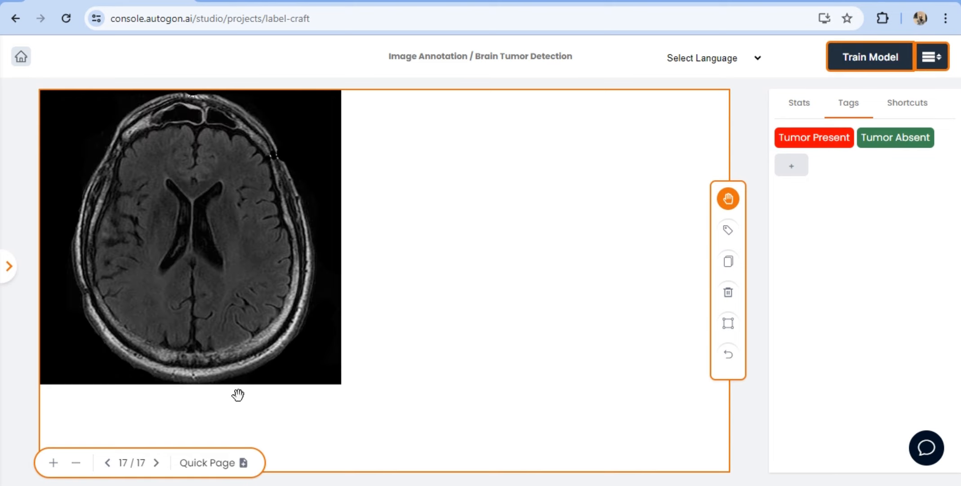
{"action": "left_click", "coordinate": [728, 323]}
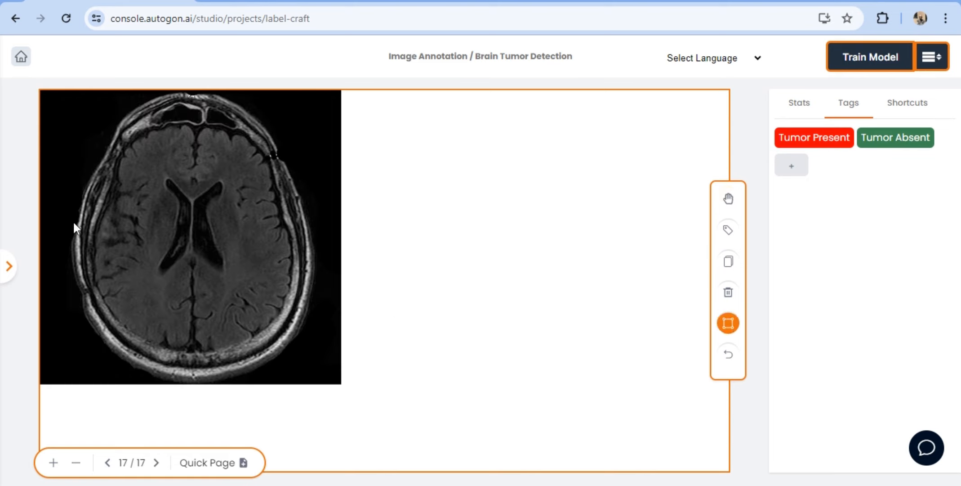
{"action": "left_click_drag", "start_coordinate": [131, 199], "coordinate": [179, 274]}
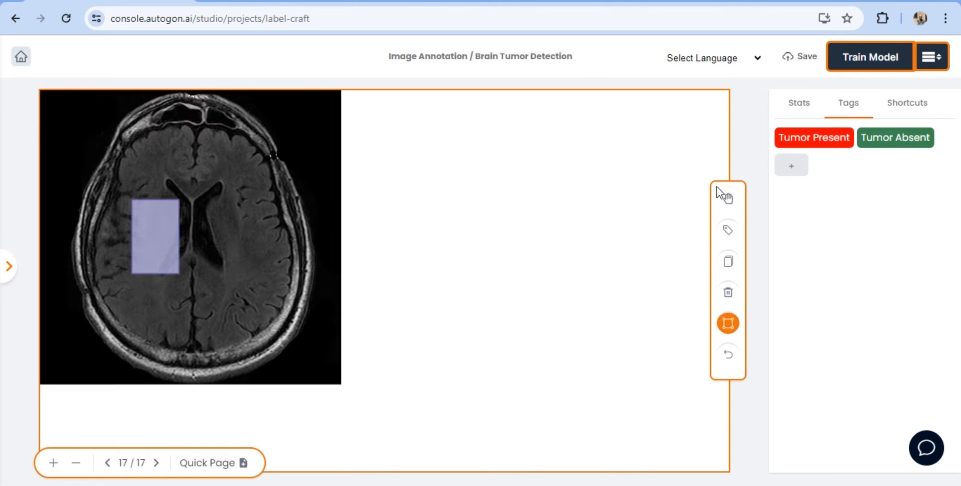
{"action": "left_click", "coordinate": [728, 200]}
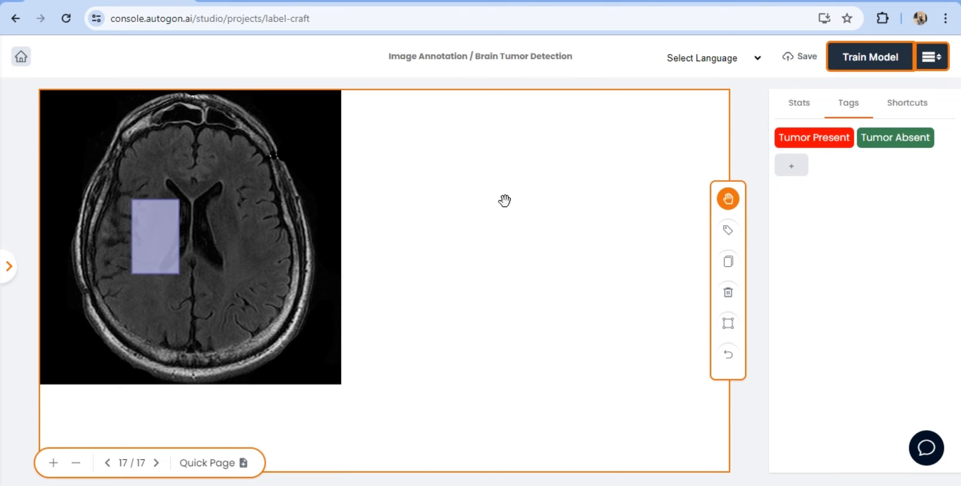
- Tag the bounding box on the seventeenth scan's left half as "tumor absent" and save the annotation
{"action": "left_click", "coordinate": [157, 247]}
{"action": "left_click", "coordinate": [728, 229]}
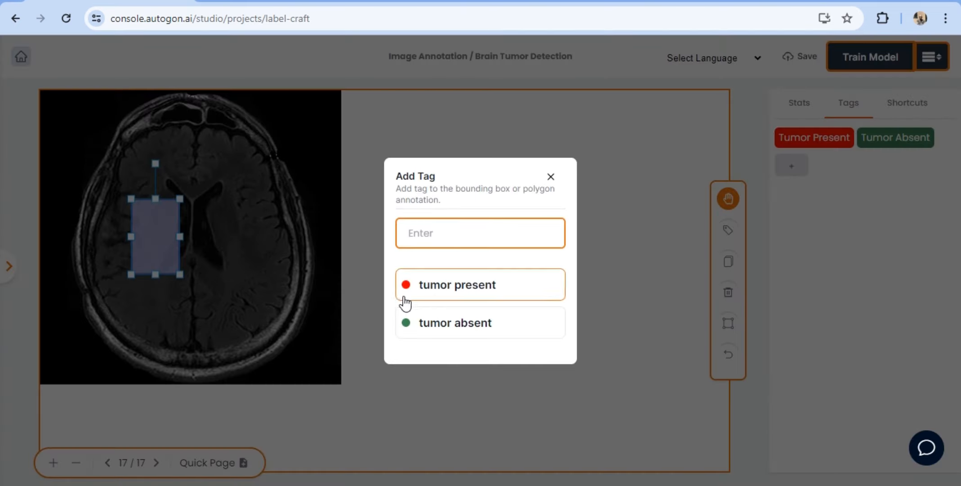
{"action": "left_click", "coordinate": [474, 324]}
{"action": "left_click", "coordinate": [797, 57]}
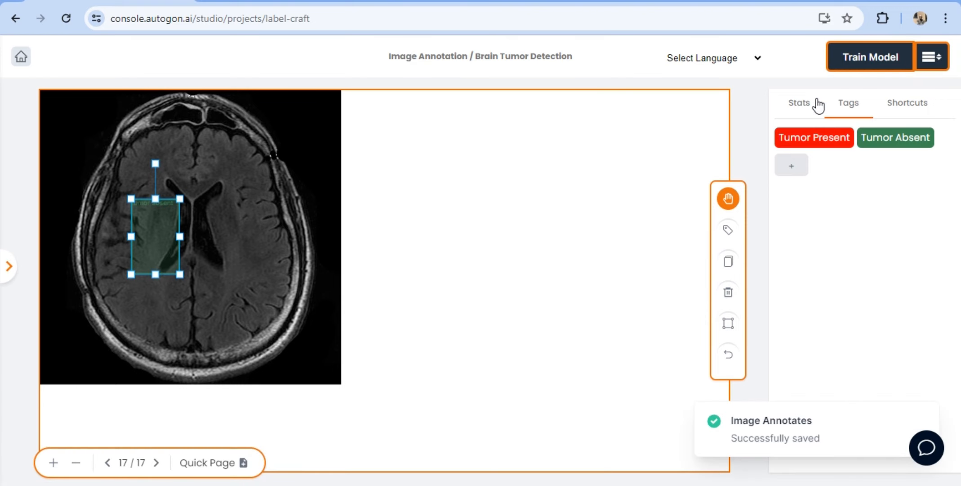
- Show the project's annotation statistics and draw a second bounding box over the right half of the seventeenth scan
{"action": "left_click", "coordinate": [817, 103]}
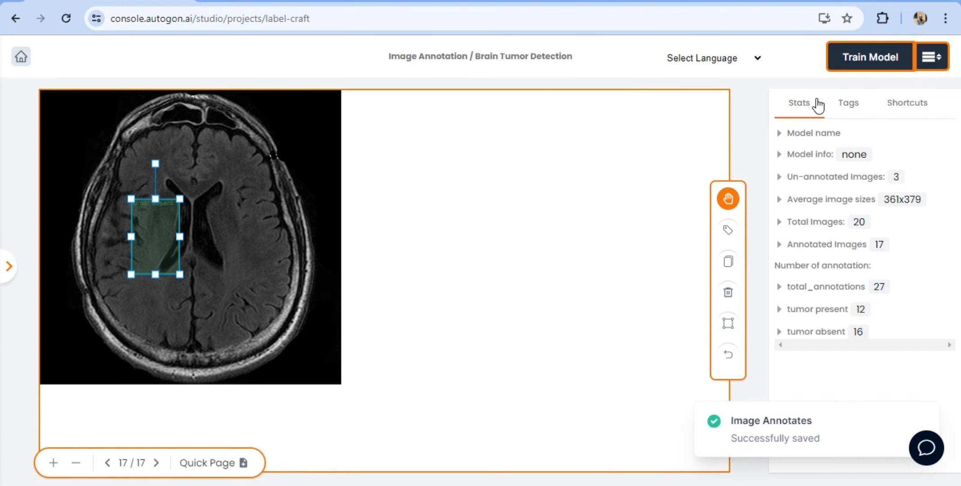
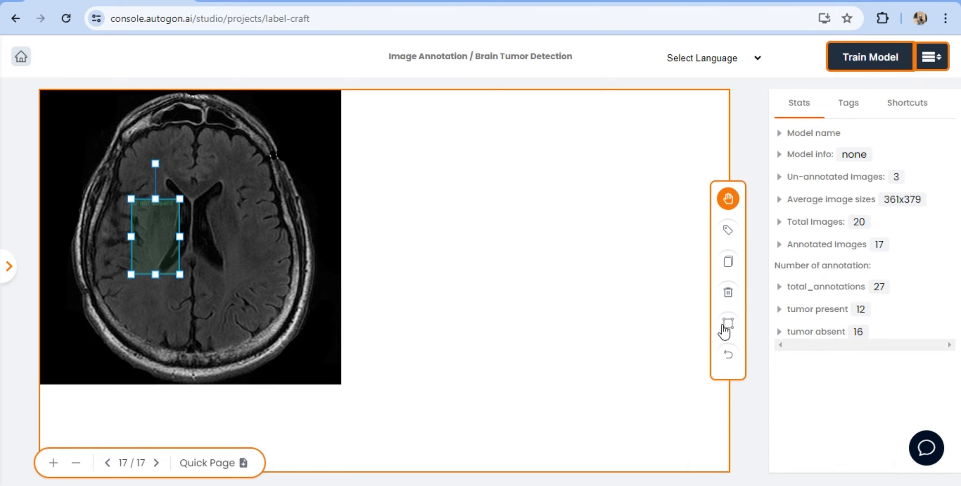
{"action": "left_click", "coordinate": [726, 326]}
{"action": "left_click_drag", "start_coordinate": [224, 216], "coordinate": [278, 298]}
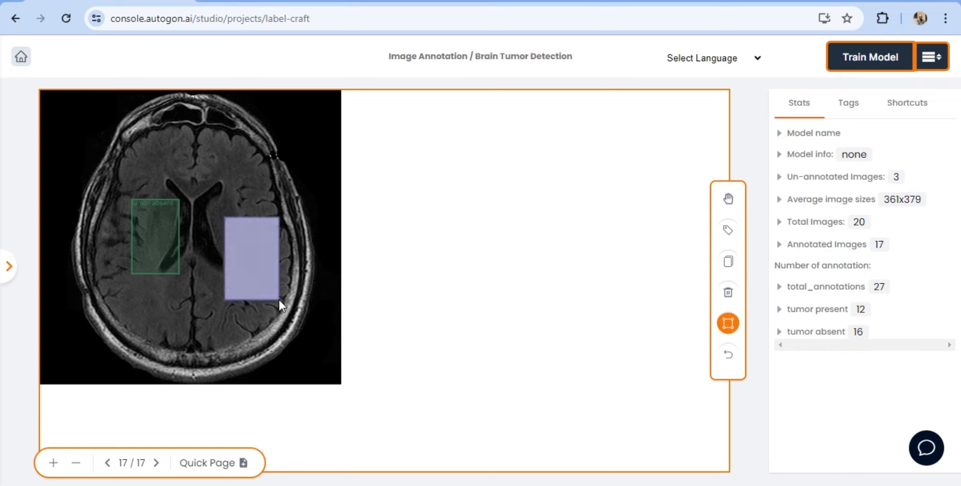
{"action": "left_click", "coordinate": [727, 203]}
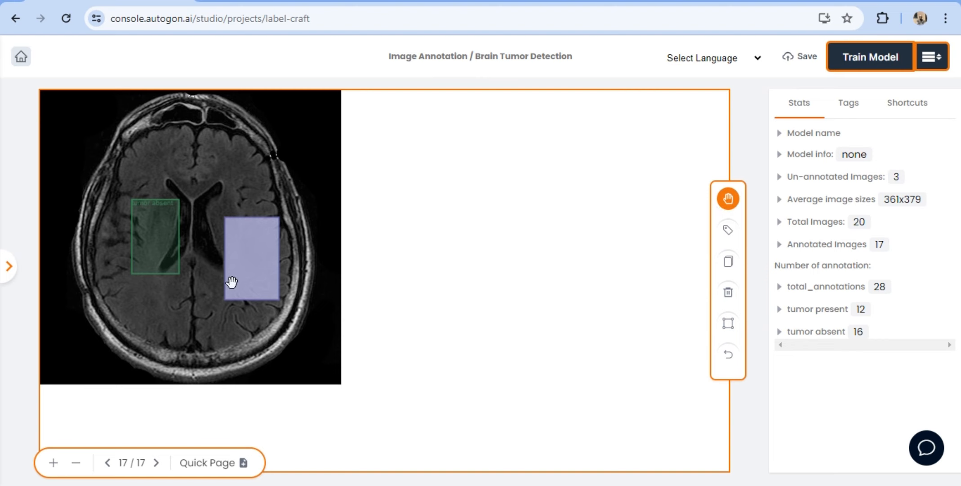
- Tag the second bounding box, on the seventeenth scan's right half, as "tumor absent" and save the annotations
{"action": "left_click", "coordinate": [231, 280]}
{"action": "left_click", "coordinate": [726, 232]}
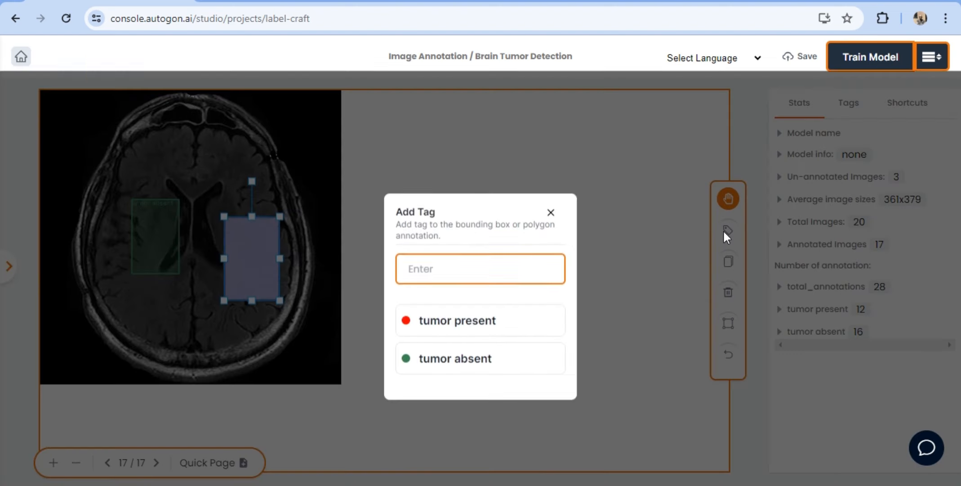
{"action": "left_click", "coordinate": [452, 324]}
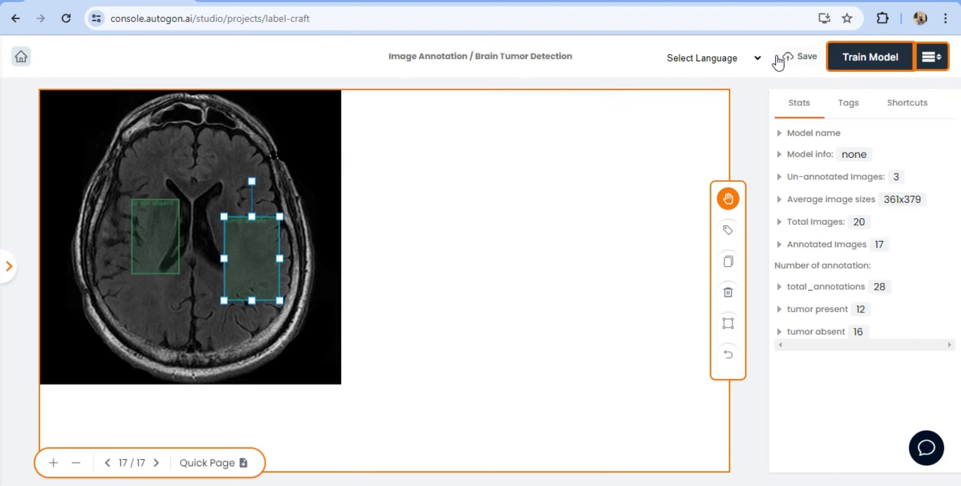
{"action": "left_click", "coordinate": [778, 62]}
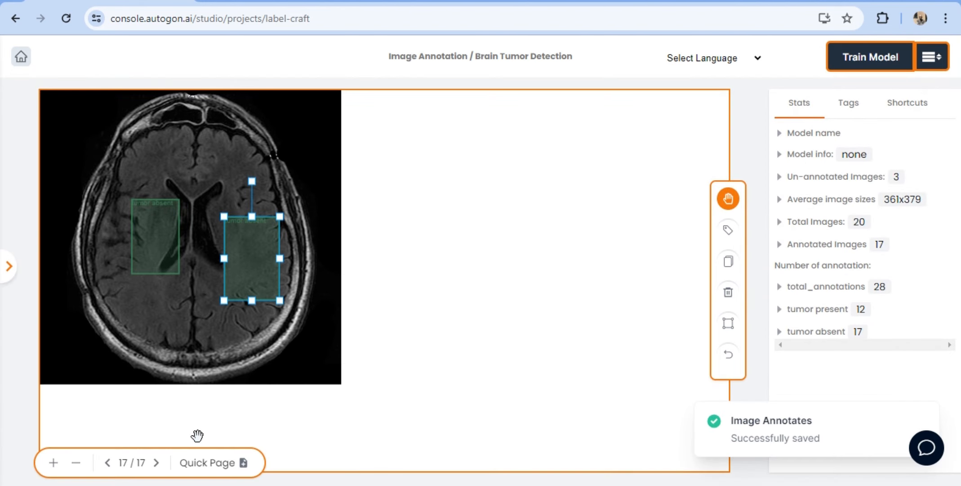
- Add a page for the eighteenth brain scan and draw a bounding box over the brain's lower central area
{"action": "left_click", "coordinate": [243, 464]}
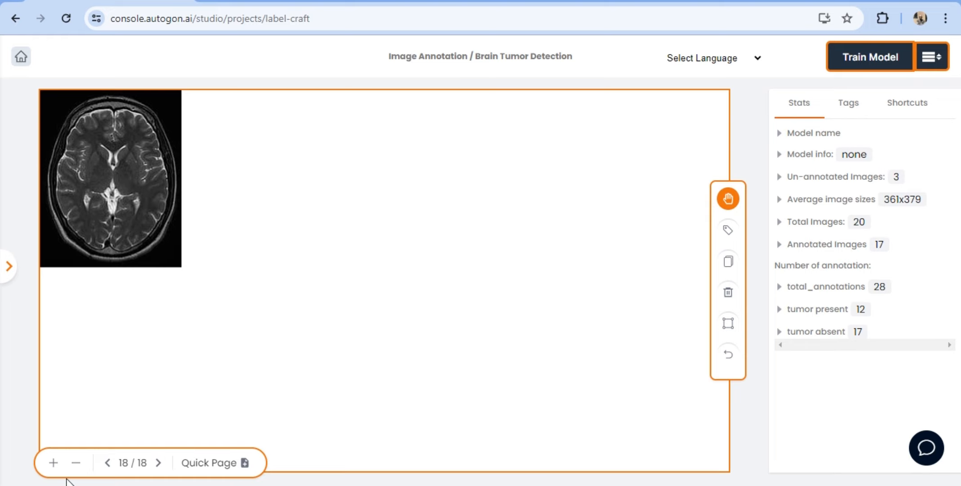
{"action": "left_click", "coordinate": [53, 462]}
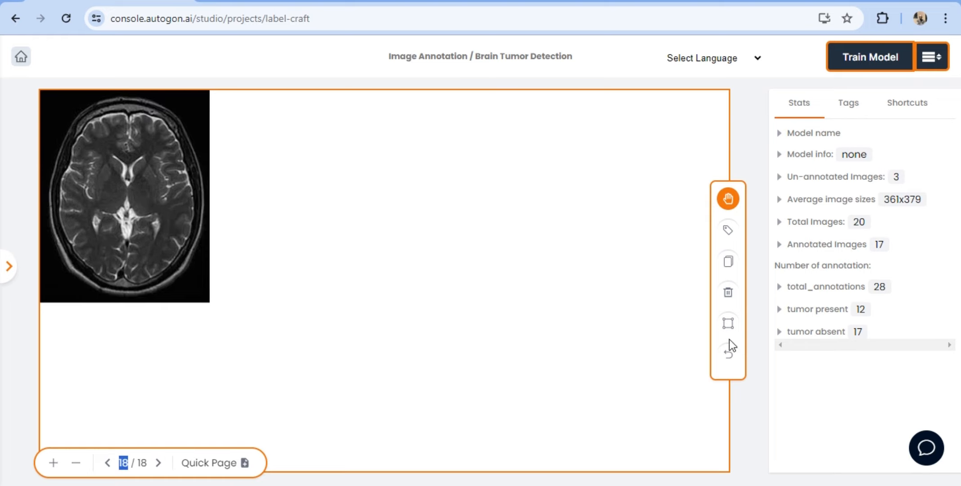
{"action": "left_click", "coordinate": [729, 323]}
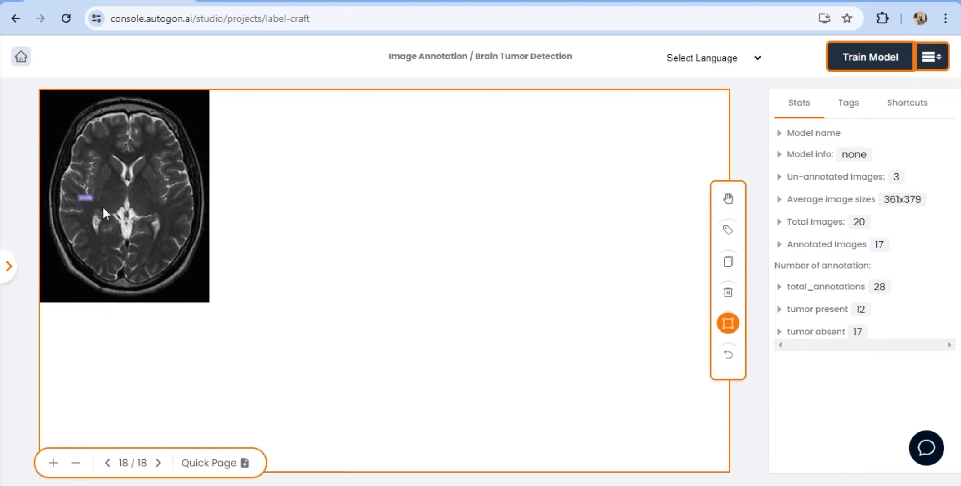
{"action": "left_click_drag", "start_coordinate": [103, 206], "coordinate": [149, 255]}
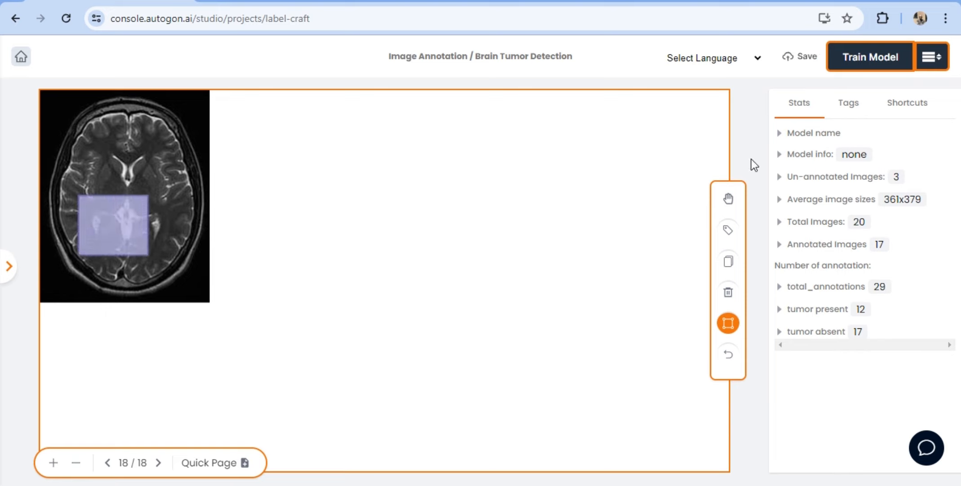
- Tag the bounding box on the eighteenth scan as "tumor absent" and save the annotation
{"action": "left_click", "coordinate": [728, 198]}
{"action": "left_click", "coordinate": [134, 206]}
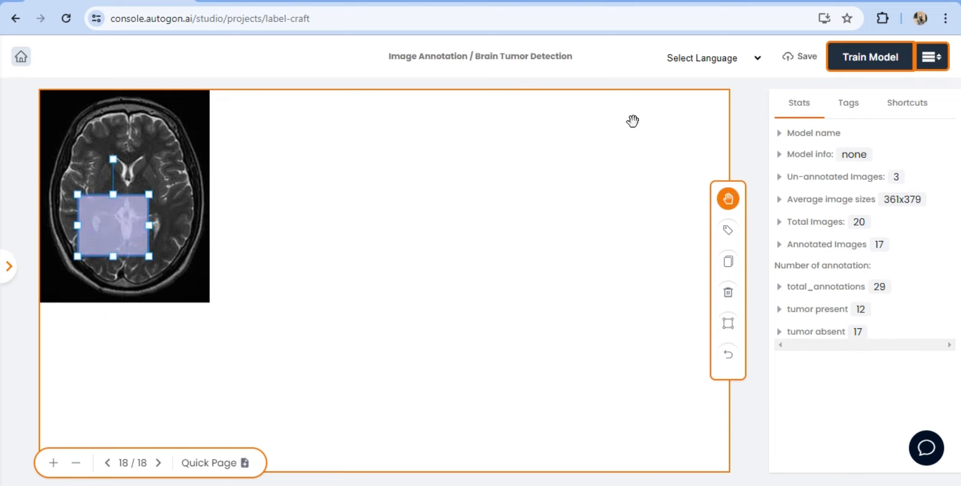
{"action": "left_click", "coordinate": [729, 230]}
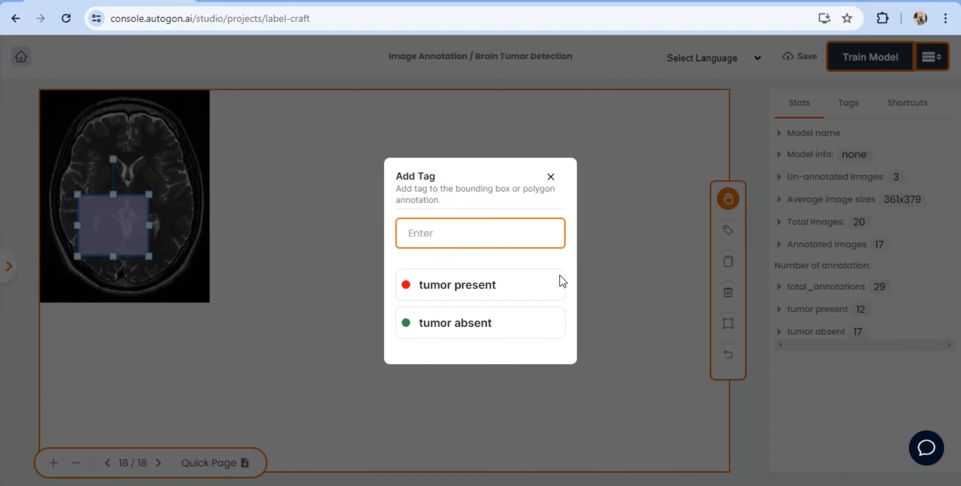
{"action": "left_click", "coordinate": [463, 331]}
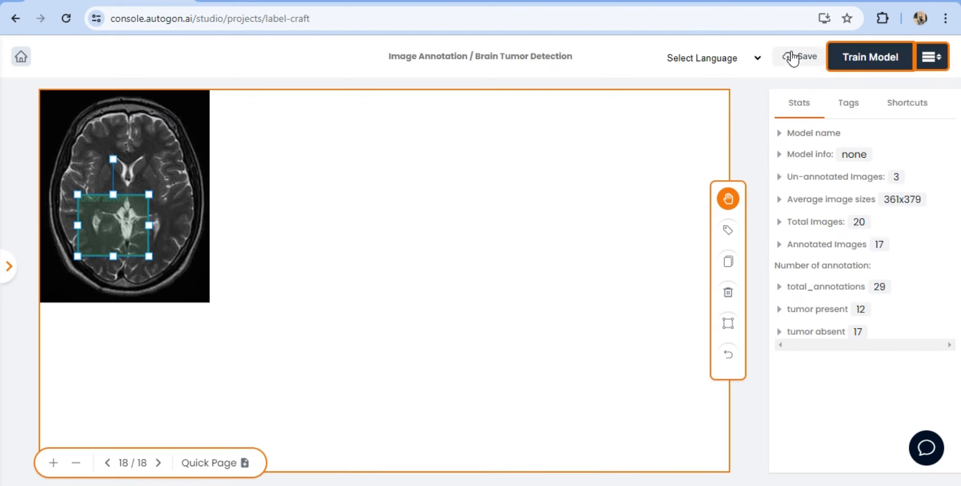
{"action": "left_click", "coordinate": [796, 57]}
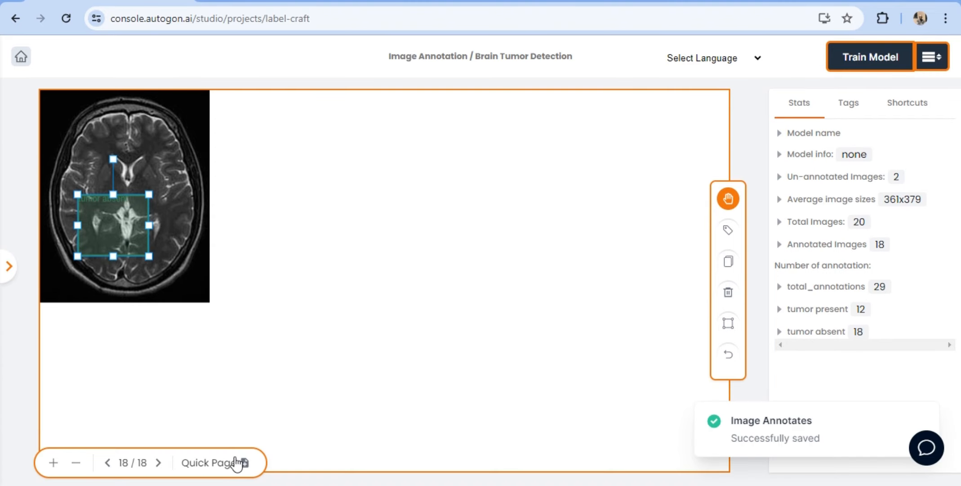
- Add a page for the nineteenth brain scan and draw a bounding box over the centre of the brain
{"action": "left_click", "coordinate": [246, 463]}
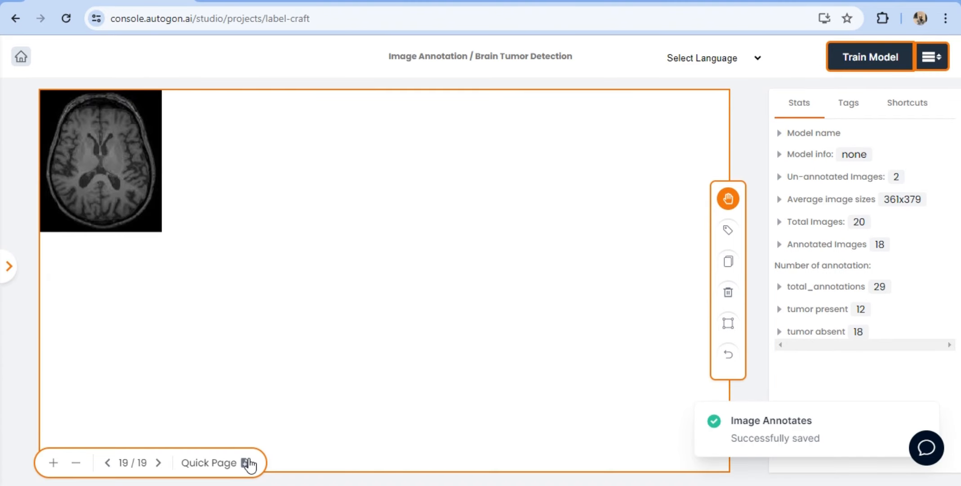
{"action": "left_click", "coordinate": [54, 463]}
{"action": "left_click", "coordinate": [731, 327]}
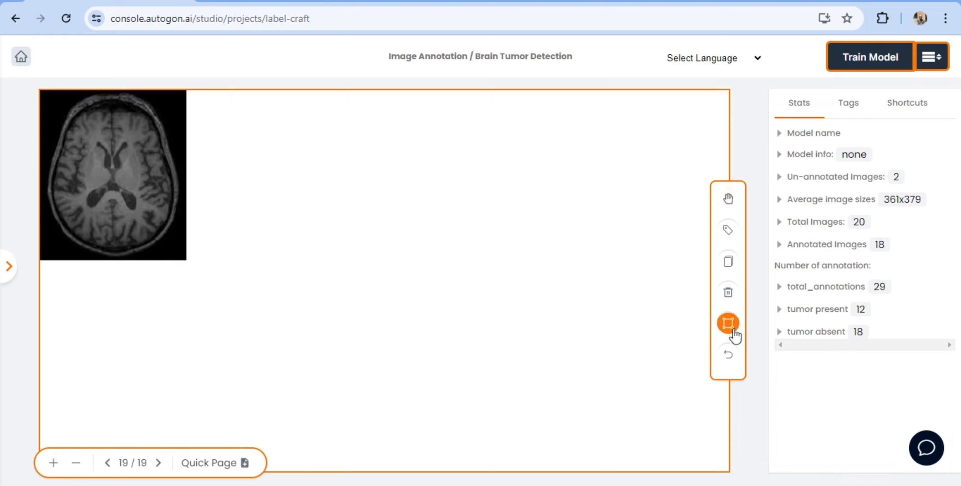
{"action": "left_click_drag", "start_coordinate": [84, 150], "coordinate": [150, 205]}
- Tag the bounding box on the nineteenth scan as "tumor absent" and save the annotation
{"action": "left_click", "coordinate": [729, 199]}
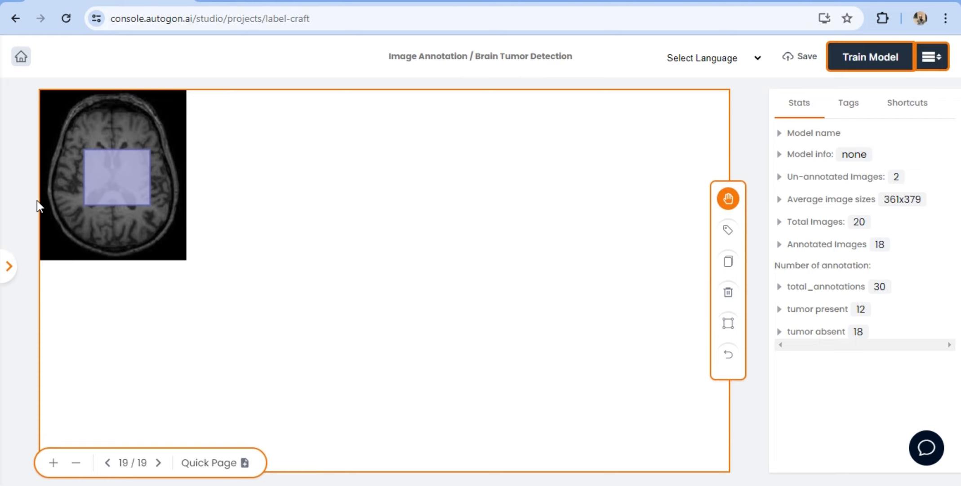
{"action": "left_click", "coordinate": [111, 171]}
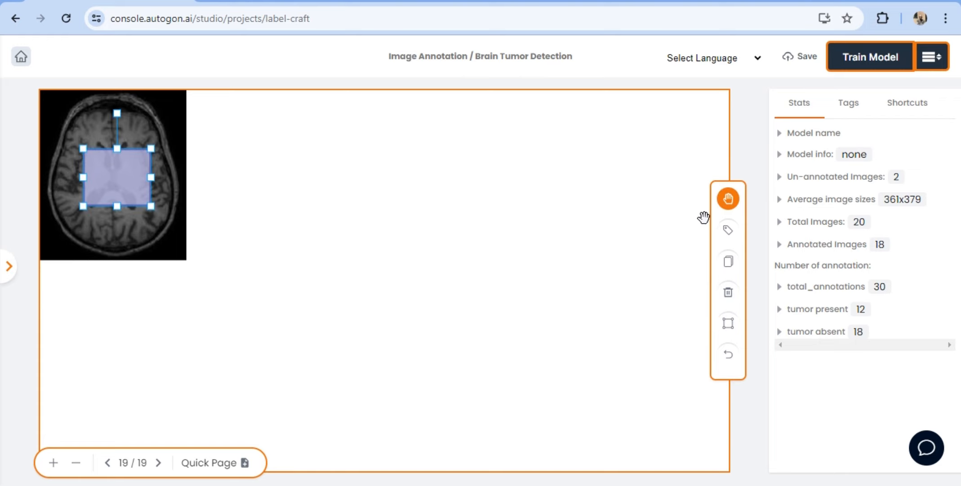
{"action": "left_click", "coordinate": [728, 230]}
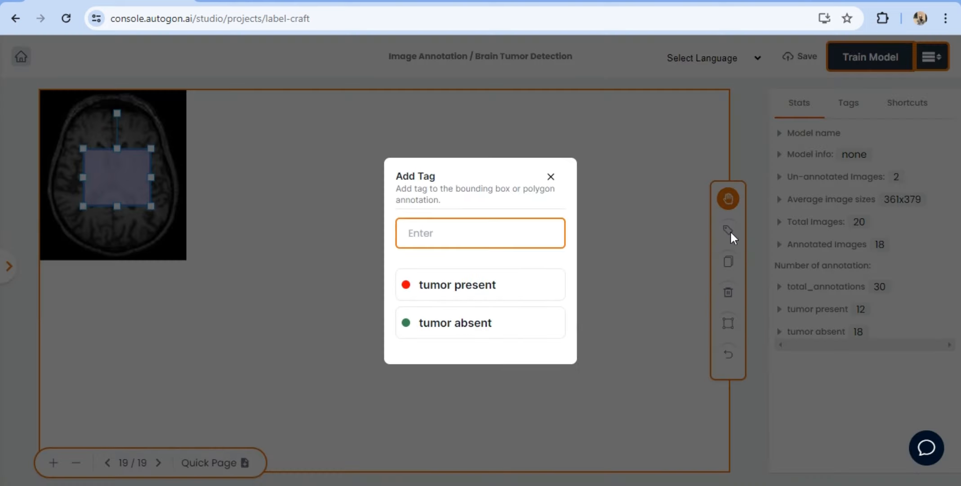
{"action": "left_click", "coordinate": [443, 326]}
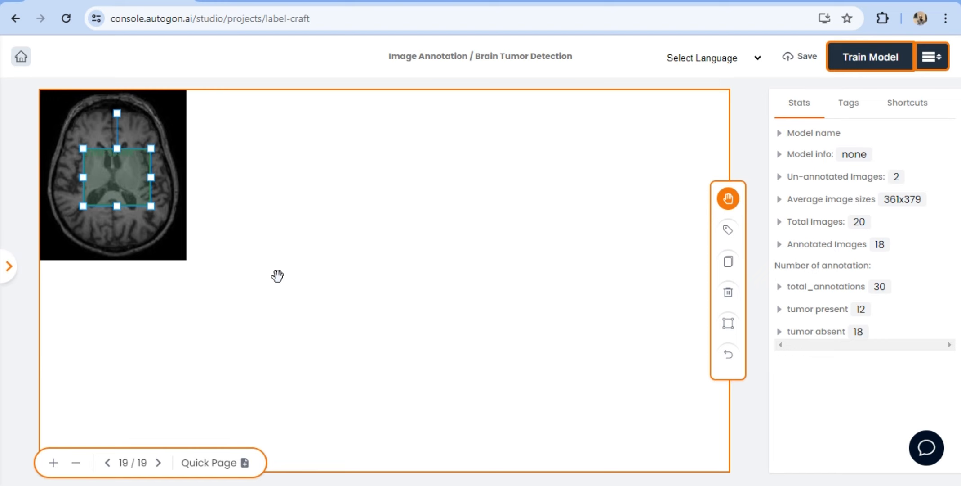
{"action": "left_click", "coordinate": [804, 56]}
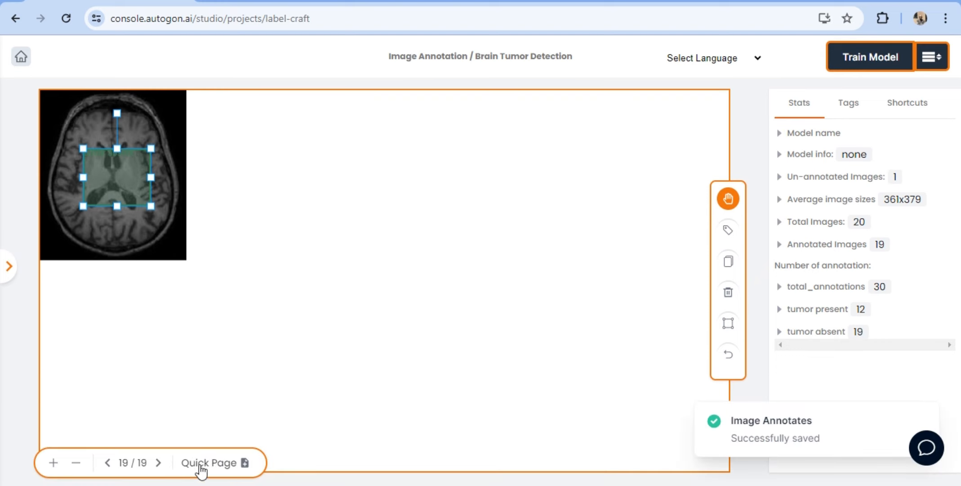
- Add a page for the twentieth brain scan and draw a bounding box over the centre of the brain
{"action": "left_click", "coordinate": [245, 463]}
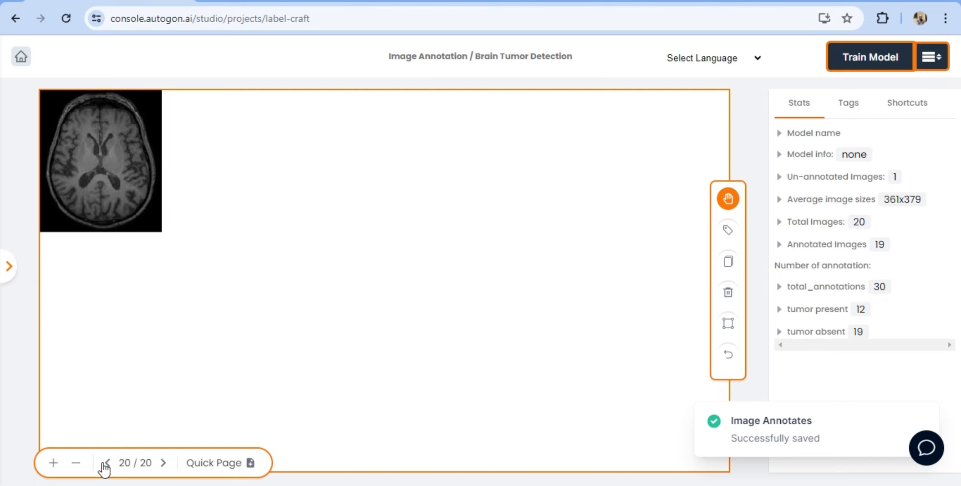
{"action": "double_click", "coordinate": [55, 463]}
{"action": "left_click", "coordinate": [727, 322]}
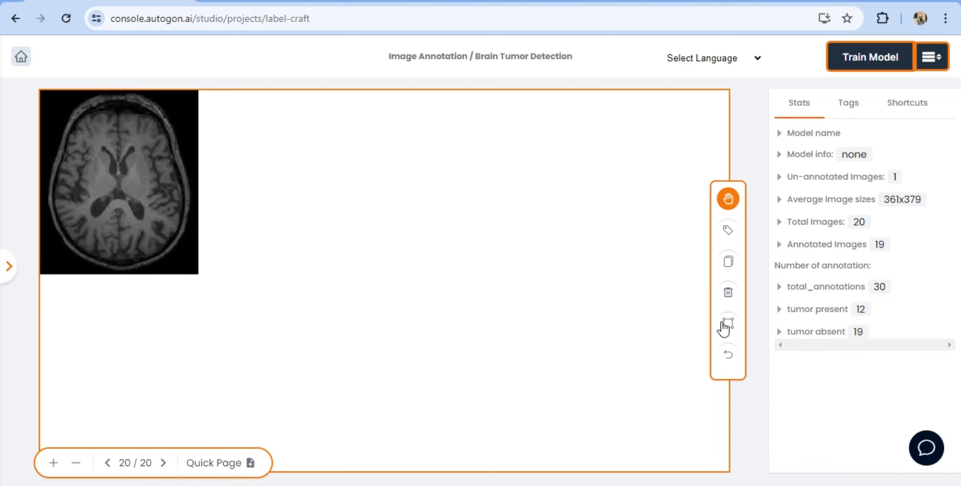
{"action": "left_click_drag", "start_coordinate": [76, 158], "coordinate": [144, 213]}
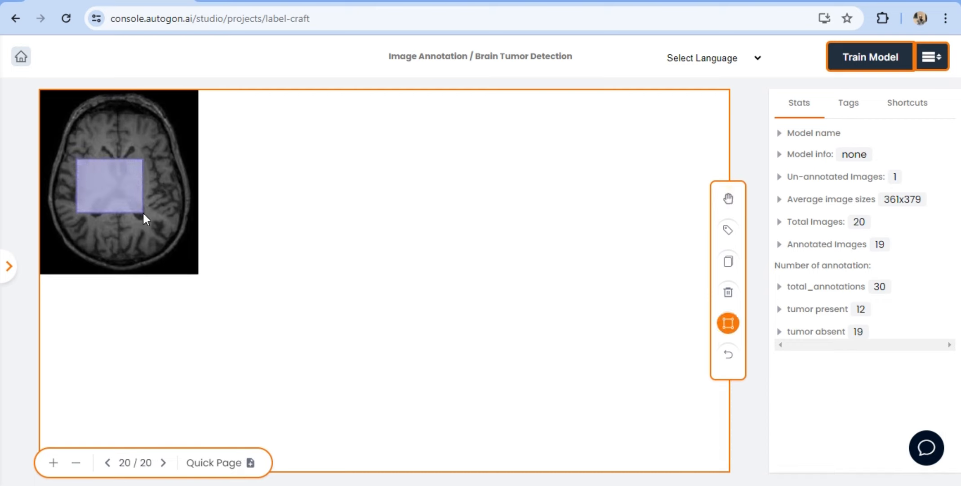
- Tag the bounding box on the twentieth scan as "tumor absent" and save the annotation
{"action": "left_click", "coordinate": [729, 198]}
{"action": "left_click", "coordinate": [126, 196]}
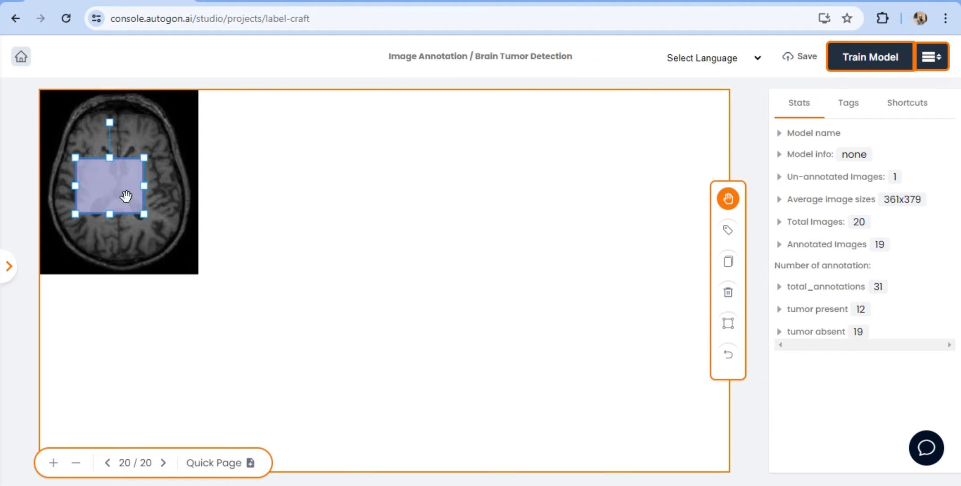
{"action": "left_click", "coordinate": [726, 231]}
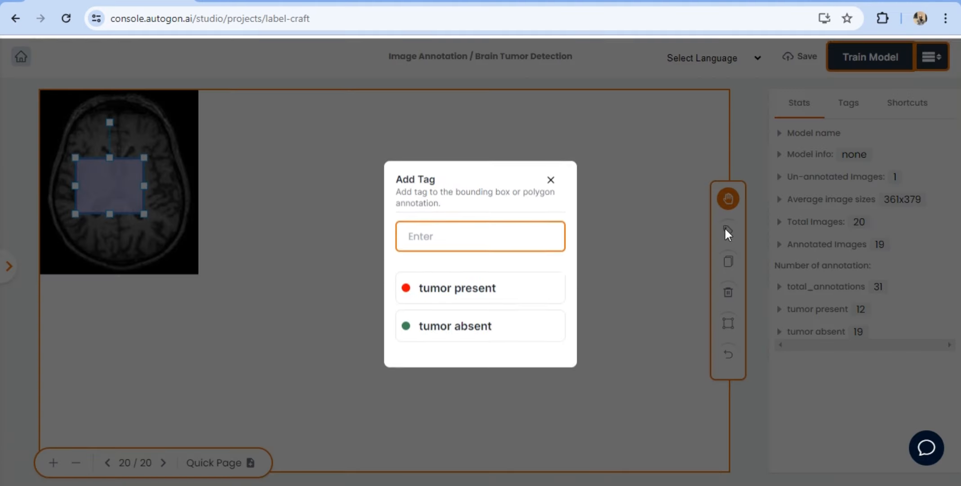
{"action": "left_click", "coordinate": [488, 331]}
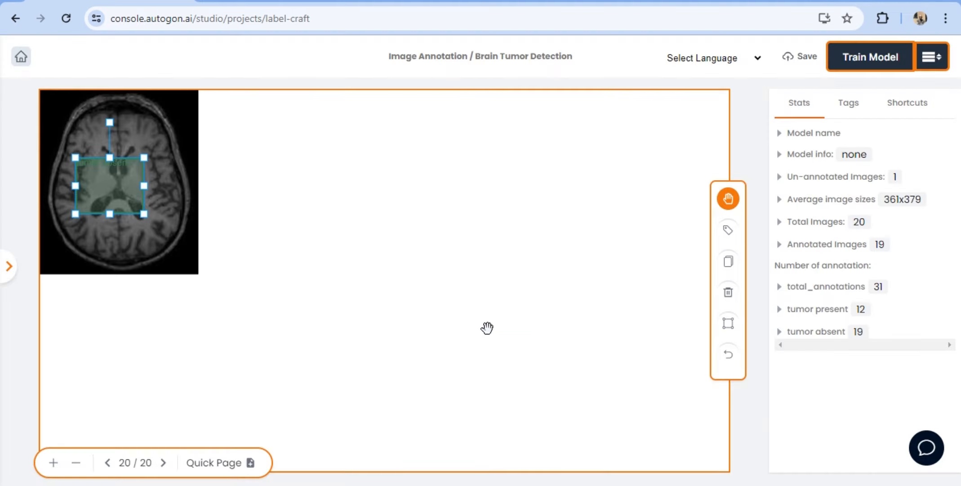
{"action": "left_click", "coordinate": [804, 57]}
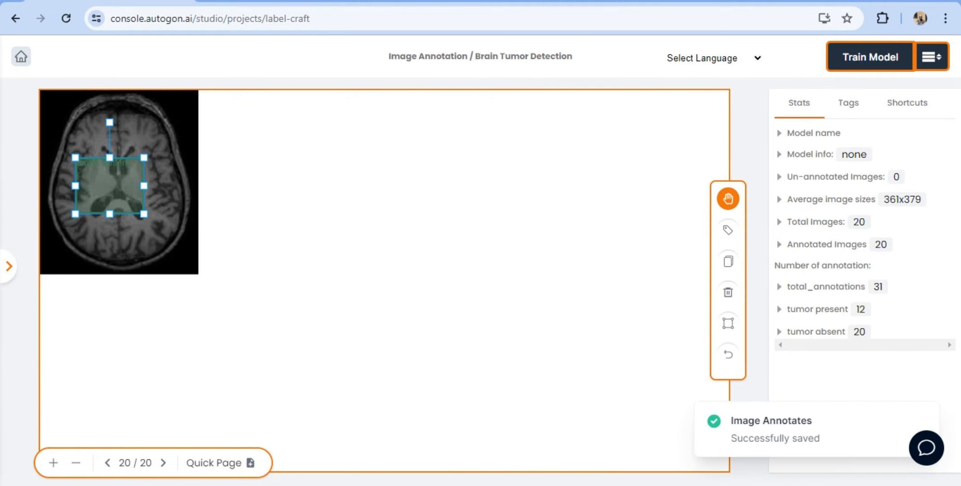
- Start a new image upload, browse to the "yes" folder of brain_tumor_dataset, and dismiss the e-mail notification
{"action": "left_click", "coordinate": [9, 266]}
{"action": "scroll", "coordinate": [182, 394], "scroll_direction": "up", "scroll_amount": 4}
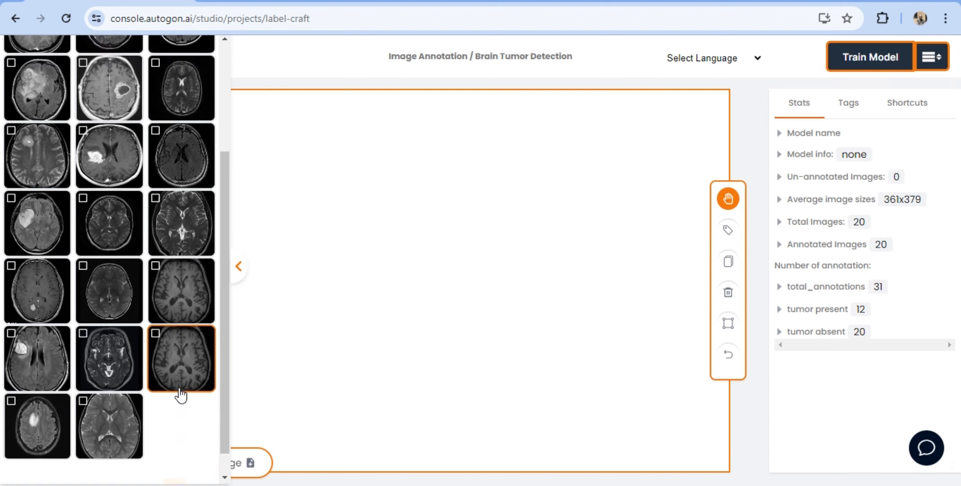
{"action": "left_click", "coordinate": [51, 66]}
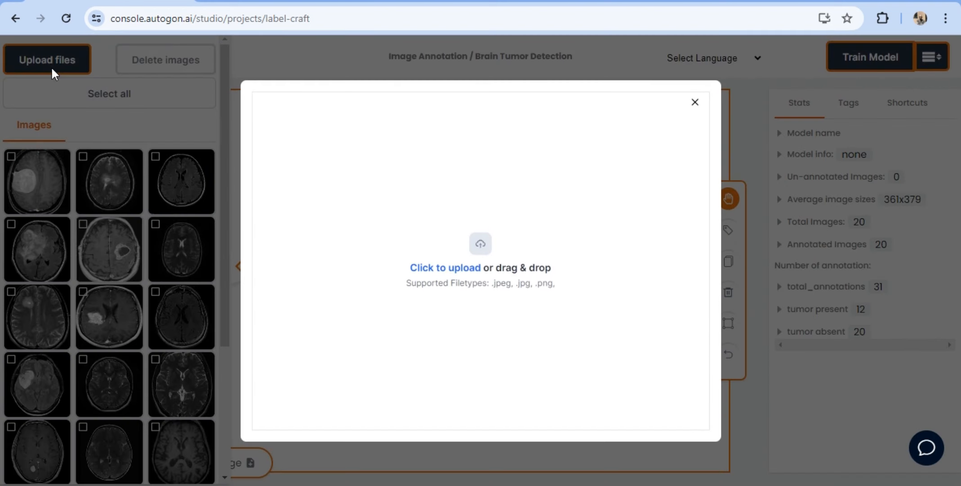
{"action": "left_click", "coordinate": [463, 272]}
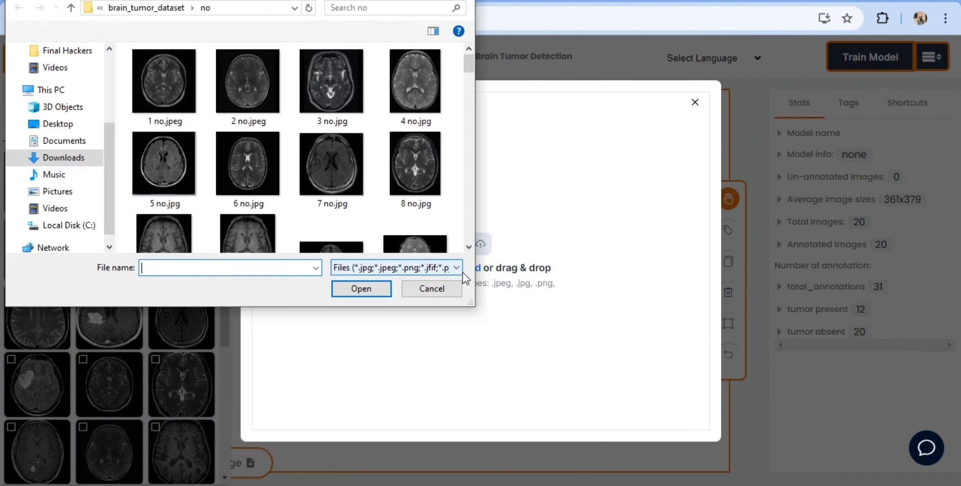
{"action": "left_click", "coordinate": [149, 8]}
{"action": "left_click", "coordinate": [149, 85]}
{"action": "double_click", "coordinate": [149, 85]}
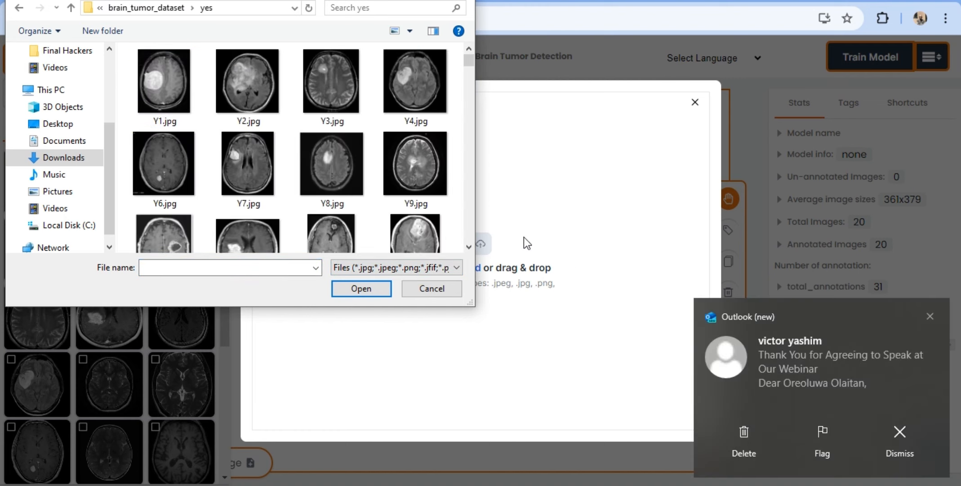
{"action": "left_click", "coordinate": [888, 437]}
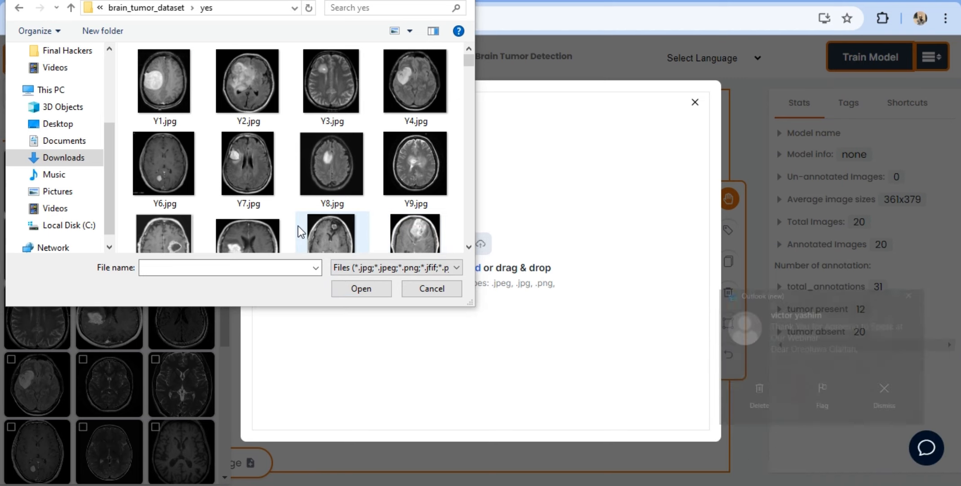
- Select the scans Y42.jpg, Y45.JPG, Y46.jpg, Y47.JPG, Y49.JPG and Y50.JPG and upload them to the project
{"action": "scroll", "coordinate": [298, 226], "scroll_direction": "down", "scroll_amount": 10}
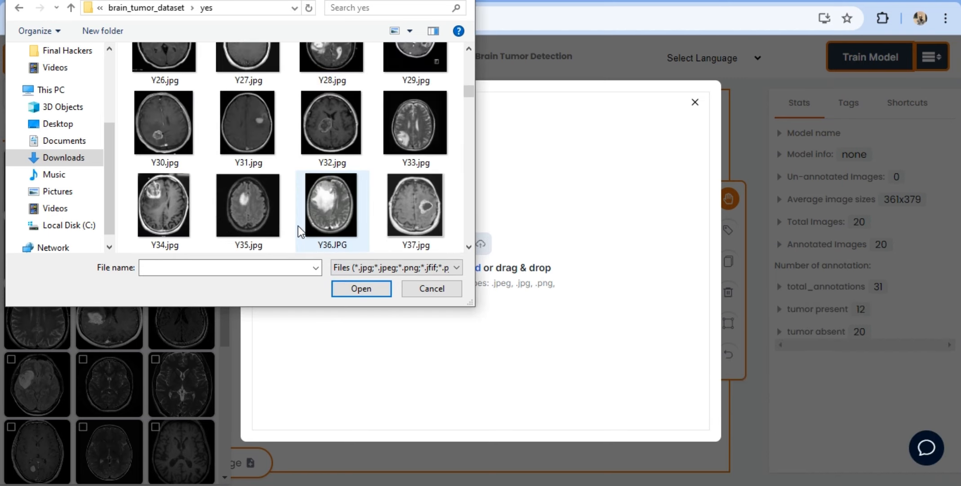
{"action": "scroll", "coordinate": [247, 195], "scroll_direction": "down", "scroll_amount": 5}
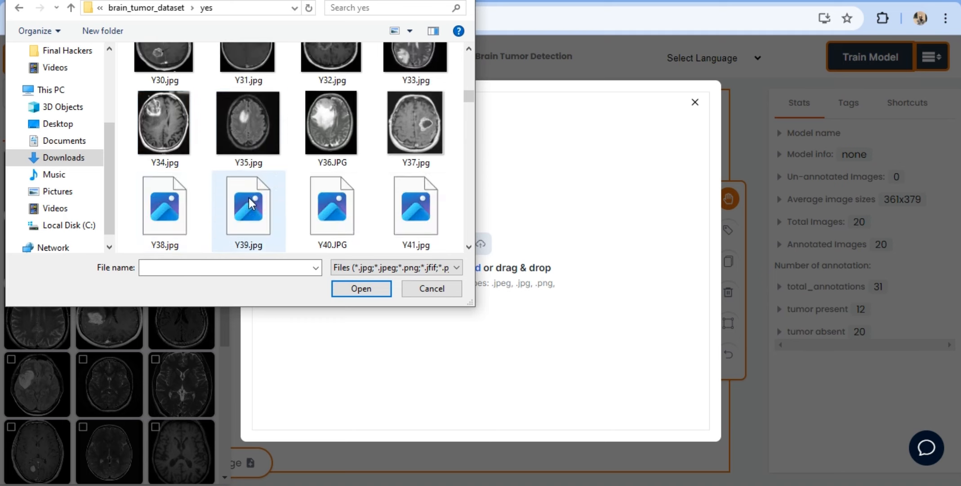
{"action": "left_click", "coordinate": [177, 138]}
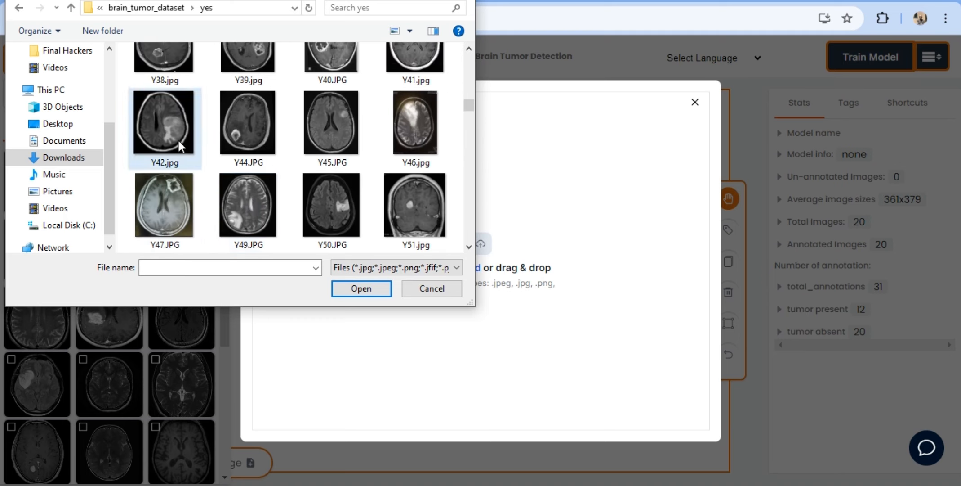
{"action": "left_click", "coordinate": [173, 182], "text": "ctrl"}
{"action": "left_click", "coordinate": [260, 184], "text": "ctrl"}
{"action": "left_click", "coordinate": [407, 126], "text": "ctrl"}
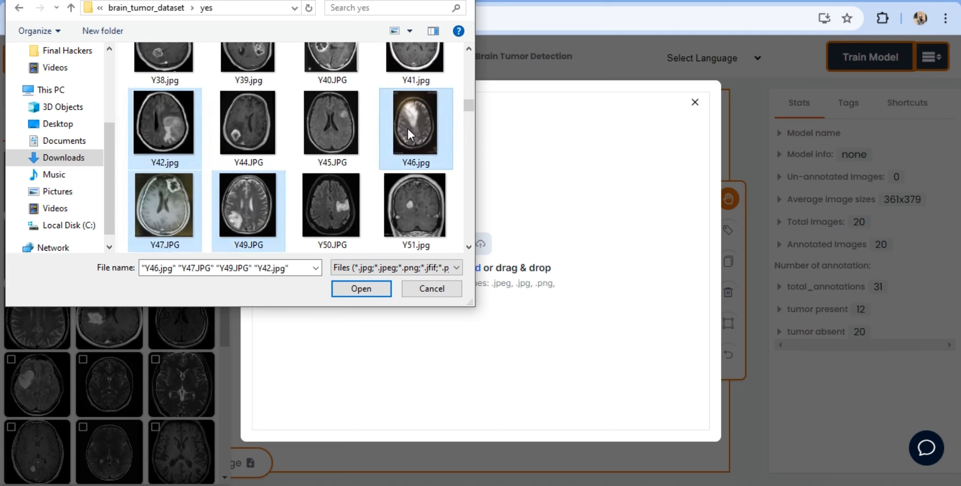
{"action": "left_click", "coordinate": [346, 146], "text": "ctrl"}
{"action": "left_click", "coordinate": [338, 215], "text": "ctrl"}
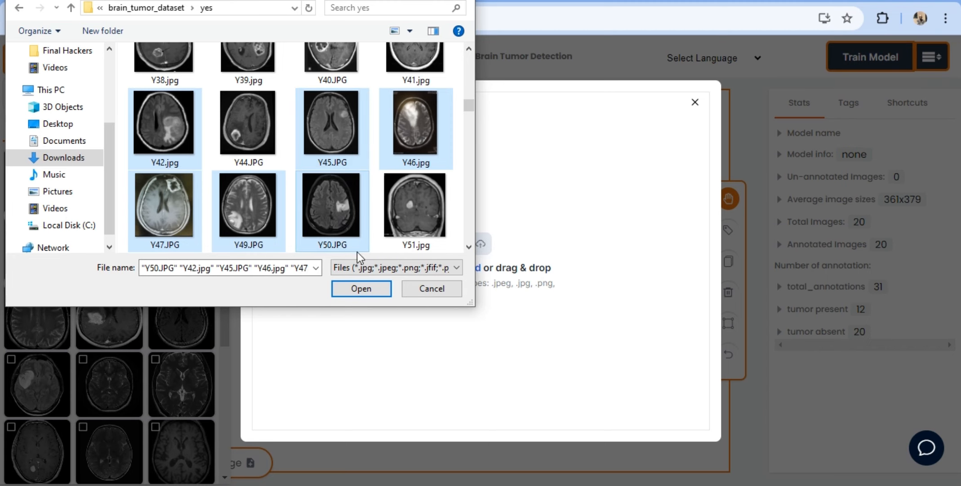
{"action": "left_click", "coordinate": [361, 289]}
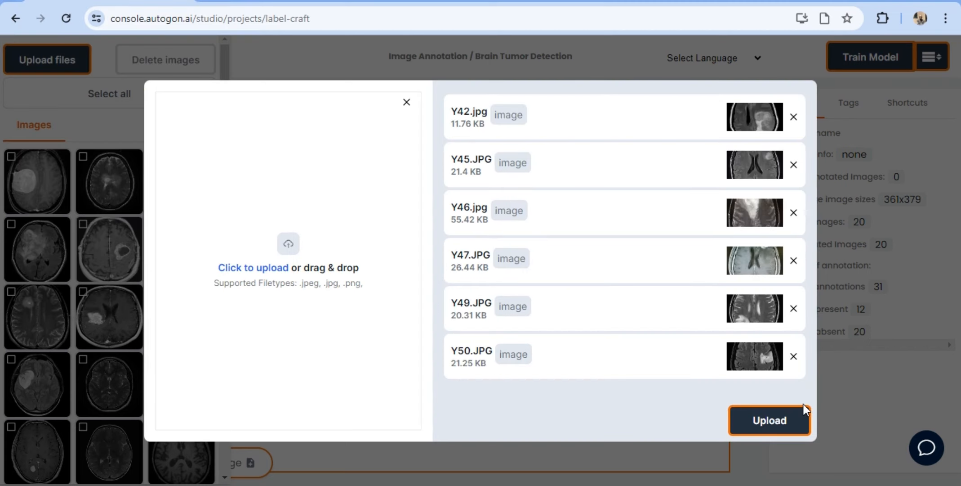
{"action": "left_click", "coordinate": [778, 411]}
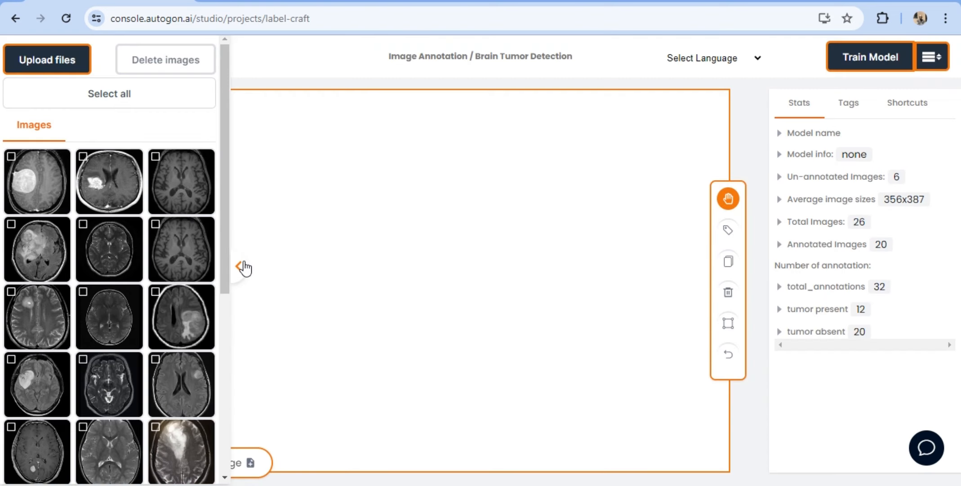
- Add a page for the twenty-first brain scan and dismiss the WhatsApp notification
{"action": "left_click", "coordinate": [239, 266]}
{"action": "left_click", "coordinate": [255, 467]}
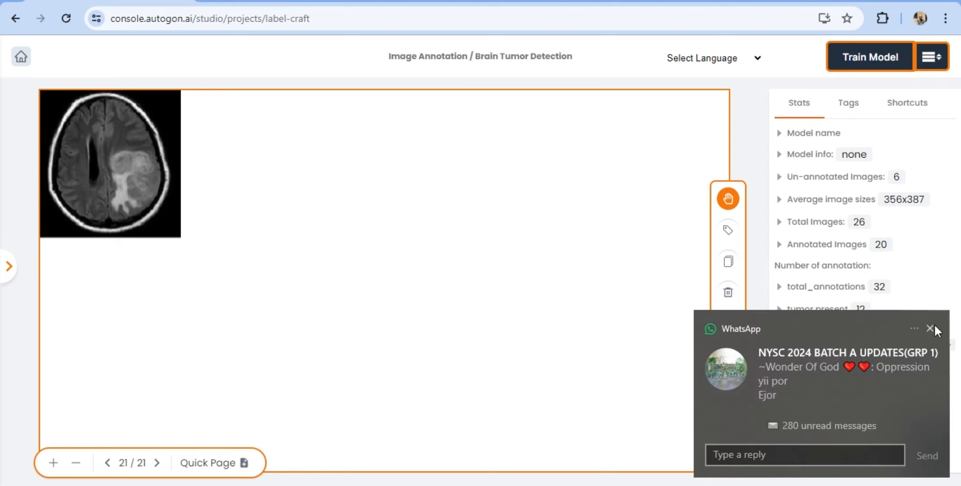
{"action": "left_click", "coordinate": [931, 328]}
- Draw a bounding box over the inner part of the bright tumor on the twenty-first scan and tag it "tumor present"
{"action": "left_click", "coordinate": [728, 324]}
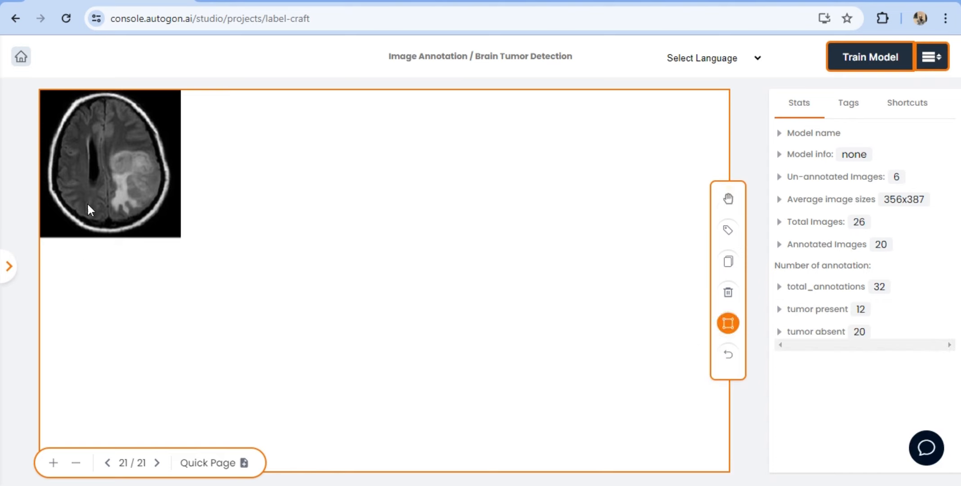
{"action": "double_click", "coordinate": [52, 462]}
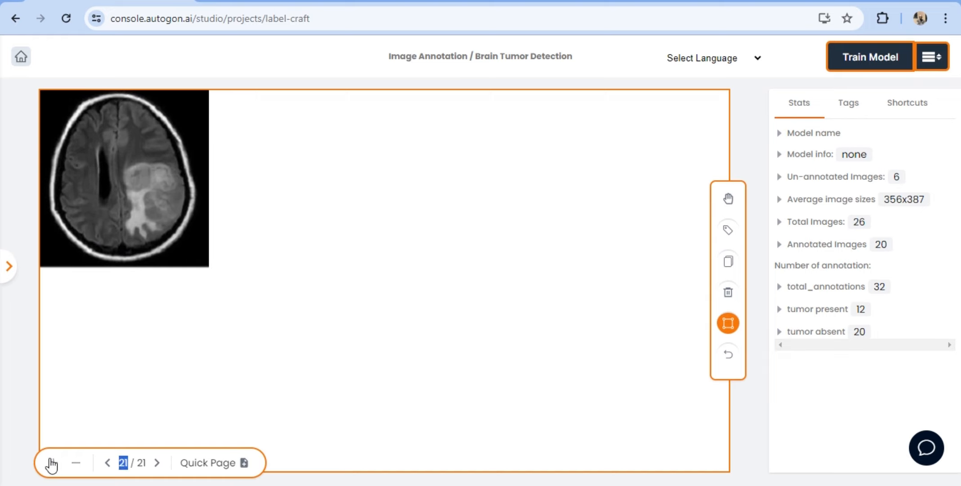
{"action": "left_click", "coordinate": [52, 462]}
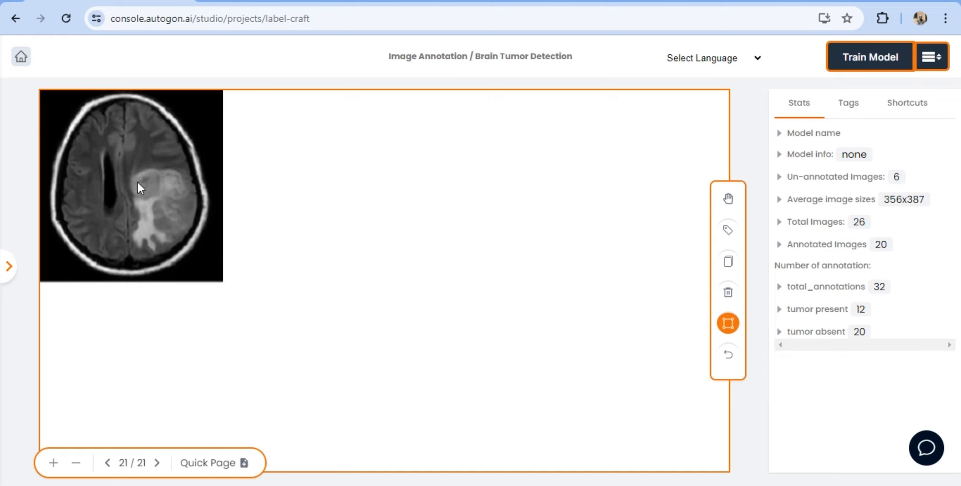
{"action": "left_click_drag", "start_coordinate": [170, 233], "coordinate": [166, 242]}
{"action": "left_click", "coordinate": [729, 199]}
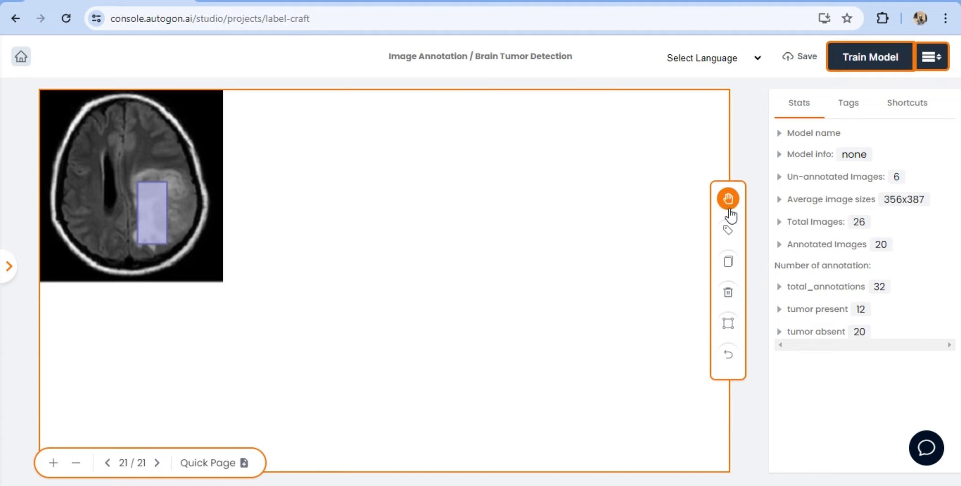
{"action": "left_click", "coordinate": [158, 203]}
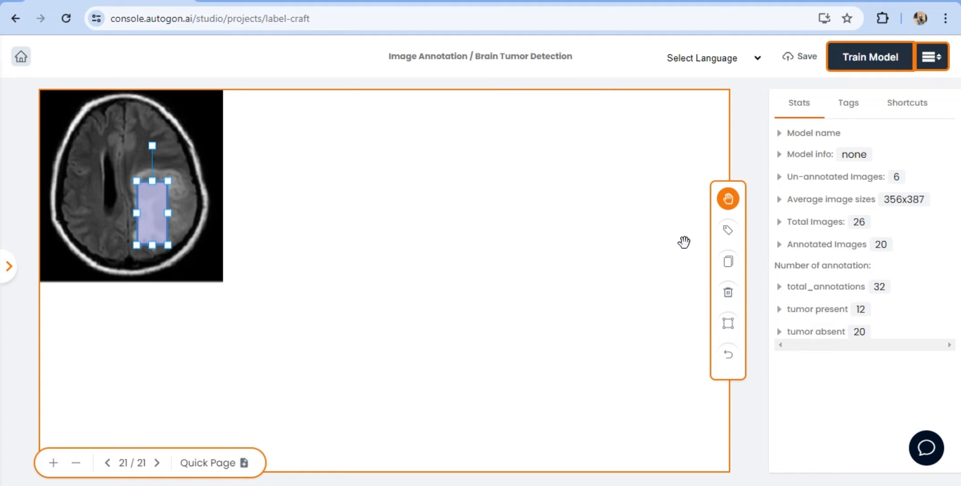
{"action": "left_click", "coordinate": [728, 230]}
{"action": "left_click", "coordinate": [480, 287]}
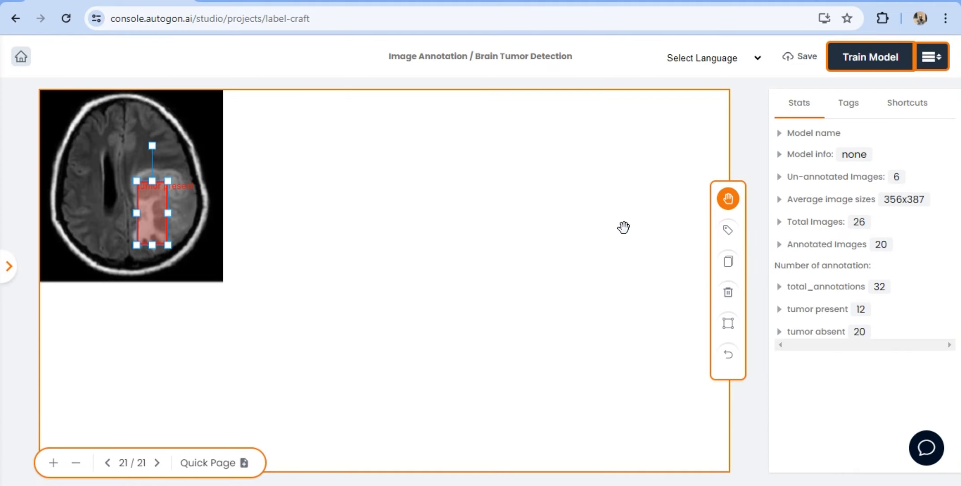
- Draw a second, smaller bounding box over the outer part of the same tumor and dismiss the e-mail notification
{"action": "left_click", "coordinate": [728, 324]}
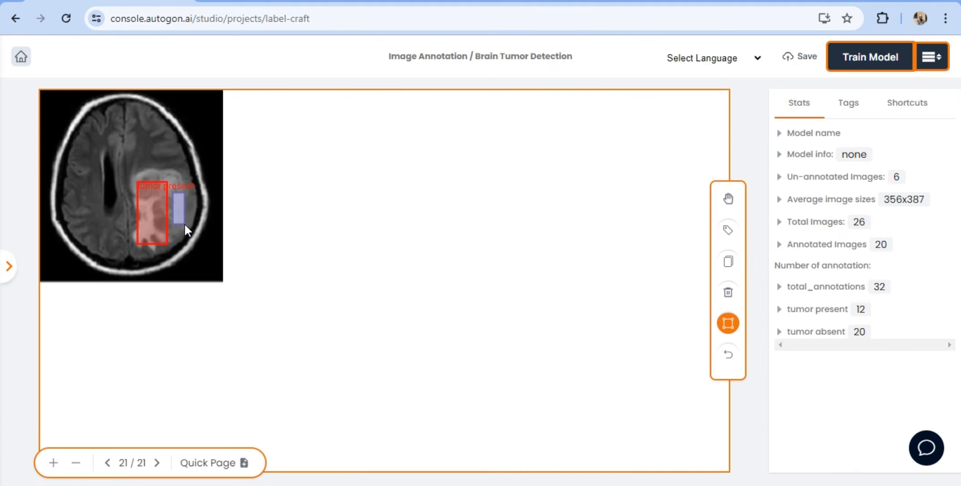
{"action": "left_click", "coordinate": [736, 204]}
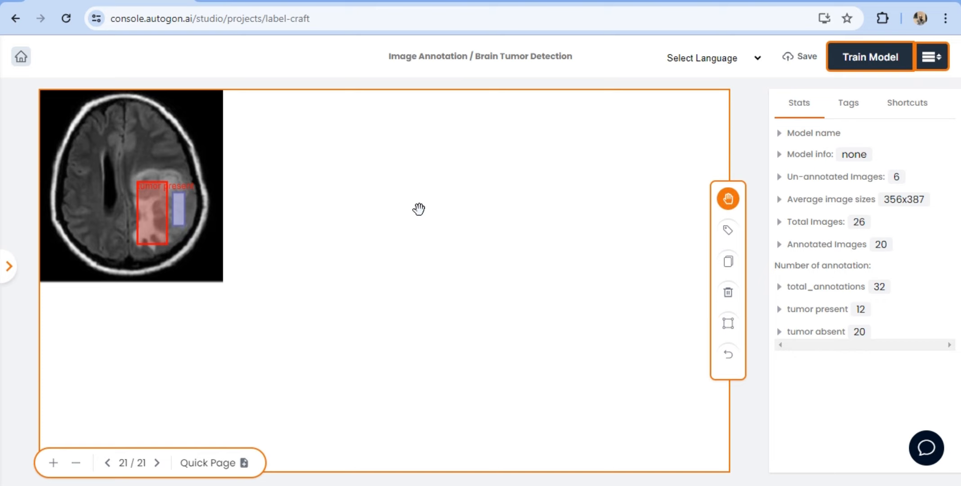
{"action": "left_click", "coordinate": [179, 208]}
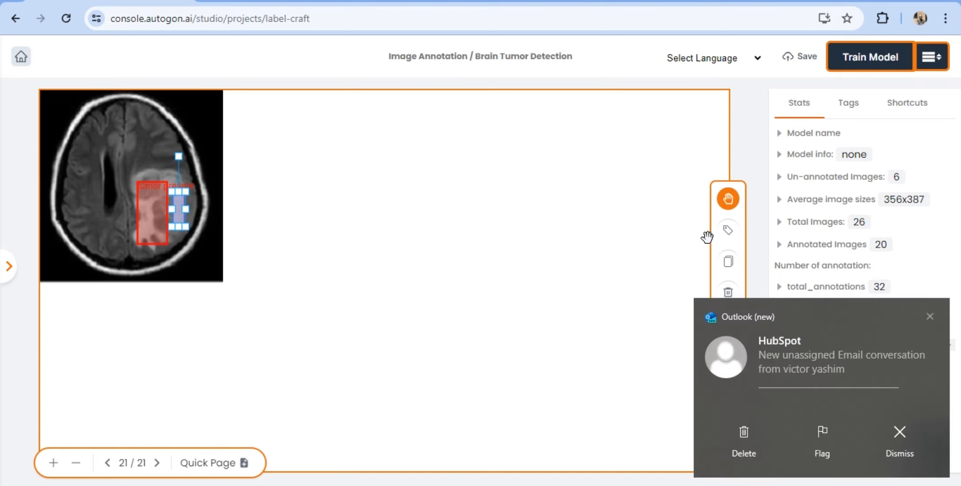
{"action": "left_click", "coordinate": [898, 431]}
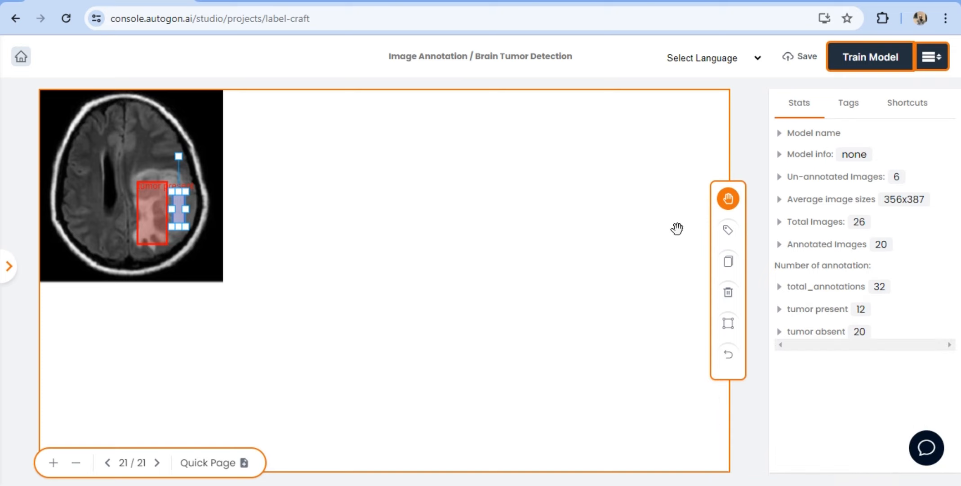
- Tag the smaller box on the twenty-first scan as "tumor present" and save the annotations
{"action": "left_click", "coordinate": [728, 230]}
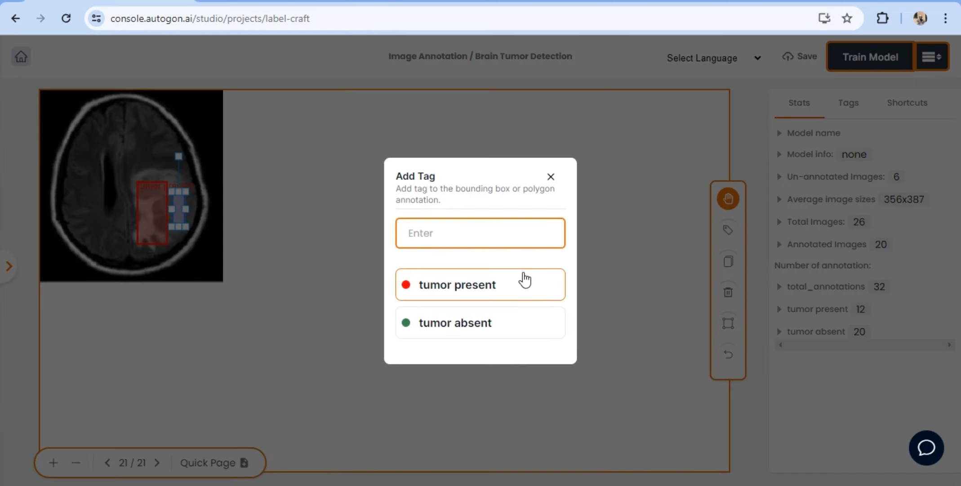
{"action": "left_click", "coordinate": [551, 255]}
{"action": "left_click", "coordinate": [800, 66]}
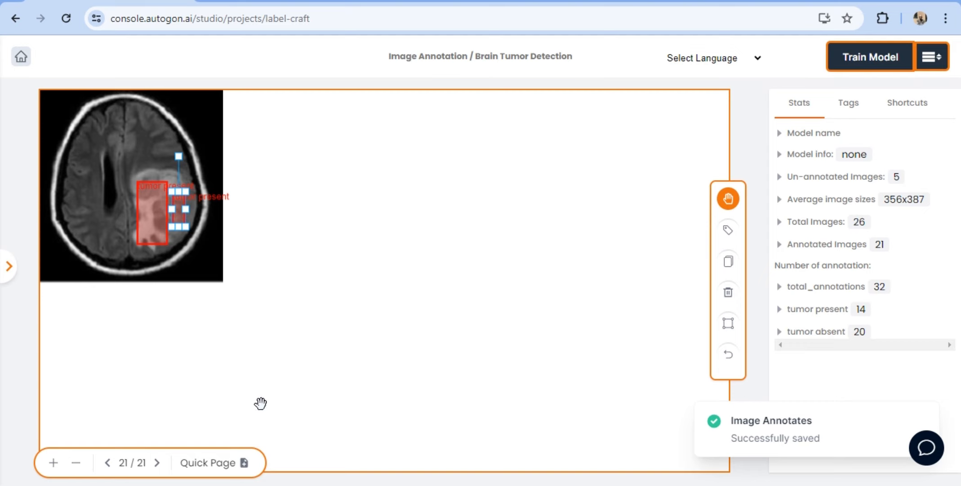
- Add a page for the twenty-second brain scan and draw a bounding box over its bright tumor spot
{"action": "left_click", "coordinate": [243, 463]}
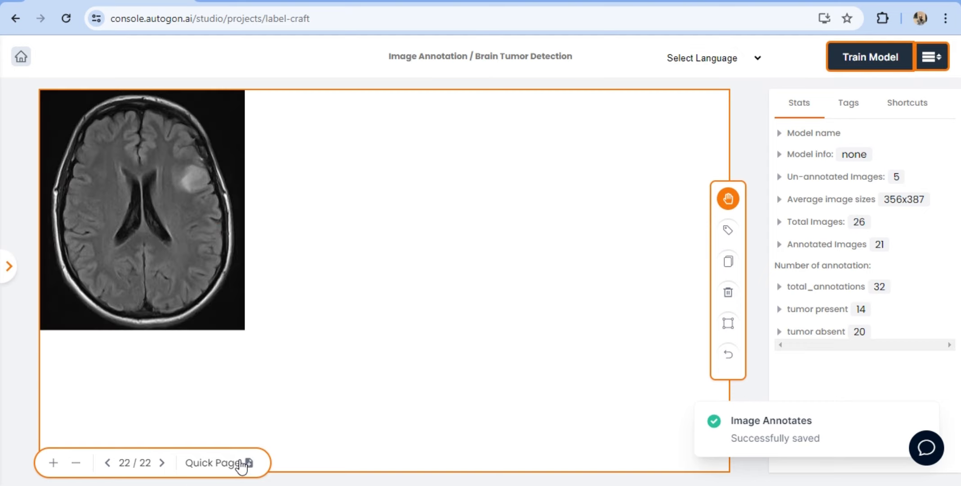
{"action": "left_click", "coordinate": [728, 324]}
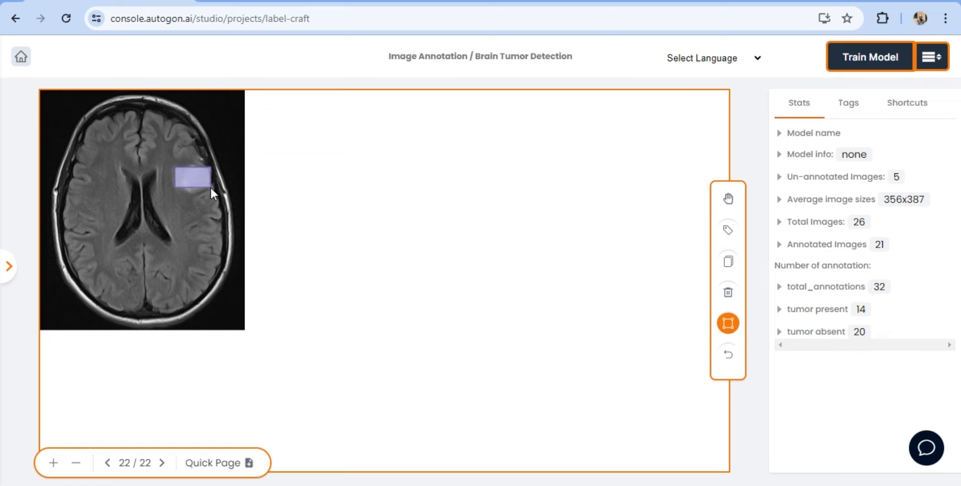
{"action": "left_click_drag", "start_coordinate": [213, 192], "coordinate": [214, 192]}
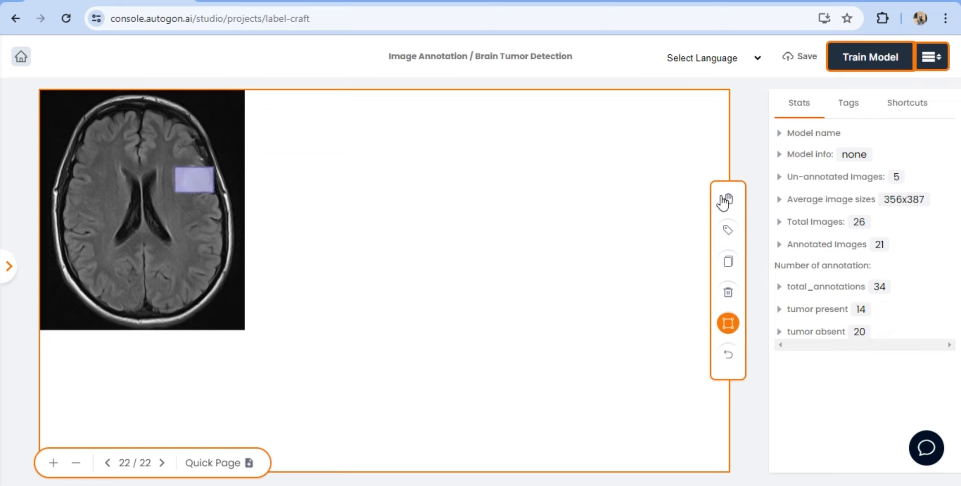
- Shrink the bounding box on the twenty-second scan to fit the tumor more closely and tag it "tumor present"
{"action": "left_click", "coordinate": [722, 199]}
{"action": "left_click", "coordinate": [198, 176]}
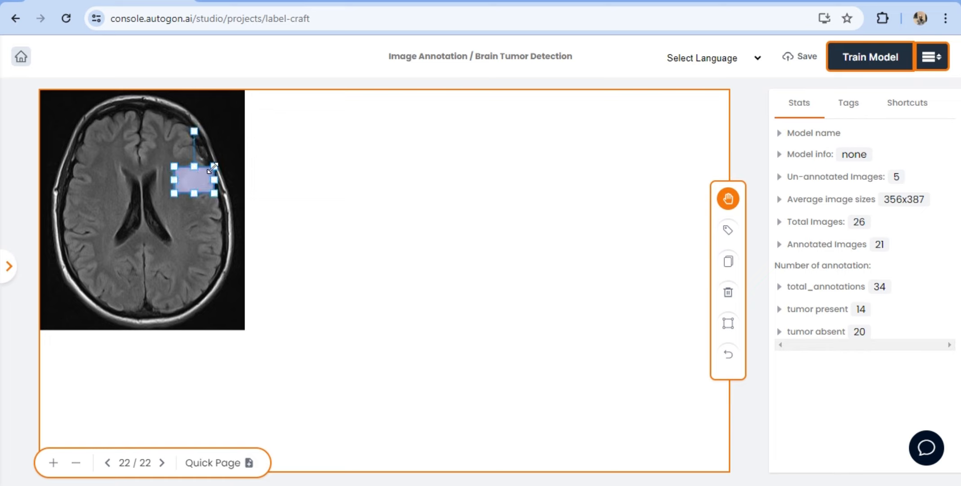
{"action": "left_click_drag", "start_coordinate": [212, 168], "coordinate": [207, 171]}
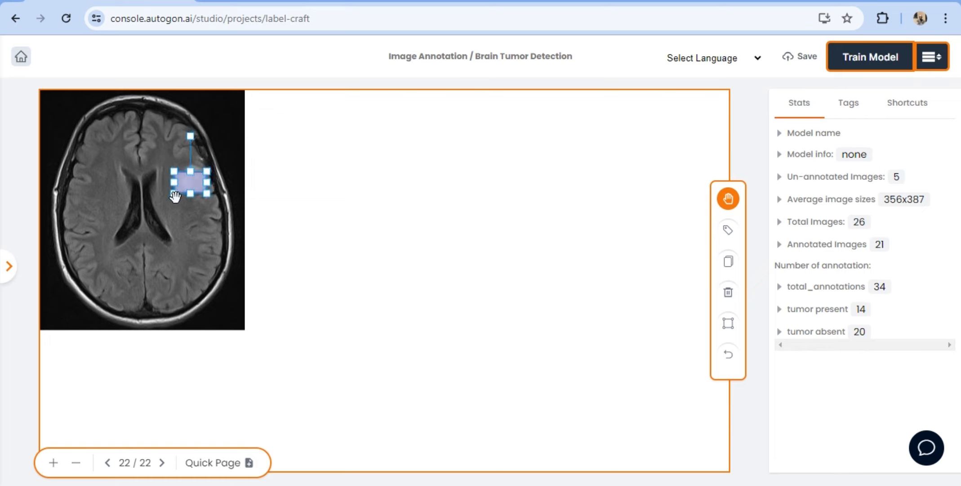
{"action": "left_click", "coordinate": [721, 235]}
{"action": "left_click", "coordinate": [554, 297]}
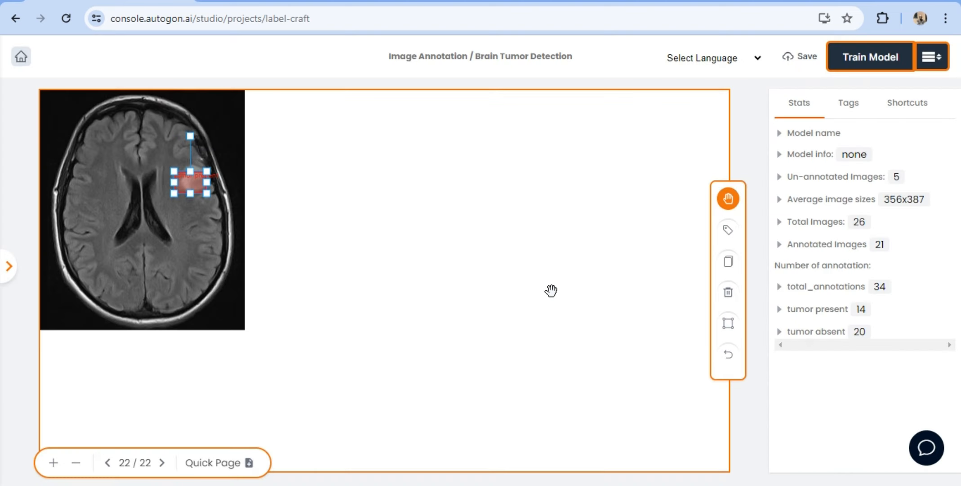
- Add a page for the twenty-third brain scan and draw a bounding box over the upper part of its large bright tumor
{"action": "left_click", "coordinate": [255, 469]}
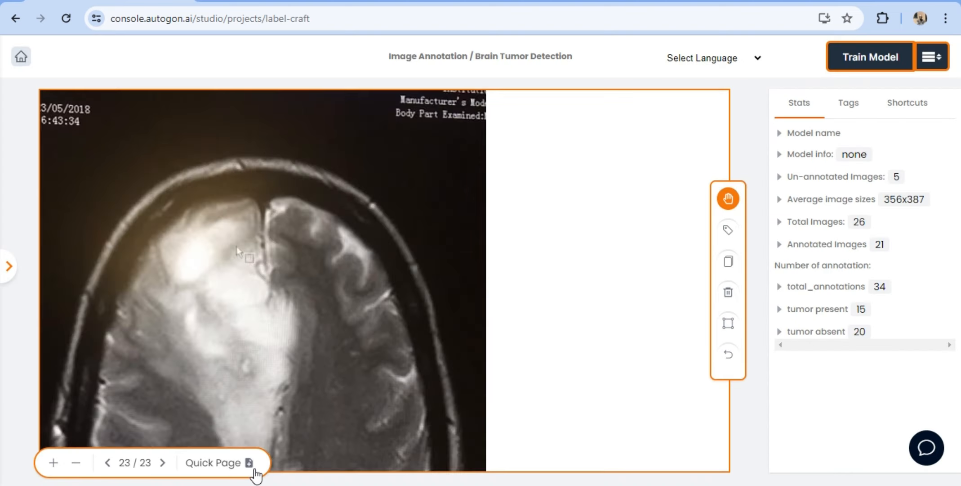
{"action": "left_click", "coordinate": [76, 463]}
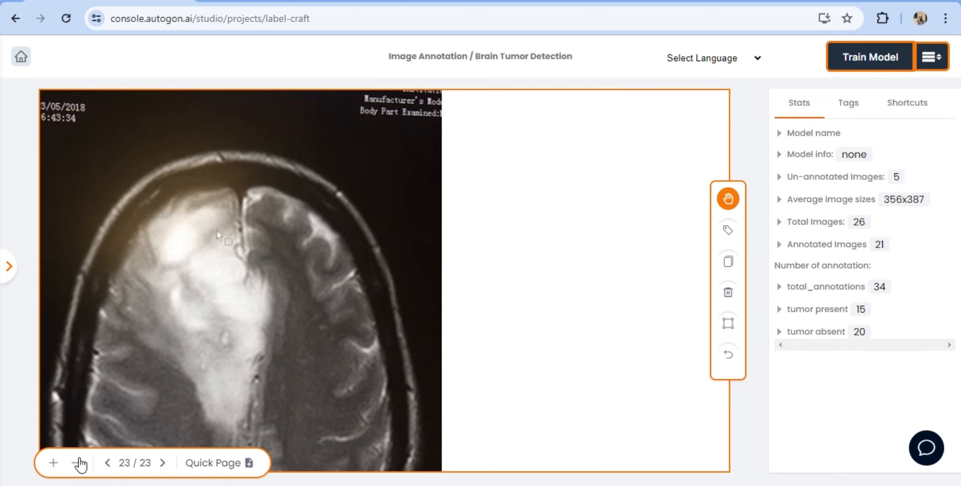
{"action": "left_click", "coordinate": [78, 463]}
{"action": "left_click", "coordinate": [80, 463]}
{"action": "left_click", "coordinate": [80, 463]}
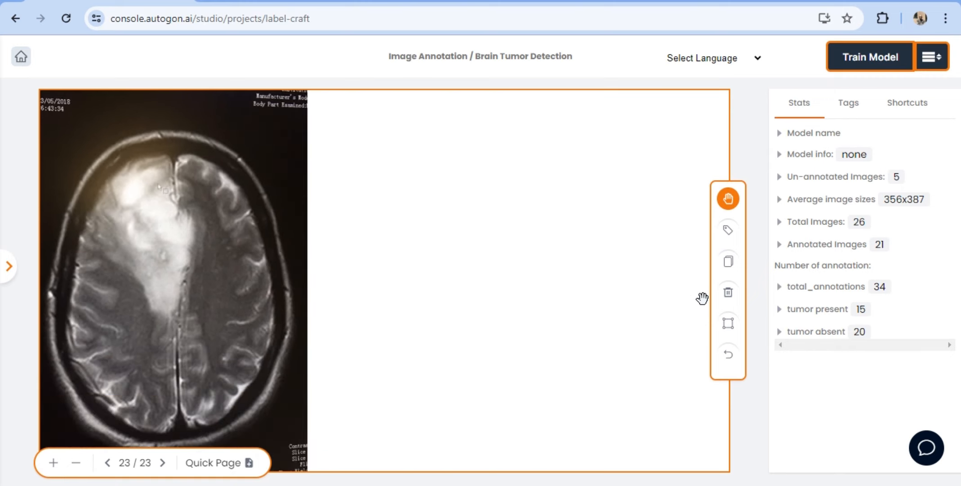
{"action": "left_click", "coordinate": [728, 322]}
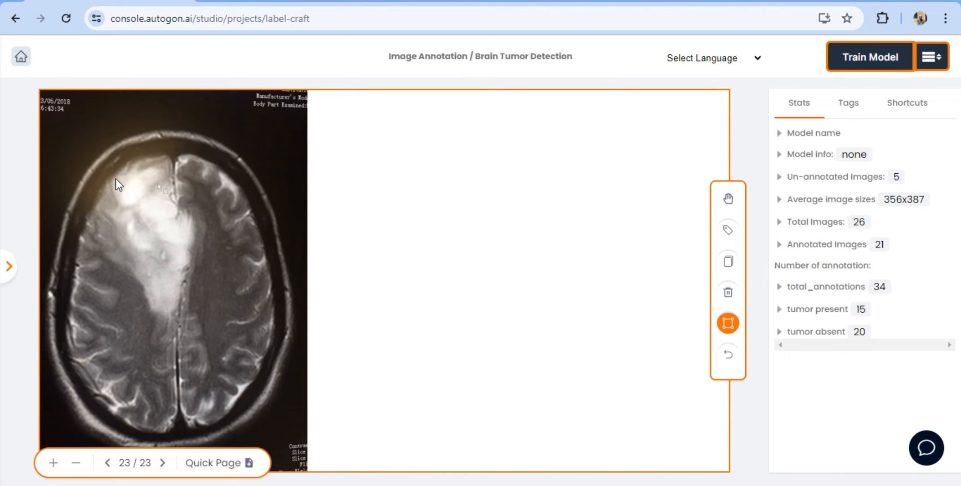
{"action": "left_click_drag", "start_coordinate": [169, 229], "coordinate": [171, 241]}
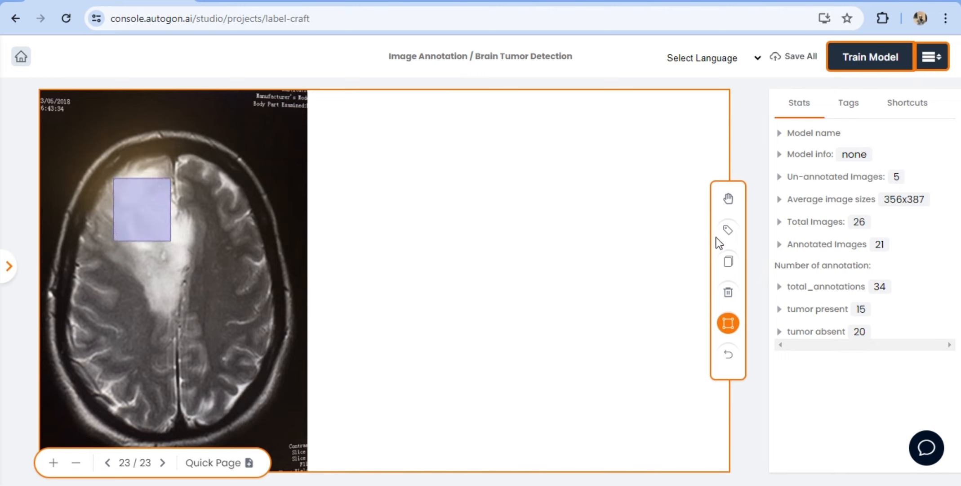
- Tag the bounding box on the twenty-third scan as "tumor present" and save the annotations of all pages
{"action": "left_click", "coordinate": [728, 199]}
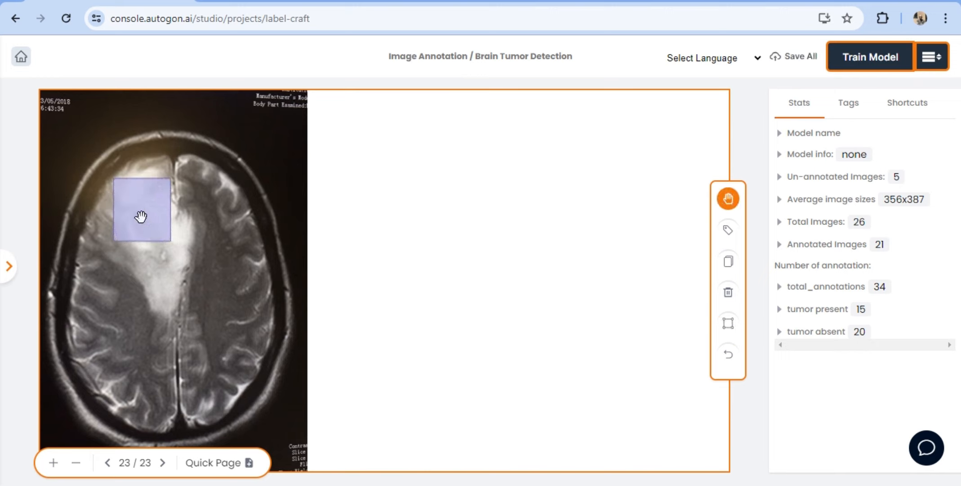
{"action": "left_click", "coordinate": [140, 216]}
{"action": "left_click", "coordinate": [728, 230]}
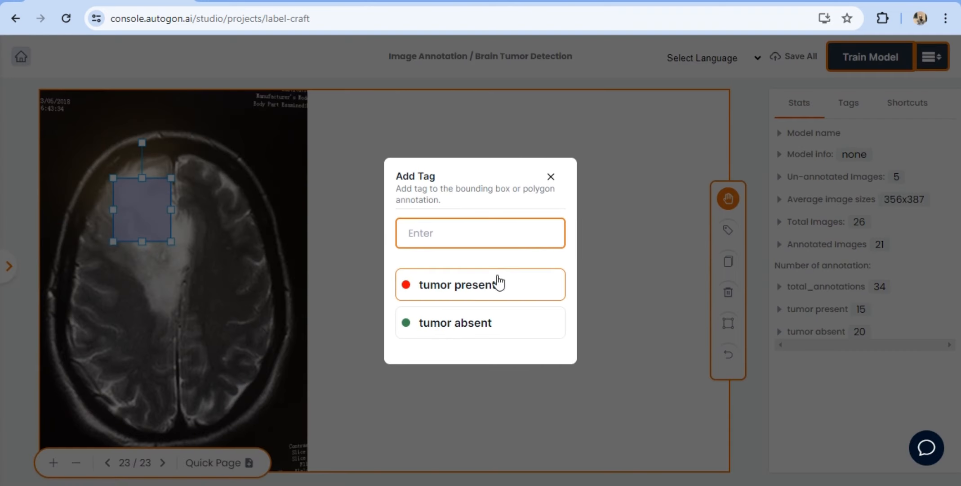
{"action": "left_click", "coordinate": [482, 289]}
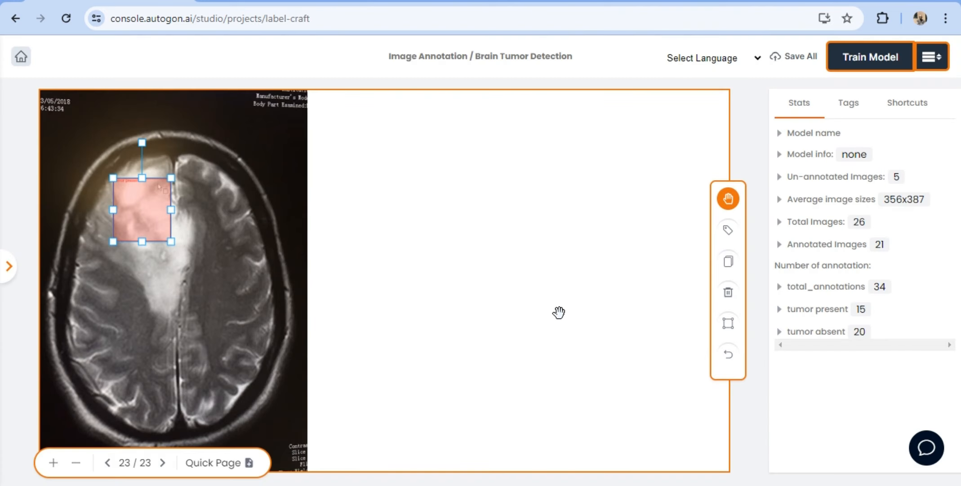
{"action": "left_click", "coordinate": [803, 58]}
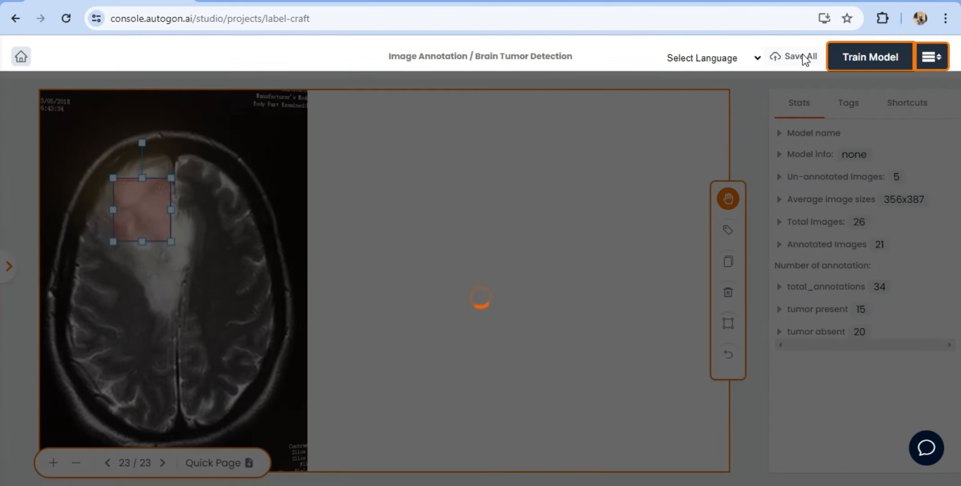
- Draw a smaller bounding box over the tumor's lower part on the twenty-third scan and tag it "tumor present"
{"action": "left_click", "coordinate": [729, 322]}
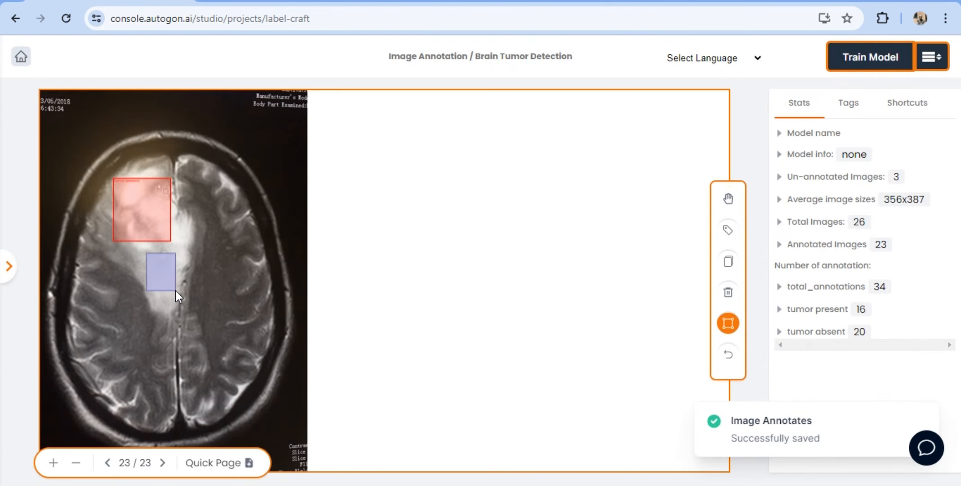
{"action": "left_click", "coordinate": [729, 198]}
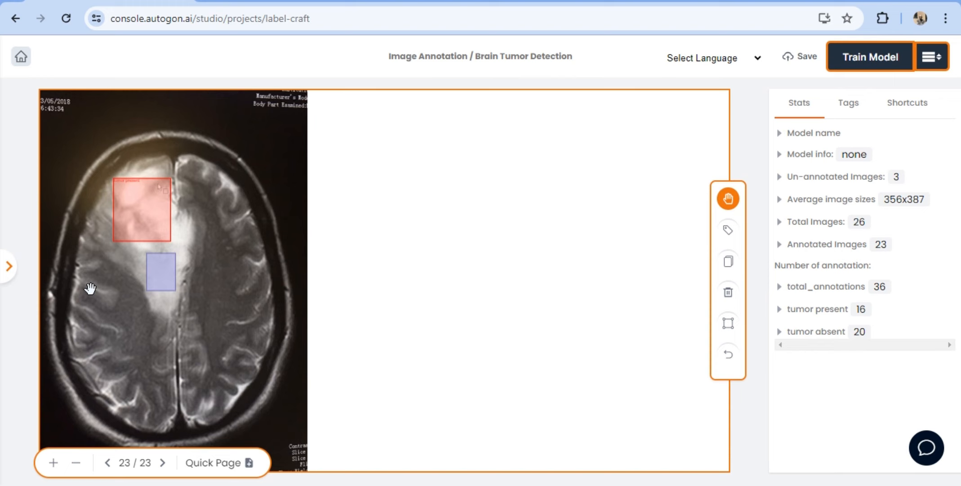
{"action": "left_click", "coordinate": [156, 275]}
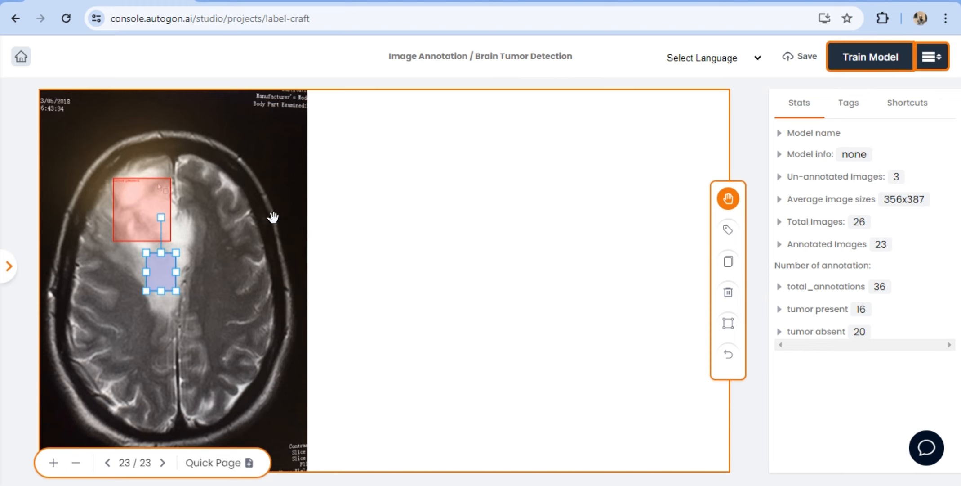
{"action": "left_click", "coordinate": [728, 230]}
{"action": "left_click", "coordinate": [512, 276]}
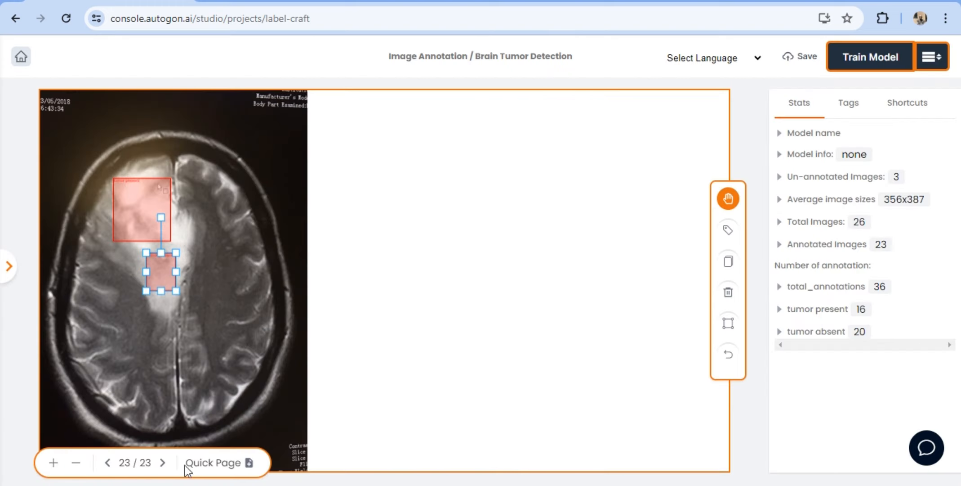
- Add a page for the twenty-fourth brain scan and save the annotations made on the twenty-third scan
{"action": "left_click", "coordinate": [250, 464]}
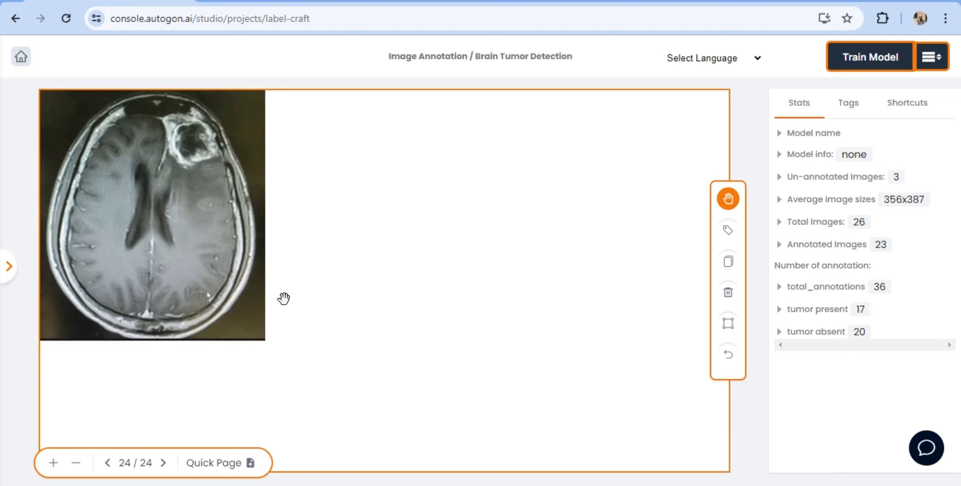
{"action": "left_click", "coordinate": [728, 324]}
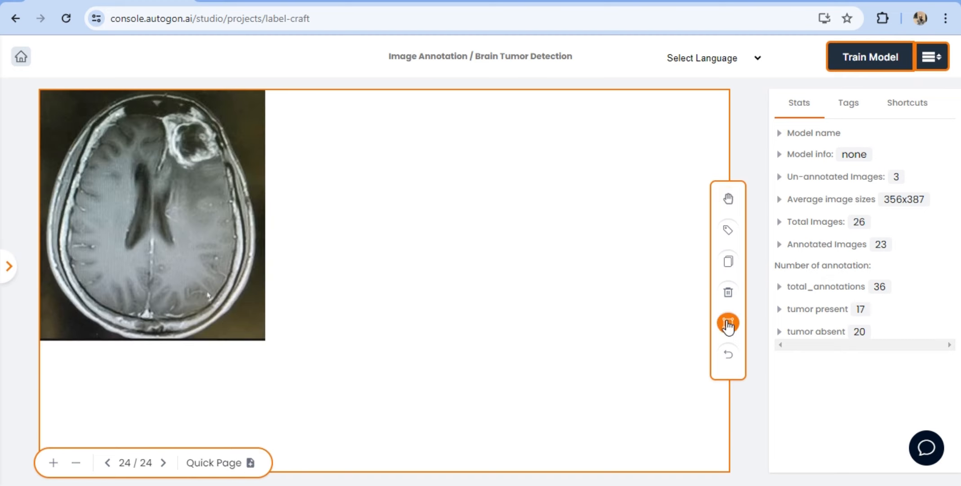
{"action": "left_click", "coordinate": [107, 463]}
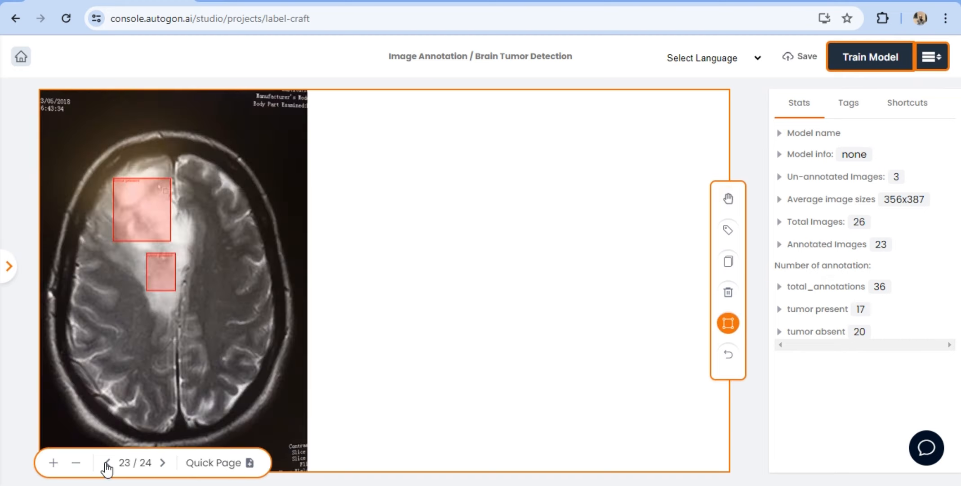
{"action": "left_click", "coordinate": [790, 57]}
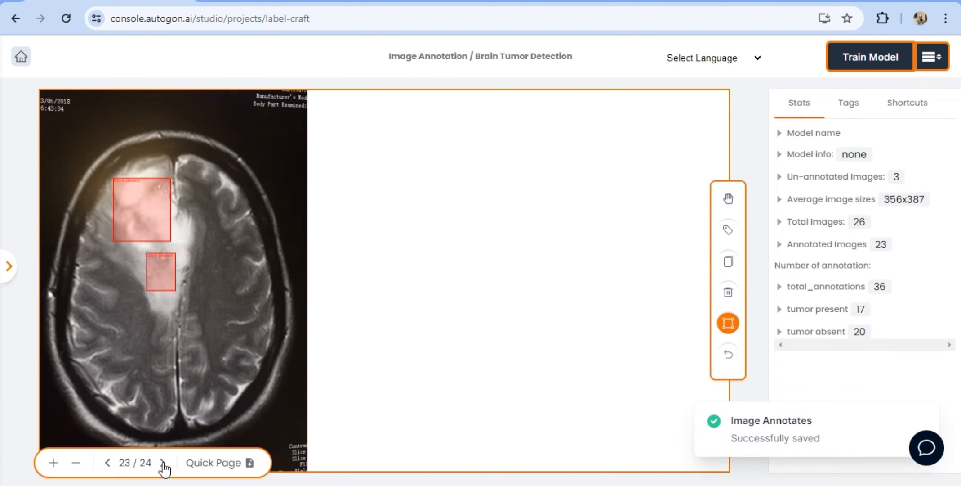
{"action": "left_click", "coordinate": [164, 463]}
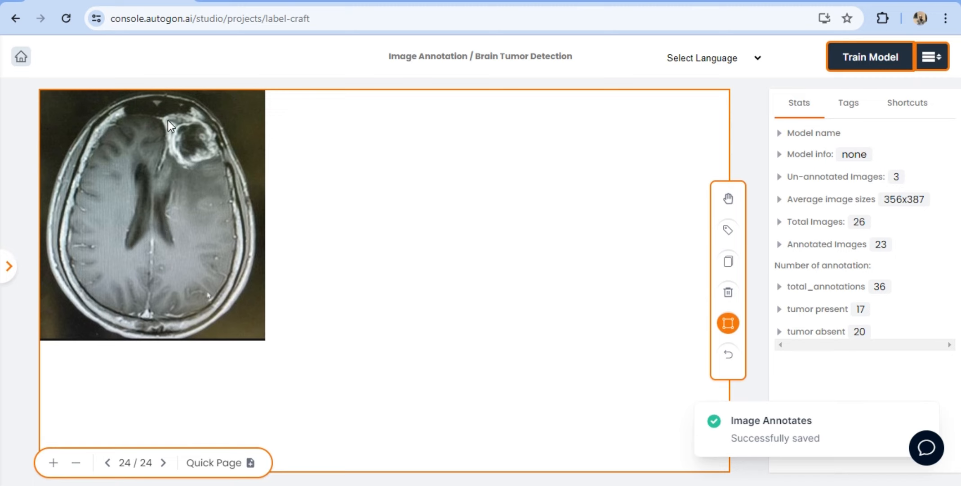
{"action": "mouse_move", "coordinate": [169, 120]}
{"action": "left_mouse_down"}
{"action": "mouse_move", "coordinate": [191, 127]}
{"action": "mouse_move", "coordinate": [215, 157]}
{"action": "left_mouse_up"}
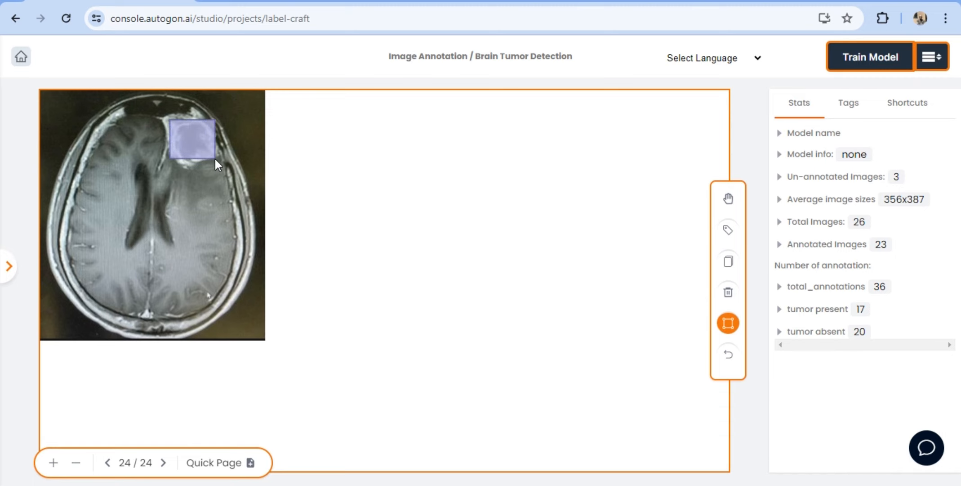
{"action": "left_click", "coordinate": [729, 198]}
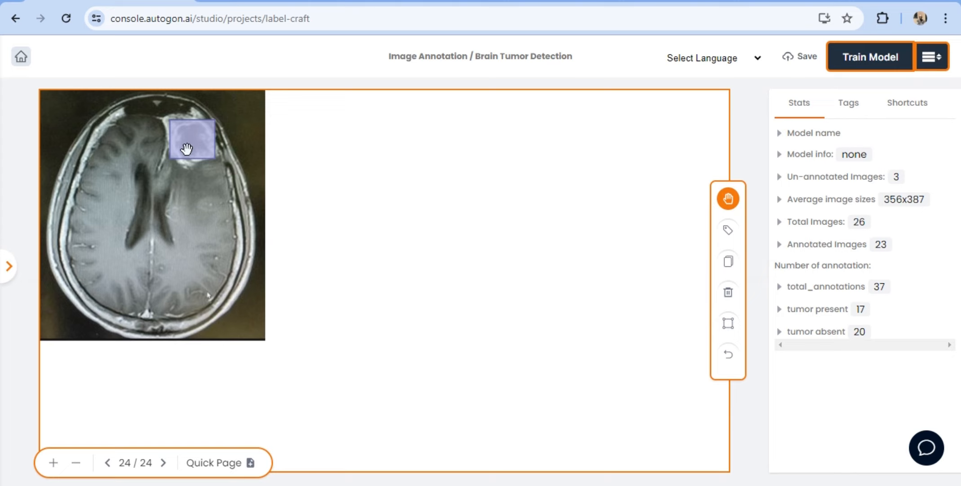
{"action": "left_click", "coordinate": [728, 323]}
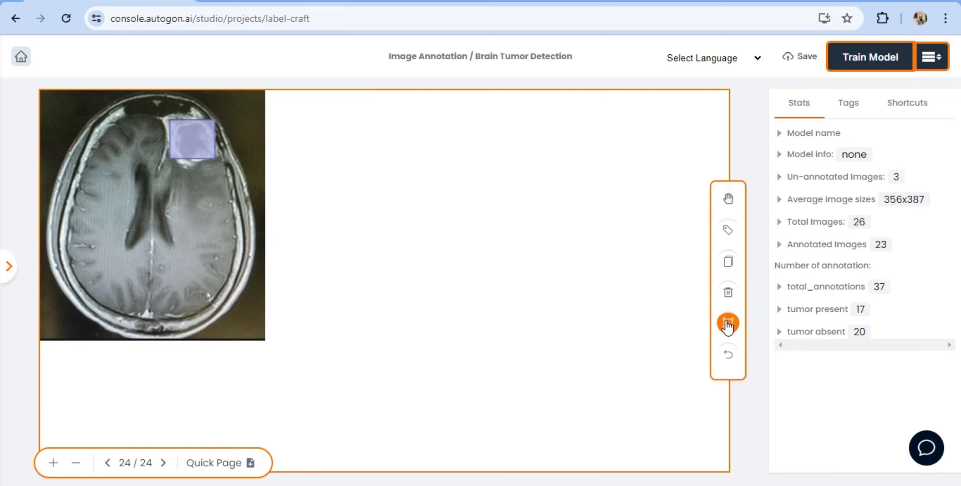
{"action": "left_click", "coordinate": [729, 354]}
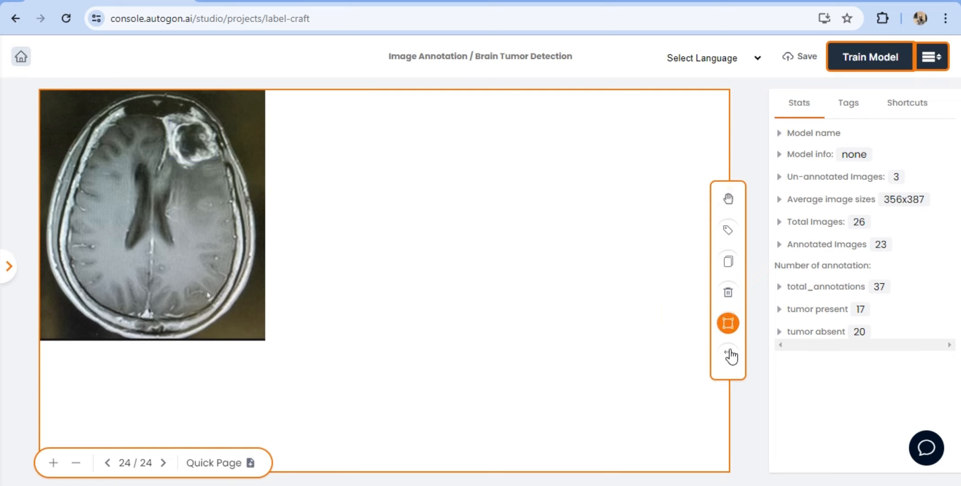
- Draw a small bounding box inside the ring-shaped tumor on the twenty-fourth scan, tag it "tumor present" and save the annotations
{"action": "left_click", "coordinate": [729, 199]}
{"action": "left_click", "coordinate": [192, 142]}
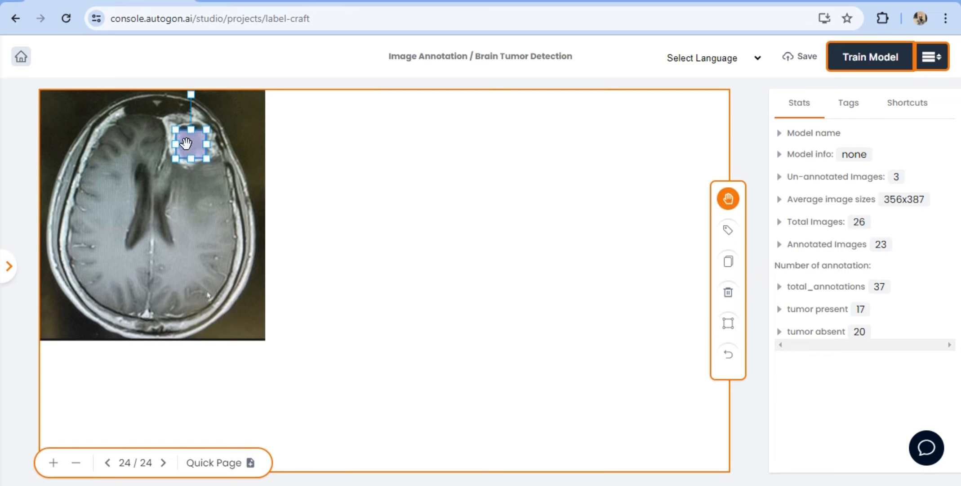
{"action": "left_click", "coordinate": [728, 231]}
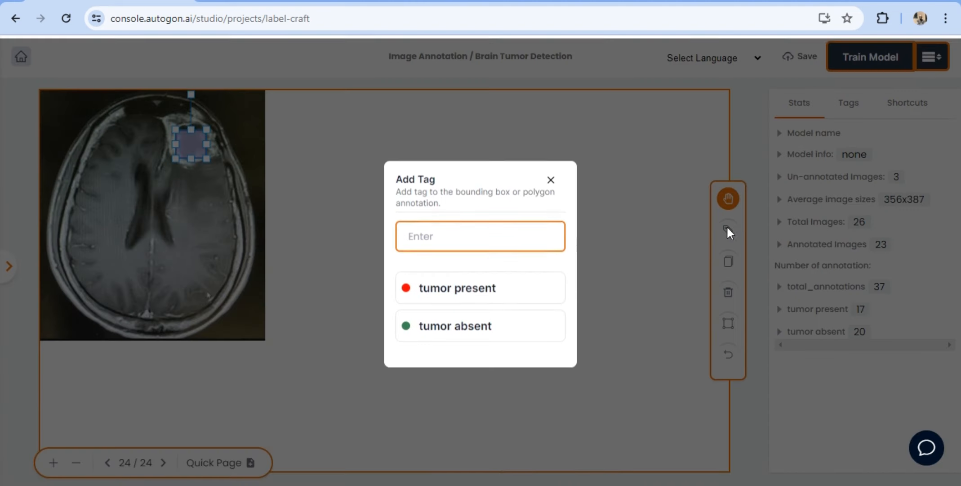
{"action": "left_click", "coordinate": [490, 295]}
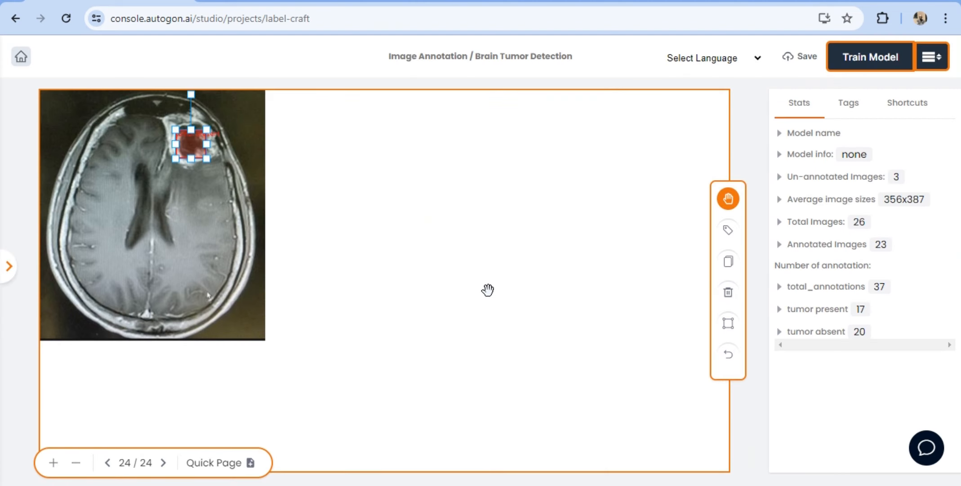
{"action": "left_click", "coordinate": [794, 56]}
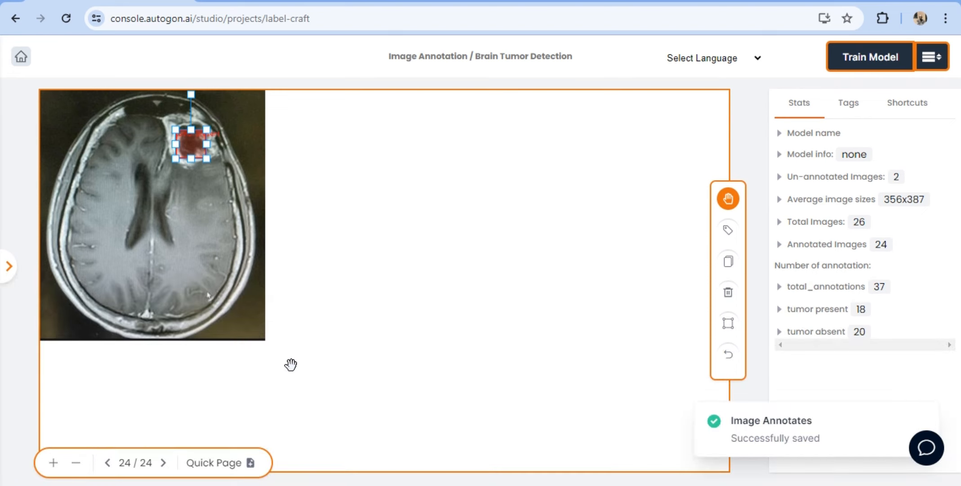
- Add a page for the twenty-fifth brain scan and draw a bounding box over the bright spot in its lower-left tumor
{"action": "left_click", "coordinate": [249, 463]}
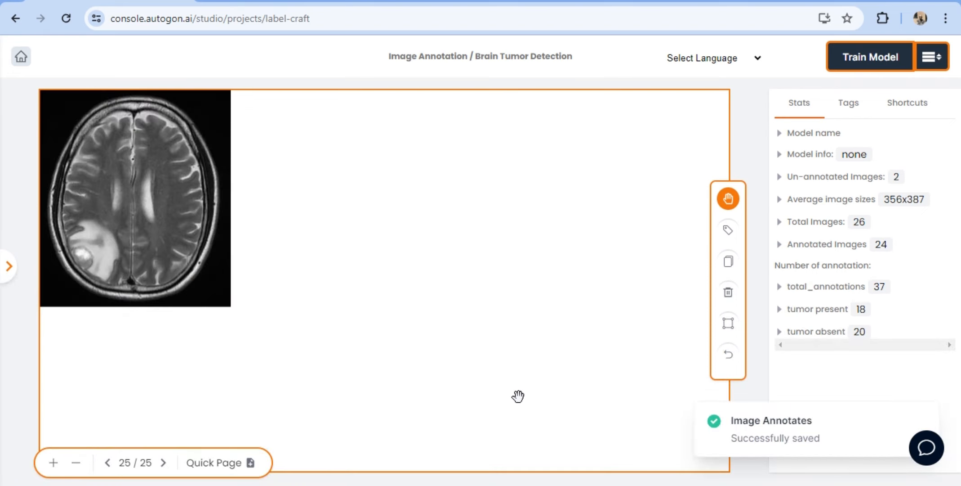
{"action": "left_click", "coordinate": [728, 322]}
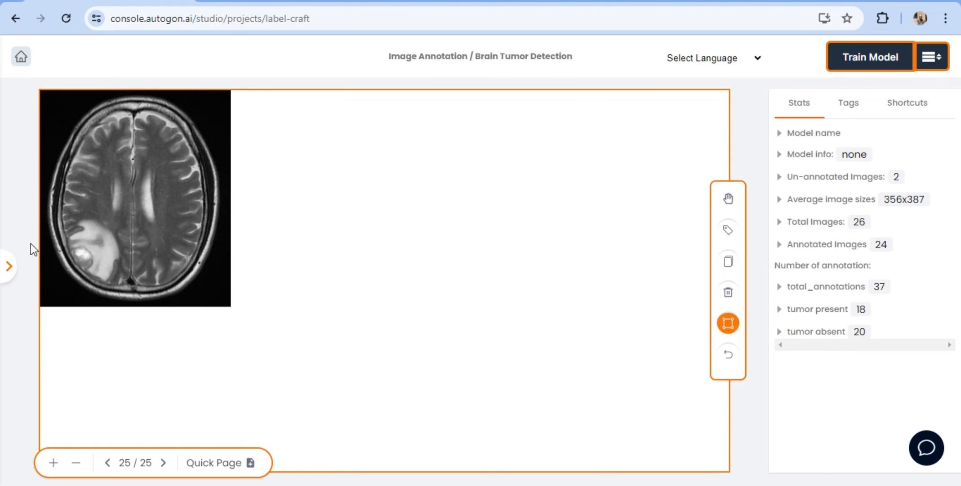
{"action": "left_click_drag", "start_coordinate": [97, 270], "coordinate": [97, 270]}
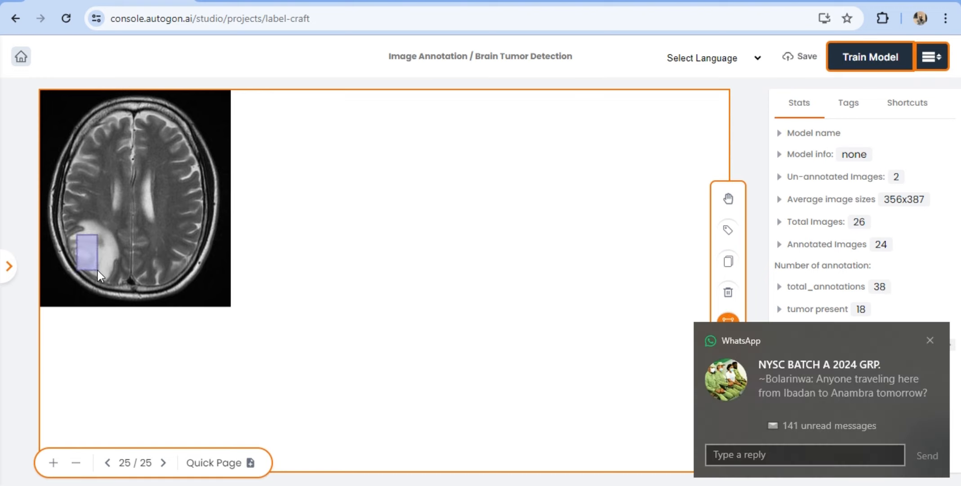
{"action": "left_click", "coordinate": [930, 341]}
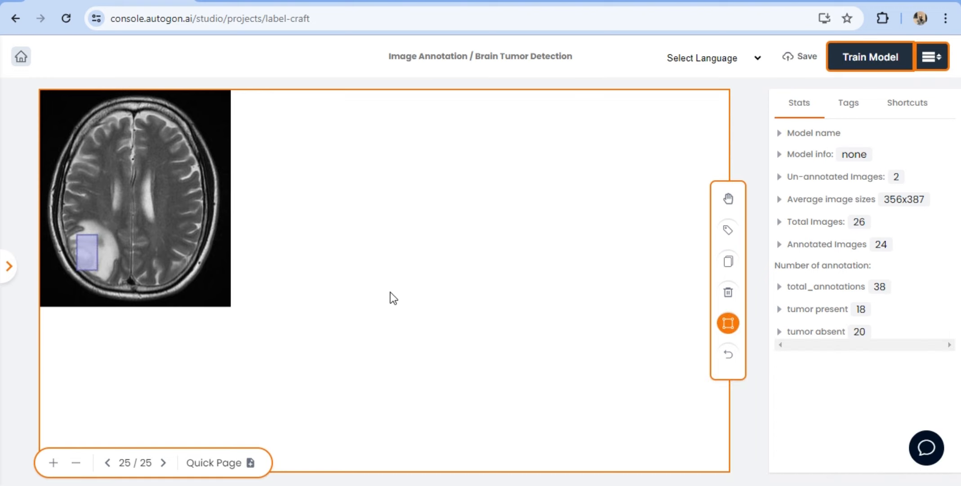
- Tag the bounding box on the twenty-fifth scan as "tumor present" and save the annotations
{"action": "left_click", "coordinate": [728, 198]}
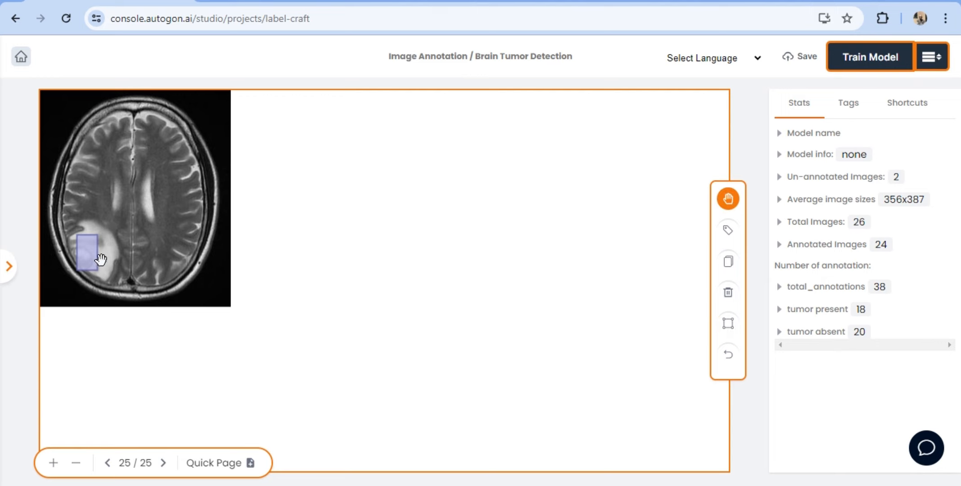
{"action": "left_click", "coordinate": [87, 254]}
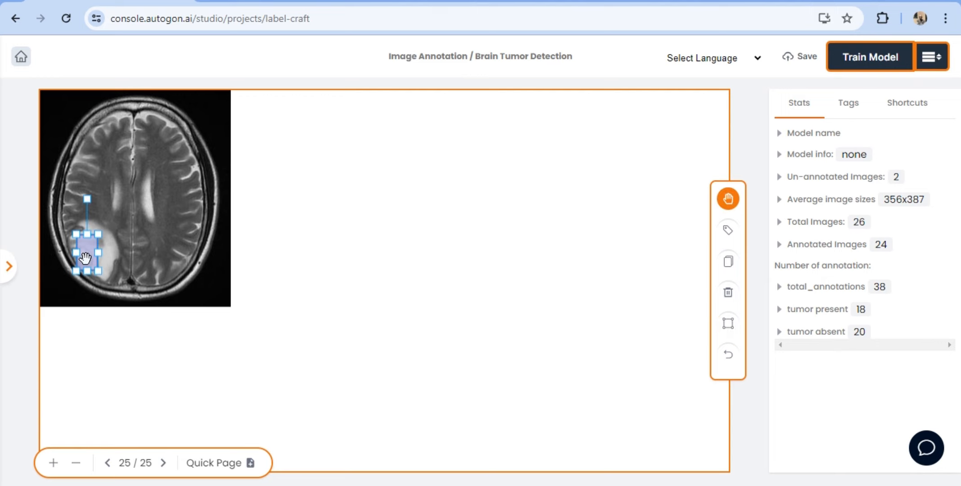
{"action": "left_click", "coordinate": [728, 229]}
{"action": "left_click", "coordinate": [478, 284]}
{"action": "left_click", "coordinate": [804, 63]}
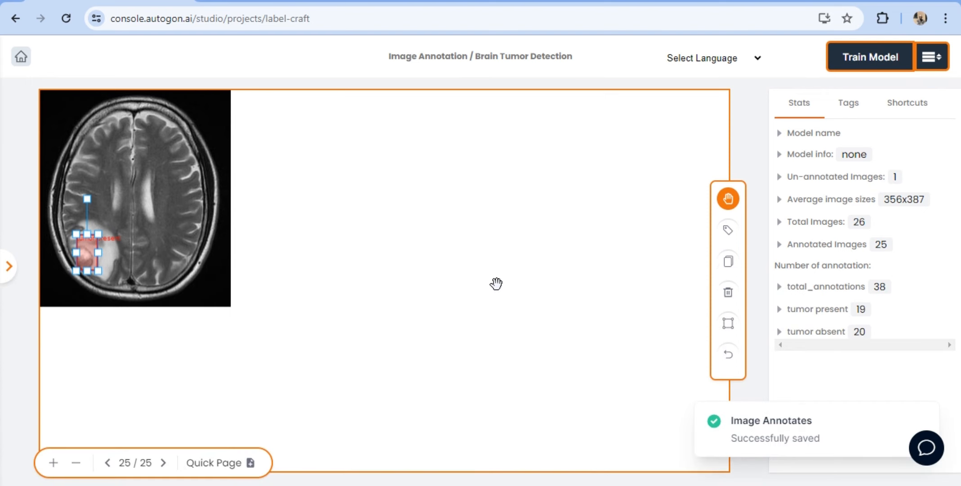
- Draw a narrow second bounding box to the right of the first on the twenty-fifth scan, tag it "tumor present" and save
{"action": "left_click", "coordinate": [727, 324]}
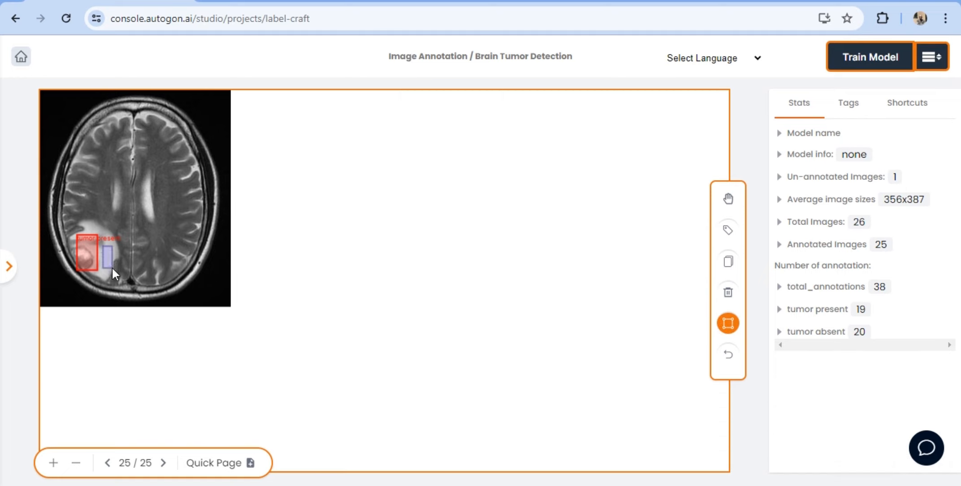
{"action": "left_click_drag", "start_coordinate": [111, 266], "coordinate": [111, 267]}
{"action": "left_click", "coordinate": [728, 199]}
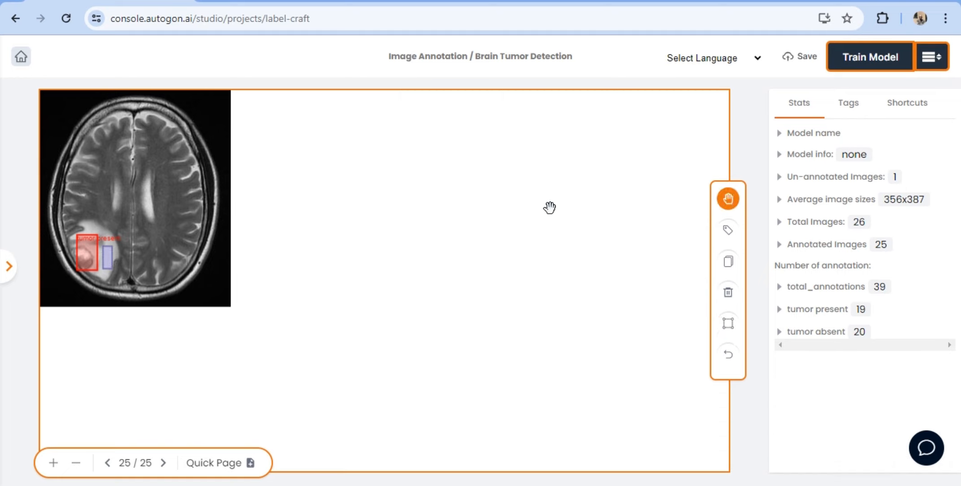
{"action": "left_click", "coordinate": [103, 259]}
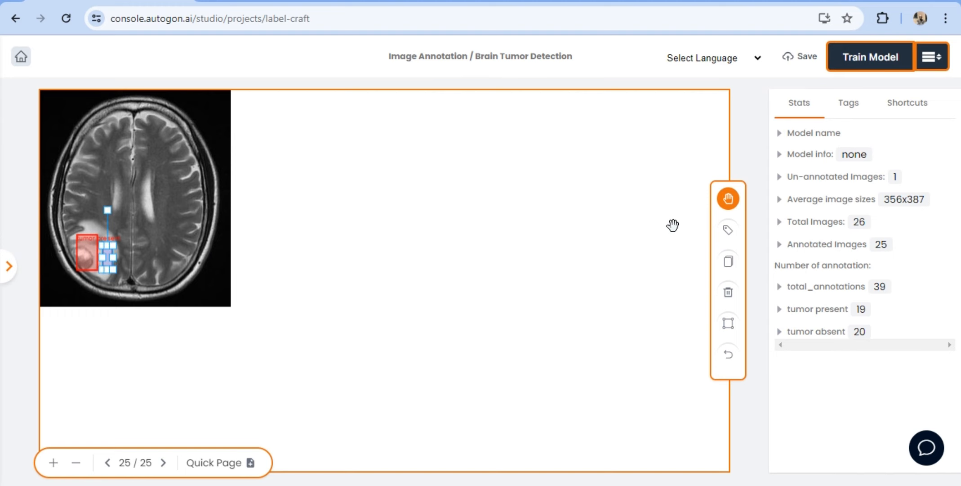
{"action": "left_click", "coordinate": [730, 231]}
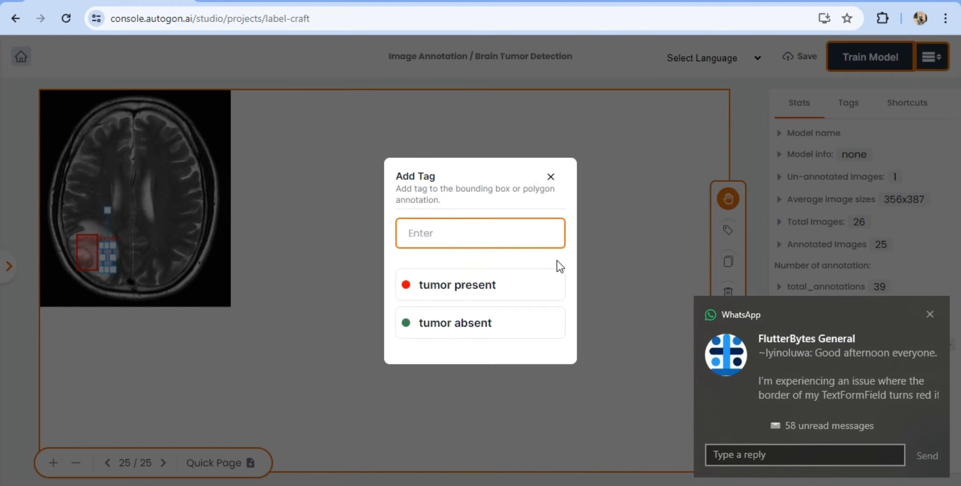
{"action": "left_click", "coordinate": [511, 280]}
{"action": "left_click", "coordinate": [931, 313]}
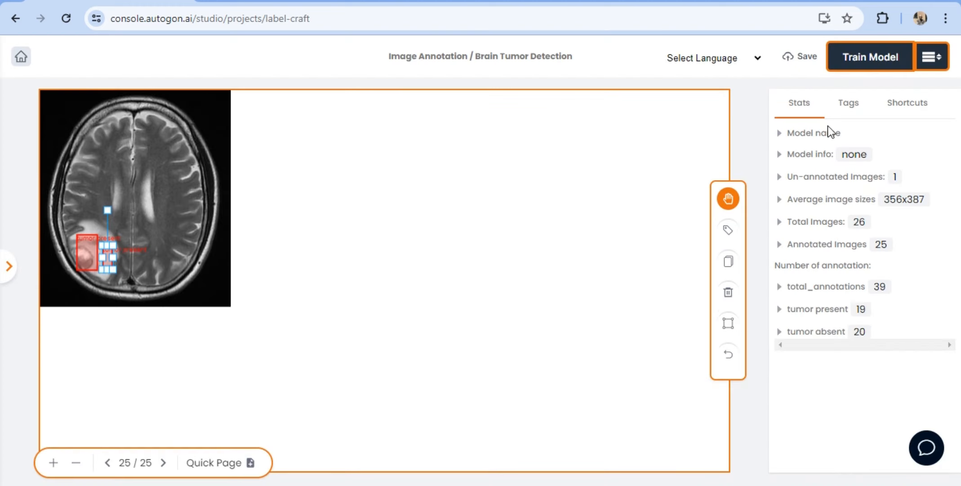
{"action": "left_click", "coordinate": [798, 67]}
{"action": "left_click", "coordinate": [170, 184]}
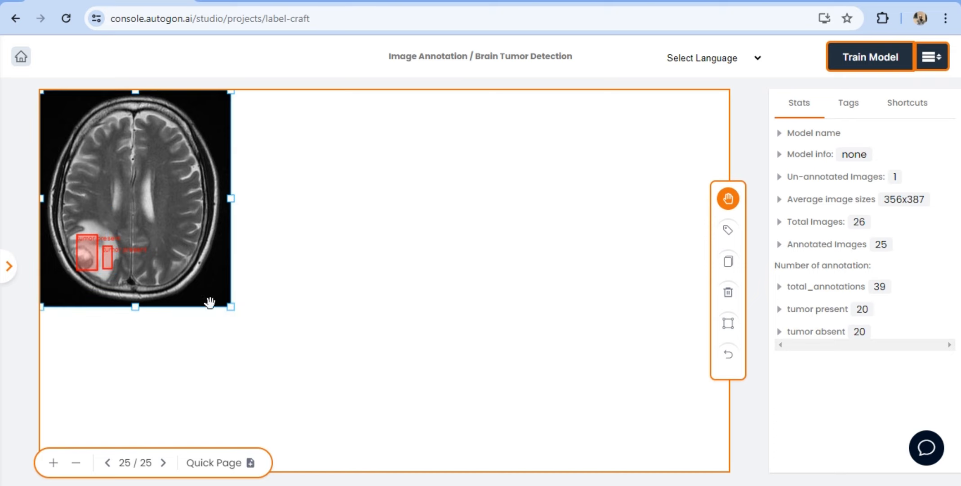
- Page back from the twenty-fifth scan to the twelfth and review the bounding boxes on the annotated scans
{"action": "left_click", "coordinate": [108, 462]}
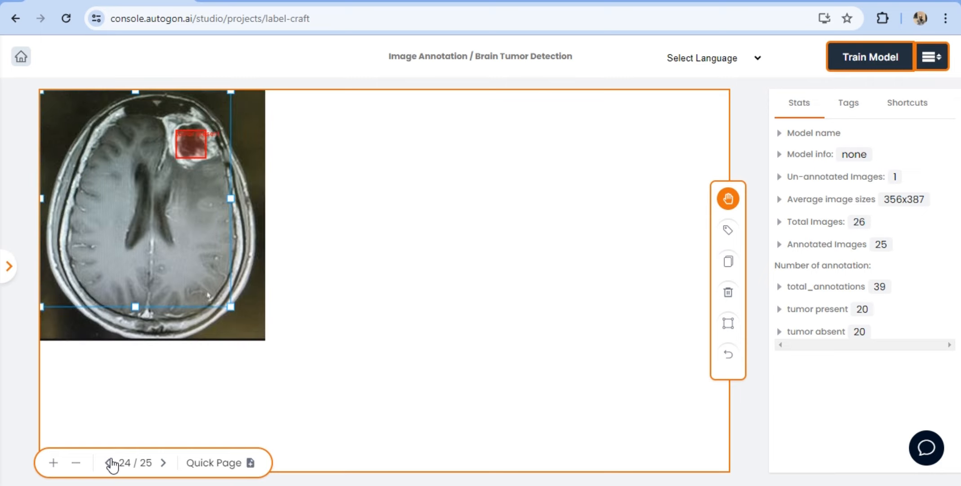
{"action": "left_click", "coordinate": [109, 462]}
{"action": "left_click", "coordinate": [108, 462]}
{"action": "left_click", "coordinate": [108, 462]}
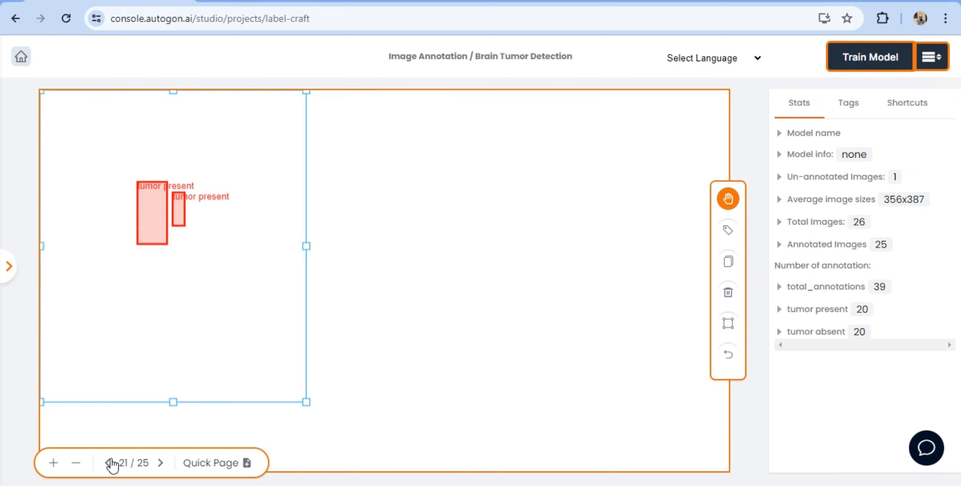
{"action": "left_click", "coordinate": [108, 462]}
{"action": "left_click", "coordinate": [109, 463]}
{"action": "left_click", "coordinate": [108, 463]}
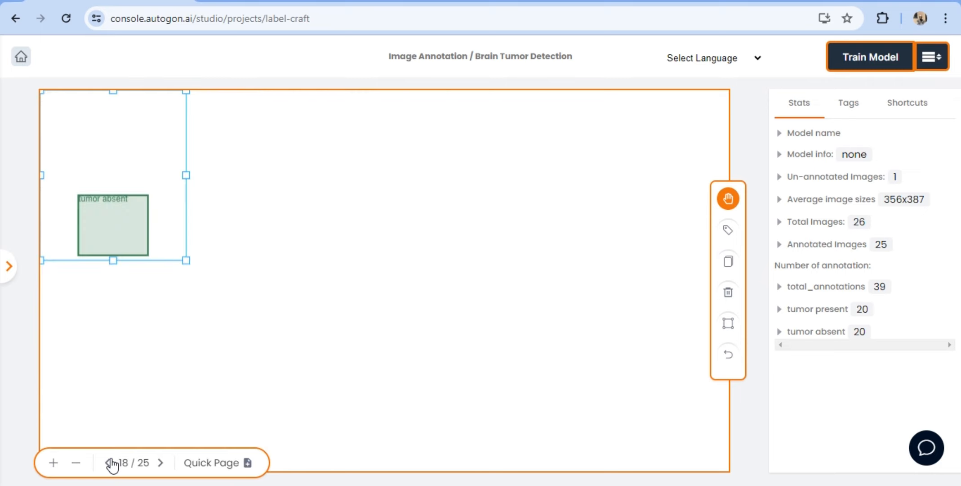
{"action": "left_click", "coordinate": [109, 462]}
{"action": "left_click", "coordinate": [108, 463]}
{"action": "left_click", "coordinate": [108, 462]}
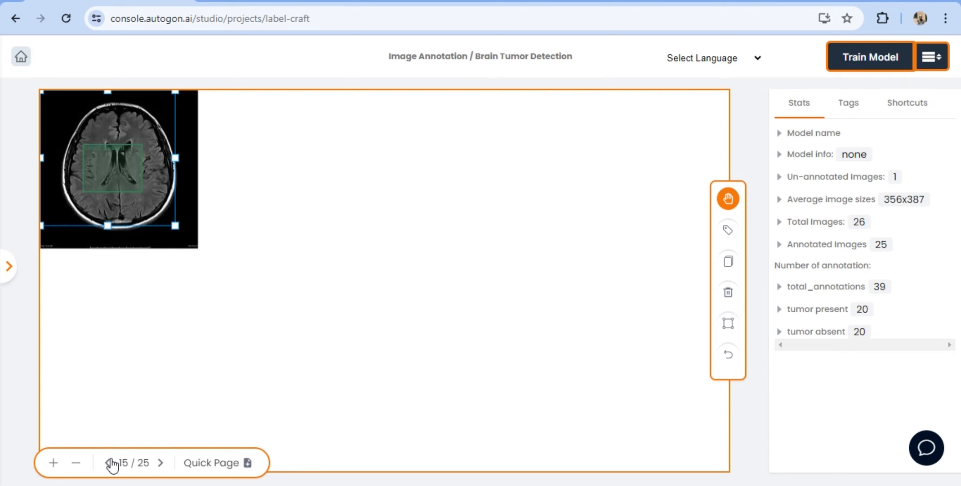
{"action": "left_click", "coordinate": [109, 462]}
{"action": "left_click", "coordinate": [109, 462]}
{"action": "left_click", "coordinate": [109, 462]}
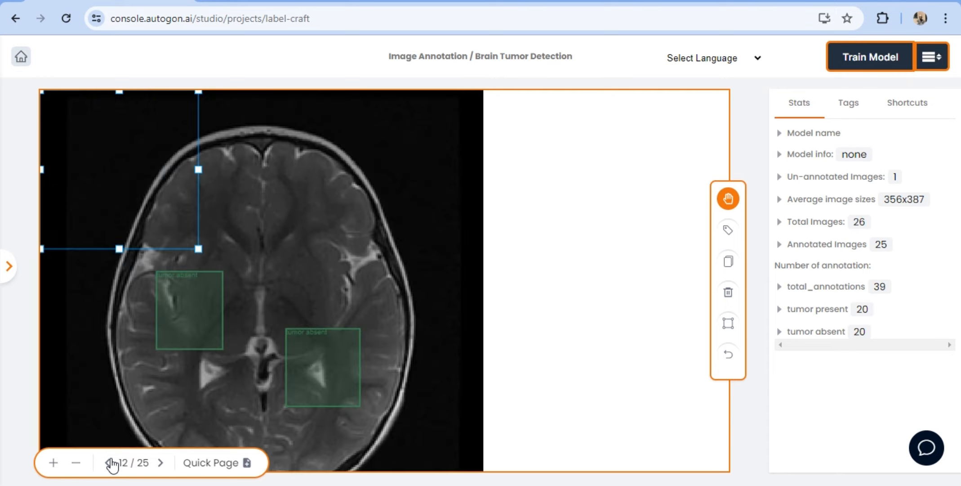
{"action": "left_click", "coordinate": [110, 462]}
{"action": "left_click", "coordinate": [160, 463]}
- Remove both existing boxes from the twelfth scan and draw a new bounding box over the left-middle part of the brain
{"action": "left_click", "coordinate": [730, 355]}
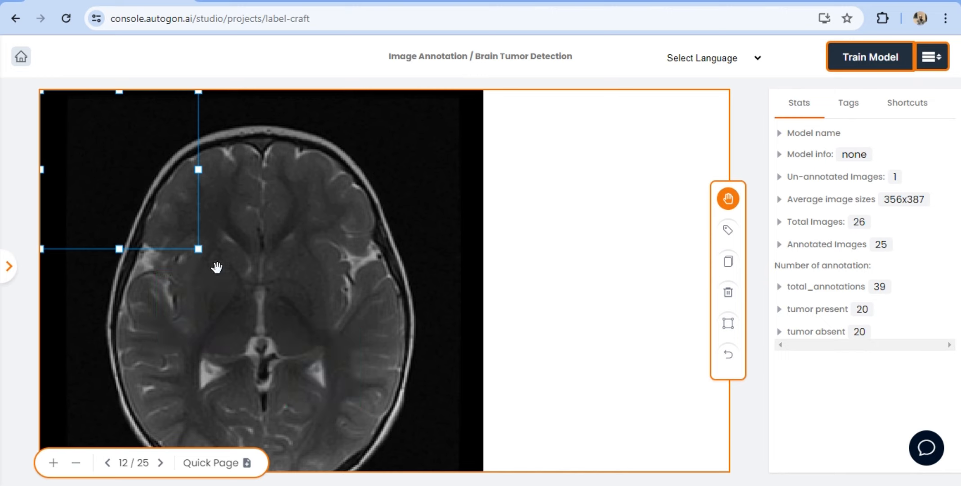
{"action": "left_click", "coordinate": [731, 323]}
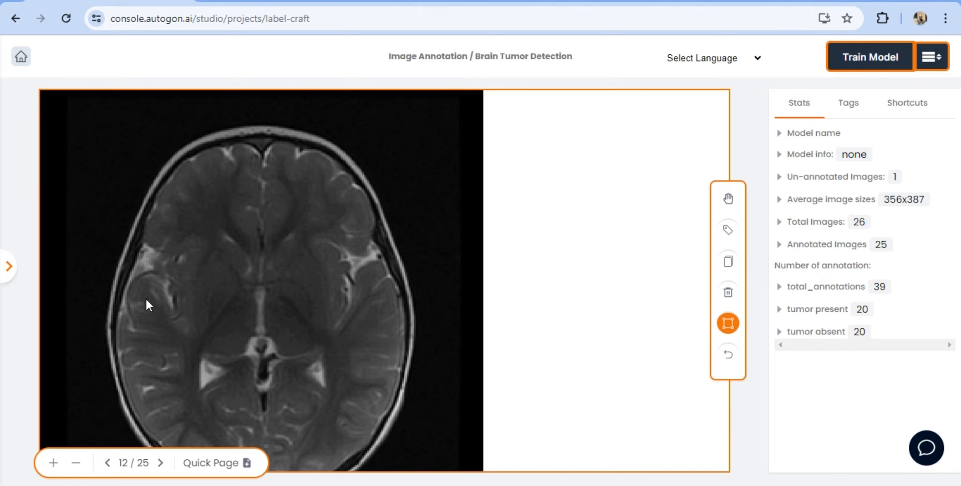
{"action": "left_click_drag", "start_coordinate": [145, 296], "coordinate": [218, 354]}
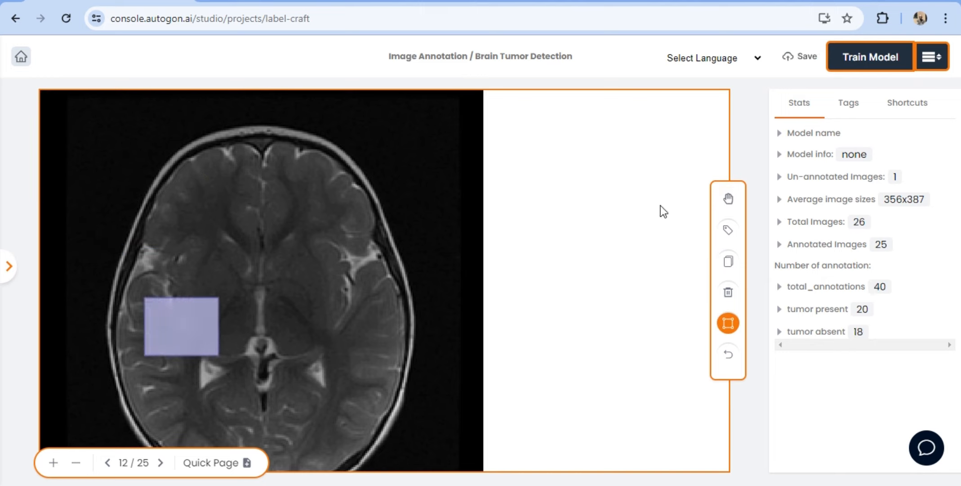
- Tag the new bounding box on the twelfth scan as "tumor absent" and save the annotations
{"action": "left_click", "coordinate": [726, 198]}
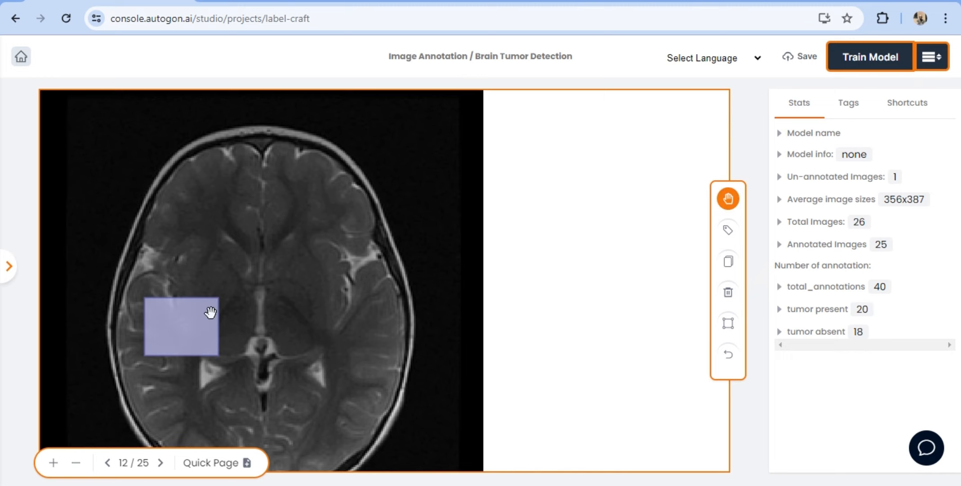
{"action": "left_click", "coordinate": [175, 327]}
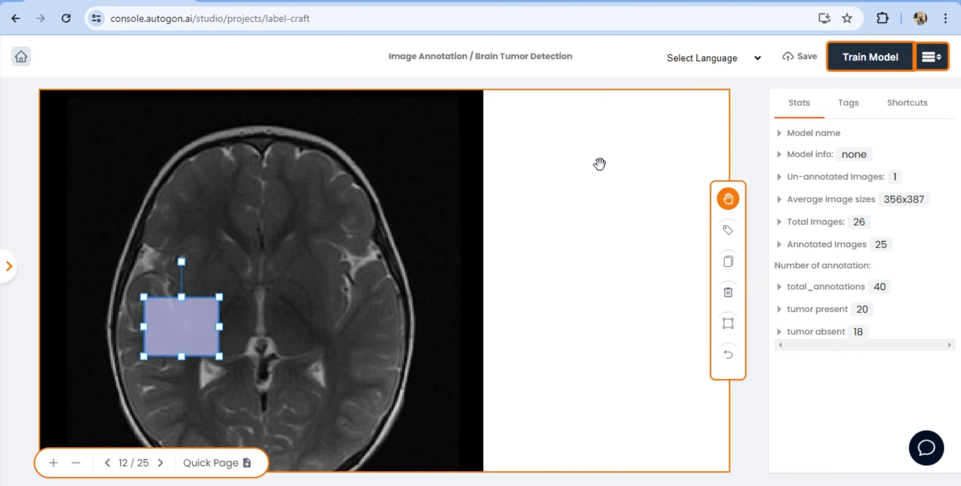
{"action": "left_click", "coordinate": [728, 230]}
{"action": "left_click", "coordinate": [500, 321]}
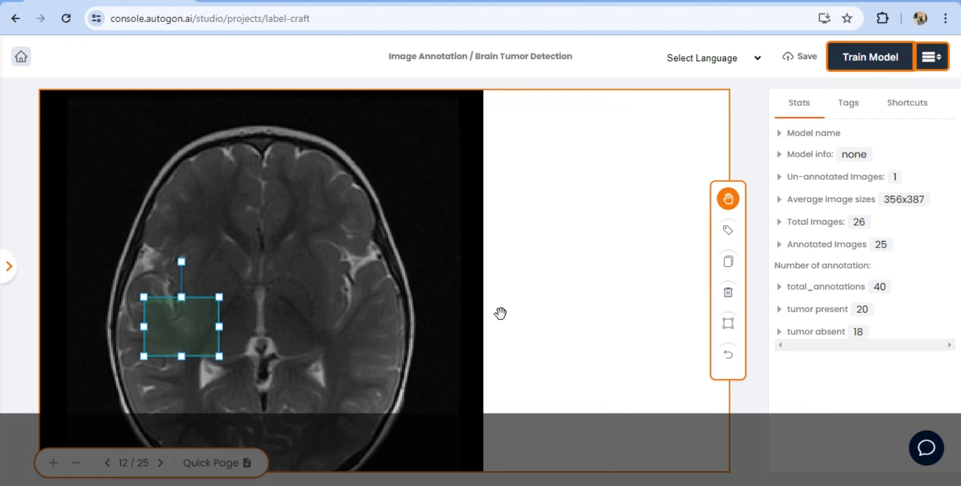
{"action": "left_click", "coordinate": [800, 56]}
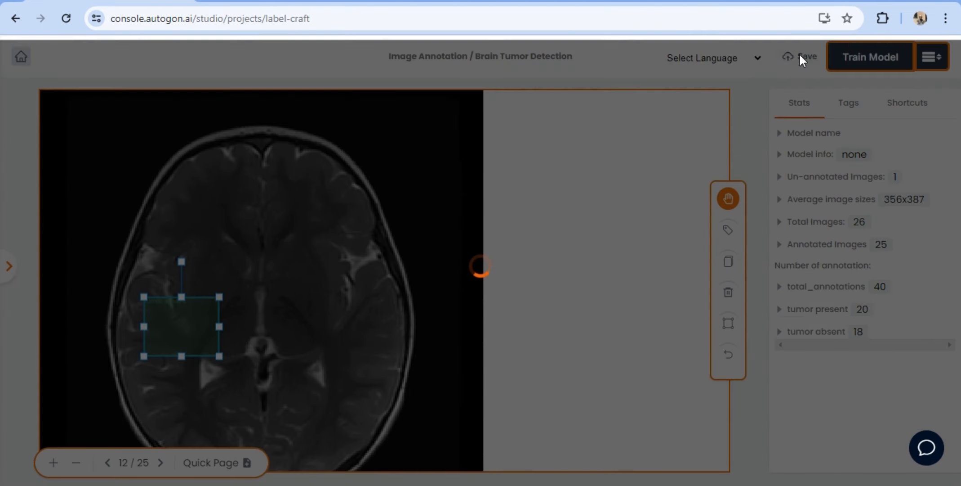
- Draw a second bounding box around the bright spot in the twelfth scan's lower-right brain area, tag it "tumor absent" and save
{"action": "left_click", "coordinate": [728, 324]}
{"action": "left_click_drag", "start_coordinate": [292, 333], "coordinate": [340, 397]}
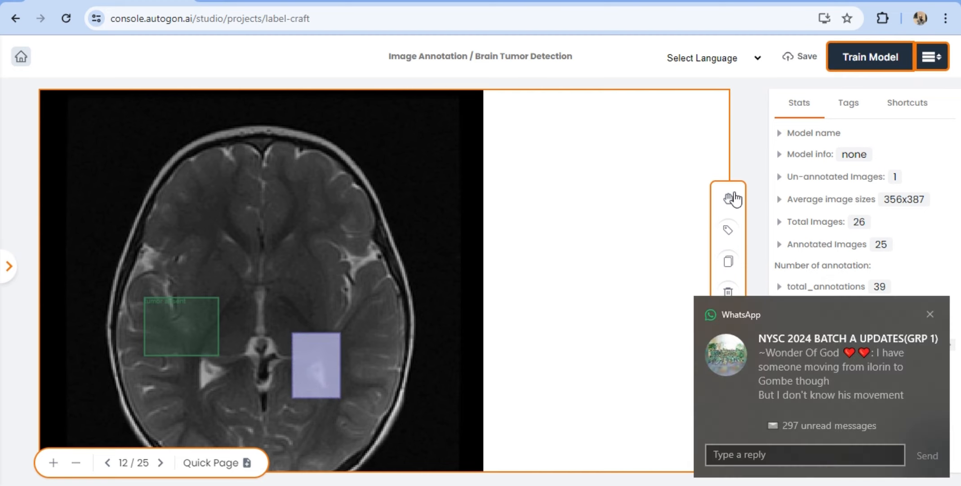
{"action": "left_click", "coordinate": [728, 199]}
{"action": "left_click", "coordinate": [322, 364]}
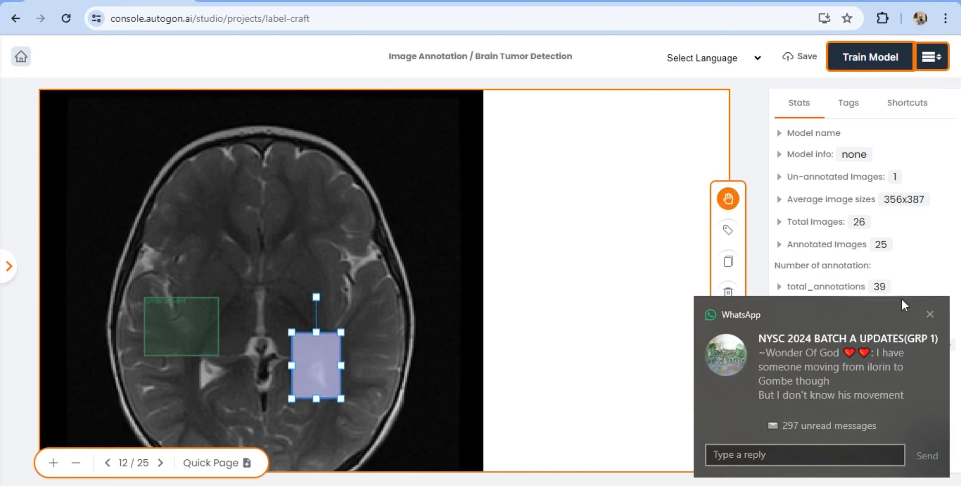
{"action": "left_click", "coordinate": [929, 313]}
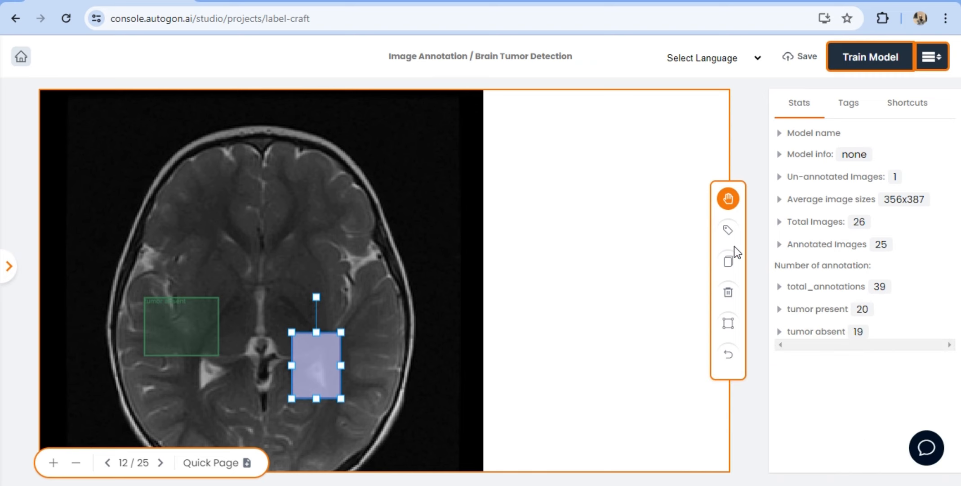
{"action": "left_click", "coordinate": [729, 231]}
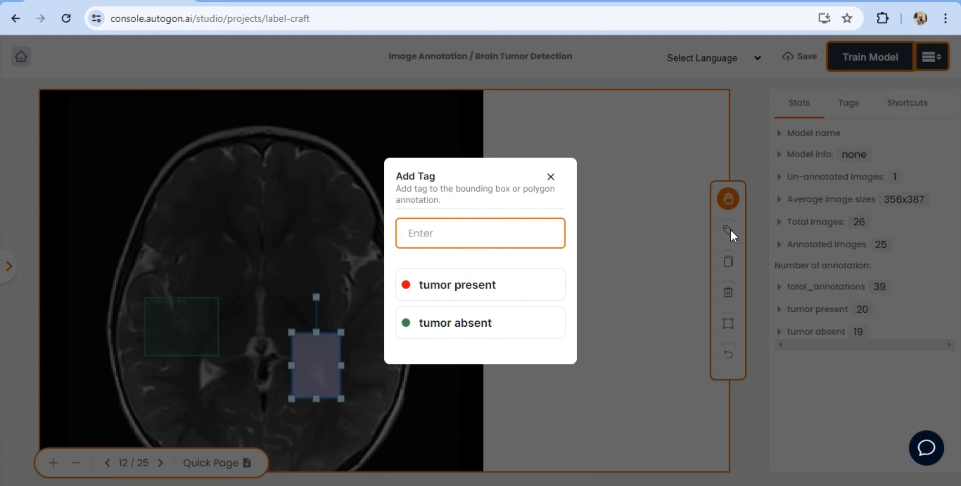
{"action": "left_click", "coordinate": [508, 343]}
{"action": "left_click", "coordinate": [799, 56]}
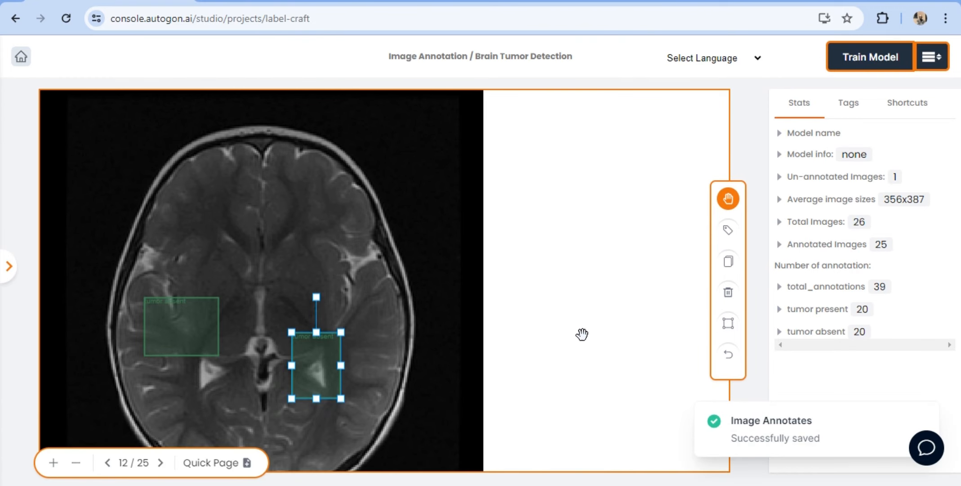
{"action": "left_click", "coordinate": [727, 324]}
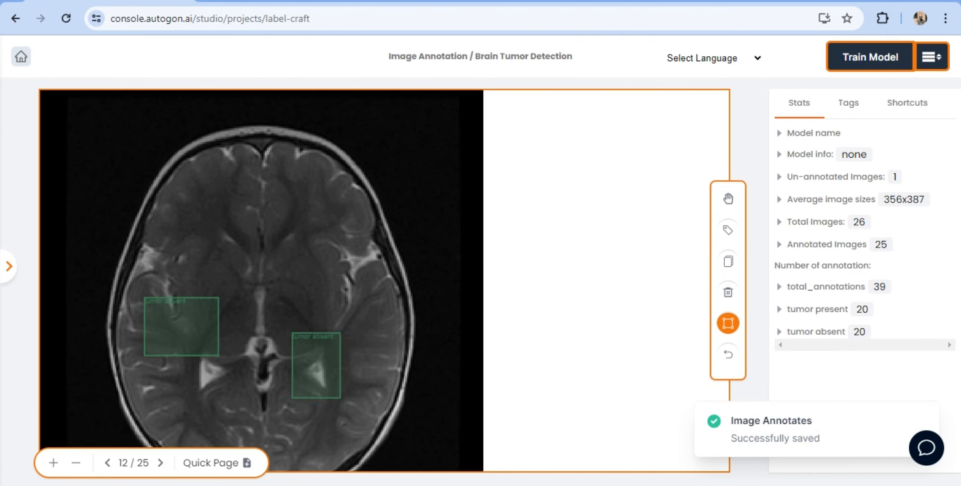
- Page back from the twelfth scan to the first and review the bounding boxes and tags on each scan
{"action": "left_click", "coordinate": [108, 462]}
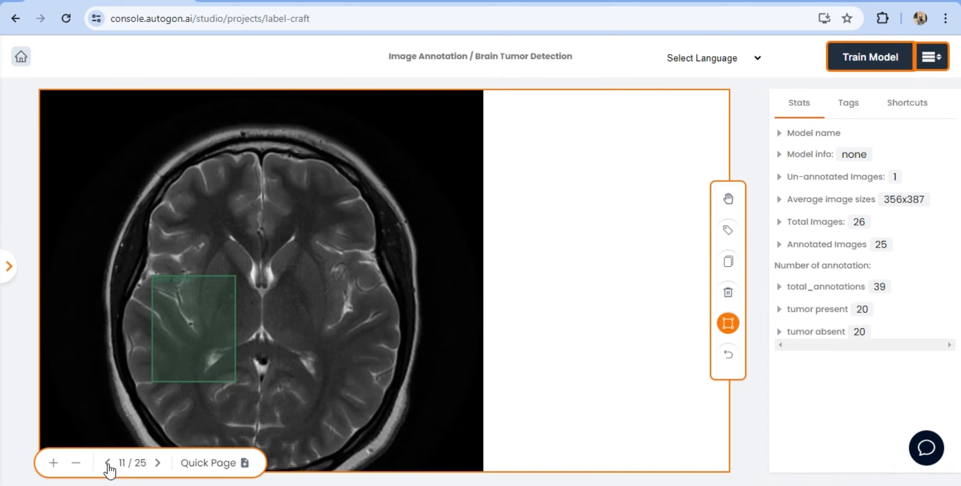
{"action": "left_click", "coordinate": [108, 461]}
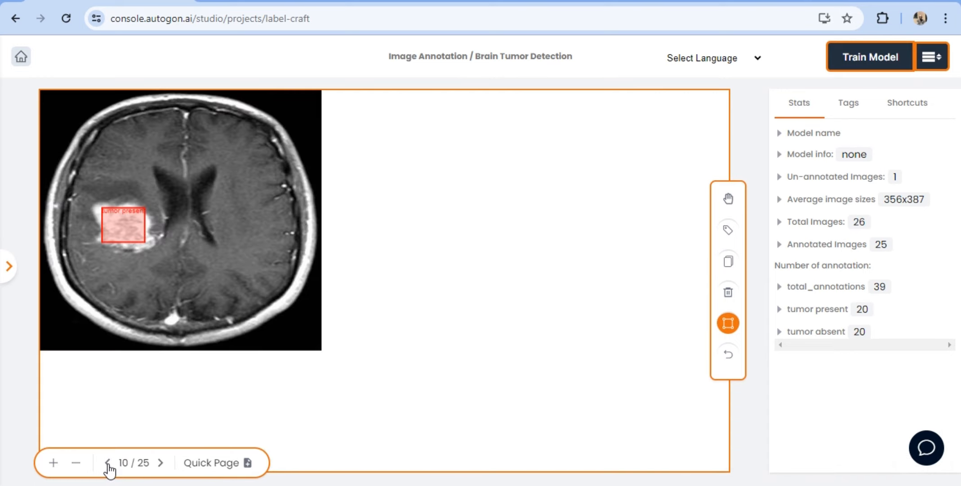
{"action": "left_click", "coordinate": [107, 462]}
{"action": "left_click", "coordinate": [107, 462]}
{"action": "left_click", "coordinate": [108, 462]}
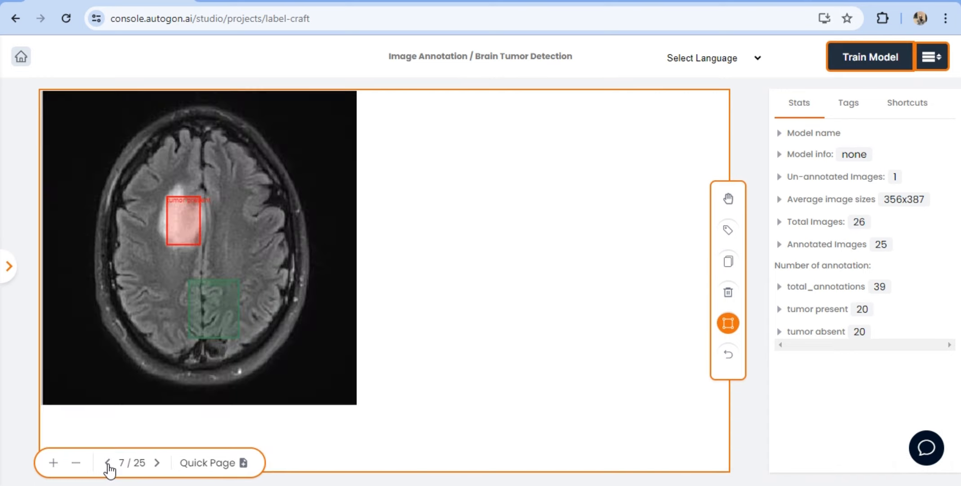
{"action": "left_click", "coordinate": [108, 461]}
{"action": "left_click", "coordinate": [108, 462]}
{"action": "left_click", "coordinate": [108, 462]}
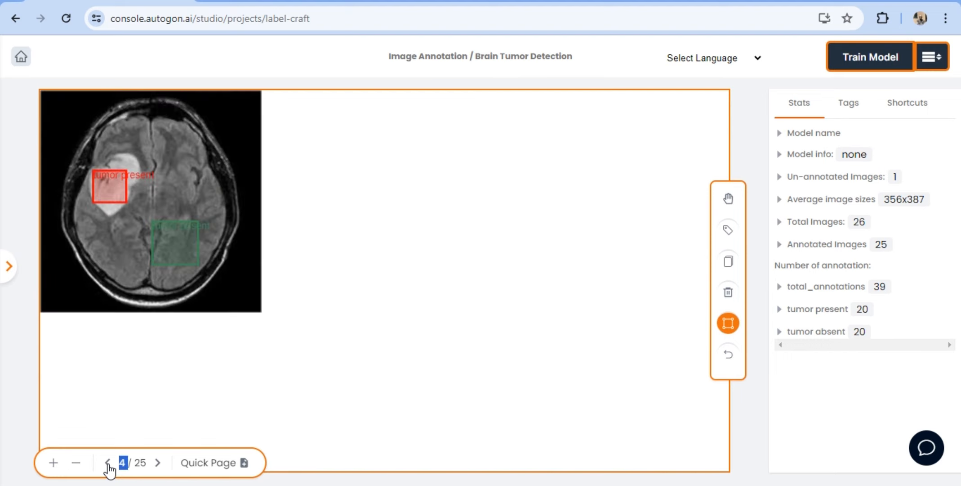
{"action": "left_click", "coordinate": [107, 461]}
{"action": "left_click", "coordinate": [107, 462]}
{"action": "left_click", "coordinate": [108, 462]}
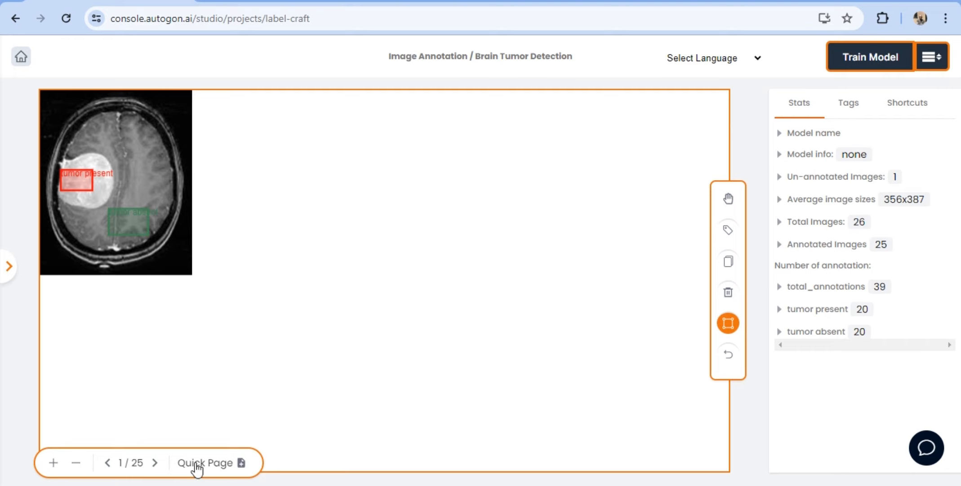
- Page forward from the first scan to the twenty-fifth and check the annotations on every page
{"action": "left_click", "coordinate": [164, 467]}
{"action": "left_click", "coordinate": [163, 466]}
{"action": "left_click", "coordinate": [164, 467]}
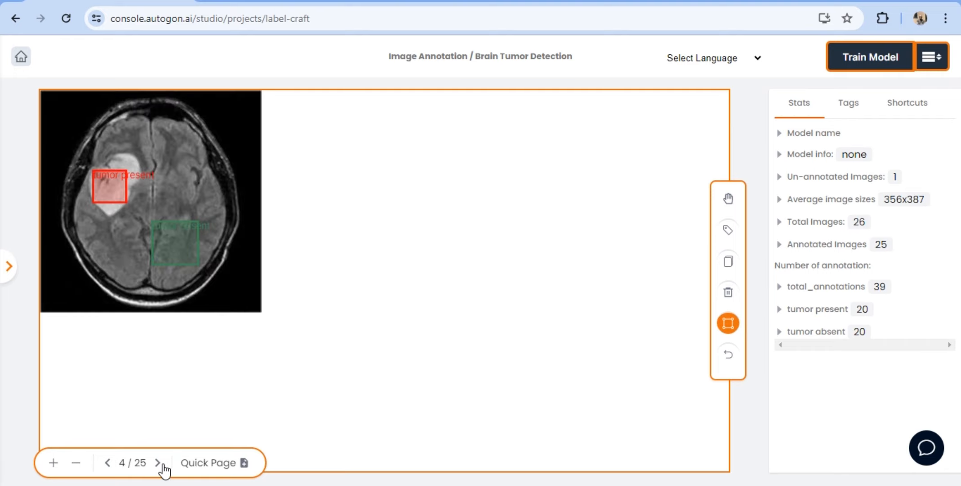
{"action": "left_click", "coordinate": [163, 467]}
{"action": "left_click", "coordinate": [163, 466]}
{"action": "left_click", "coordinate": [163, 467]}
{"action": "left_click", "coordinate": [163, 467]}
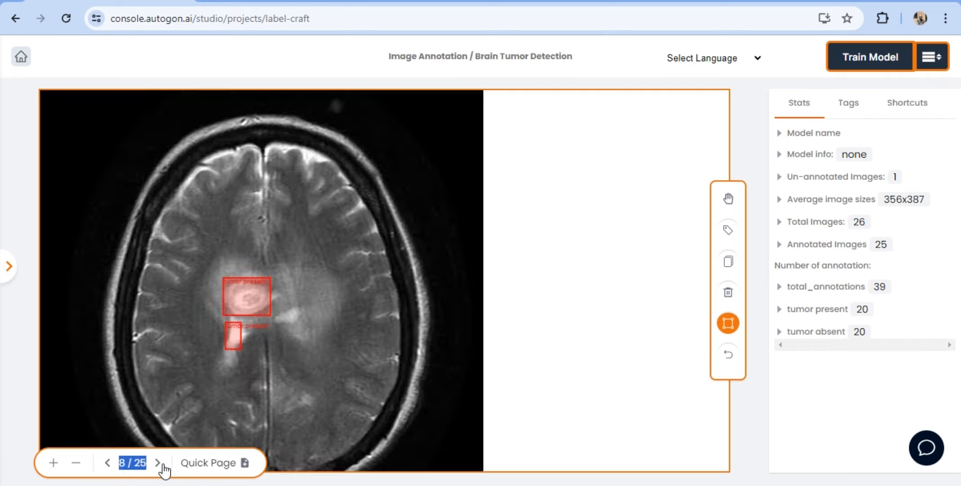
{"action": "left_click", "coordinate": [164, 466]}
{"action": "left_click", "coordinate": [164, 467]}
{"action": "left_click", "coordinate": [164, 466]}
{"action": "left_click", "coordinate": [163, 467]}
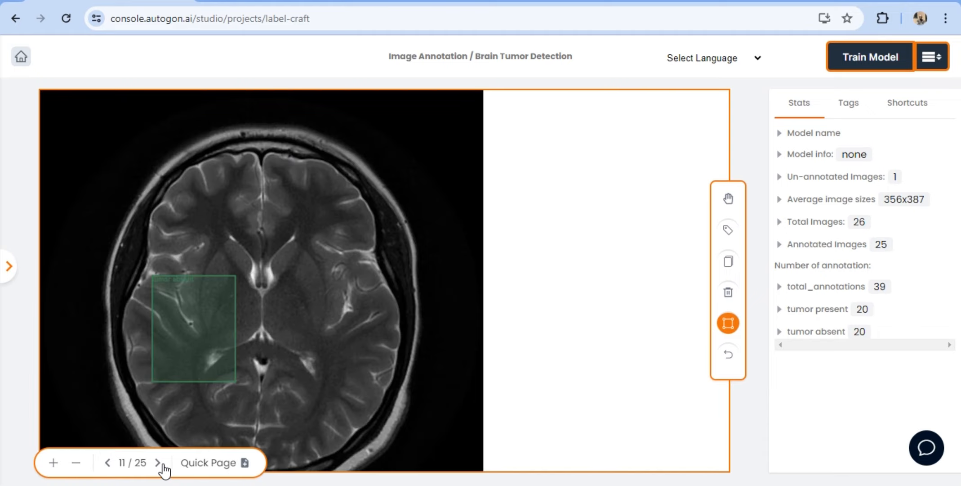
{"action": "left_click", "coordinate": [164, 466]}
{"action": "left_click", "coordinate": [164, 466]}
{"action": "left_click", "coordinate": [163, 467]}
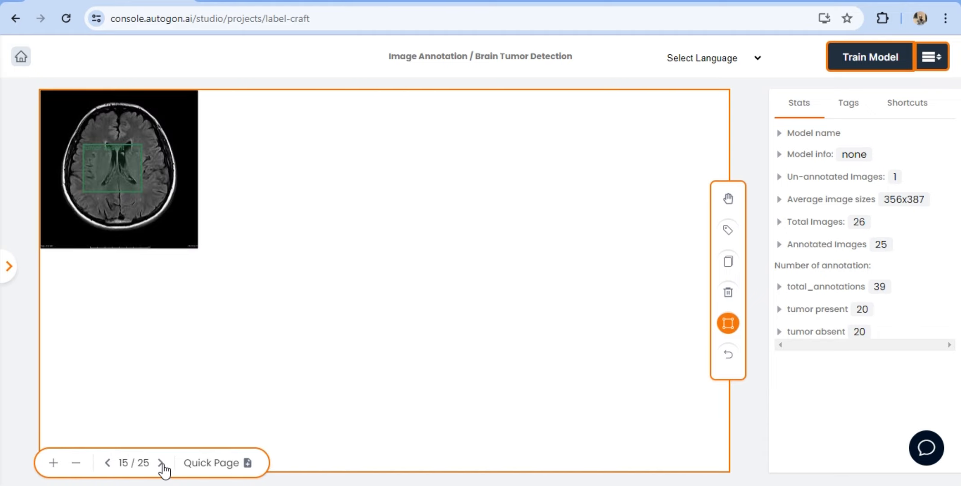
{"action": "left_click", "coordinate": [164, 467]}
{"action": "left_click", "coordinate": [163, 466]}
{"action": "left_click", "coordinate": [164, 466]}
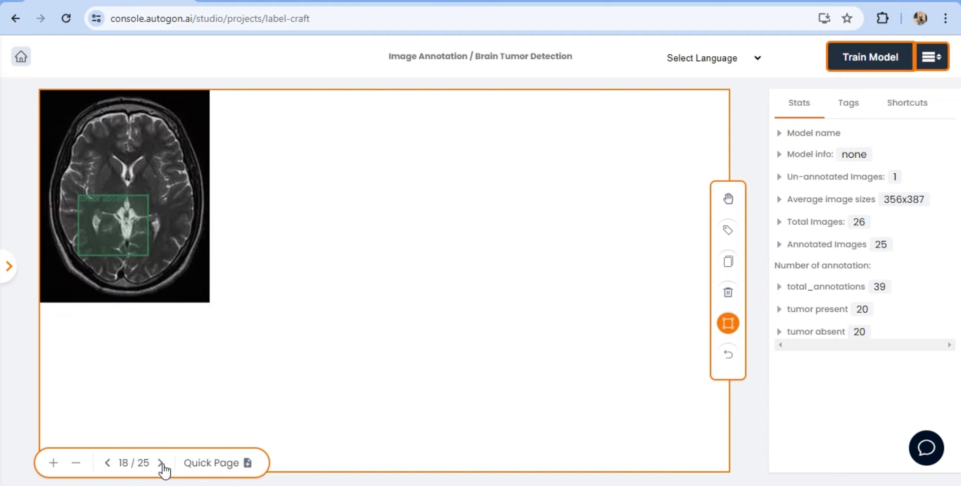
{"action": "left_click", "coordinate": [163, 467]}
{"action": "left_click", "coordinate": [163, 467]}
{"action": "left_click", "coordinate": [164, 467]}
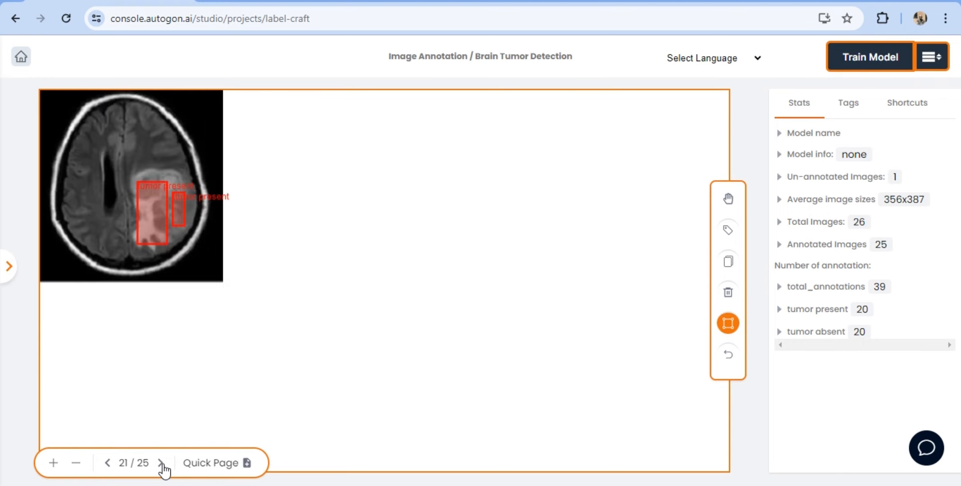
{"action": "left_click", "coordinate": [161, 463]}
{"action": "left_click", "coordinate": [163, 466]}
{"action": "left_click", "coordinate": [163, 467]}
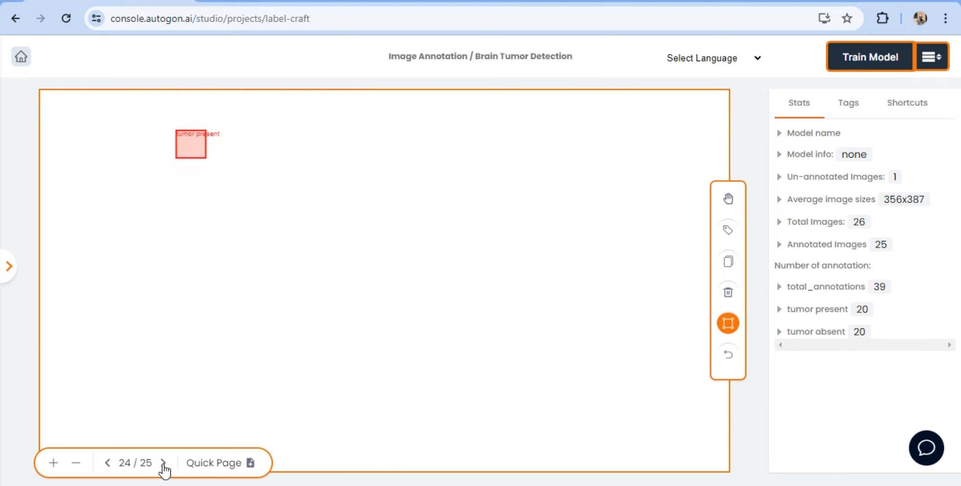
{"action": "left_click", "coordinate": [163, 467]}
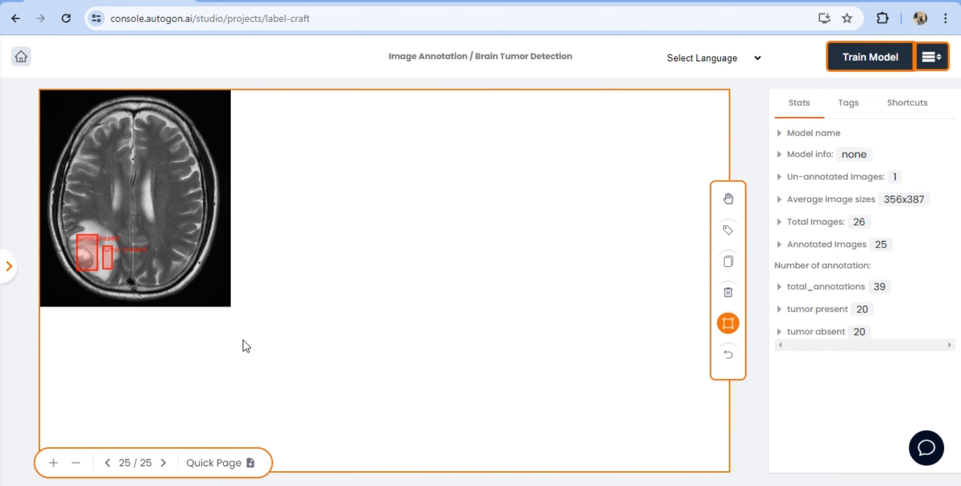
- Open the model training setup and set the save name to "tumor detection model", leaving the load name empty
{"action": "left_click", "coordinate": [854, 54]}
{"action": "left_click", "coordinate": [399, 154]}
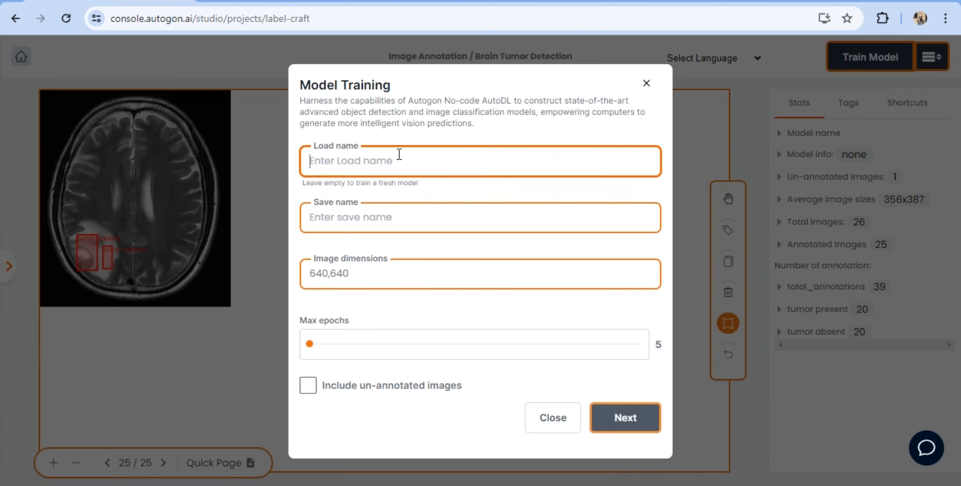
{"action": "left_click", "coordinate": [344, 210]}
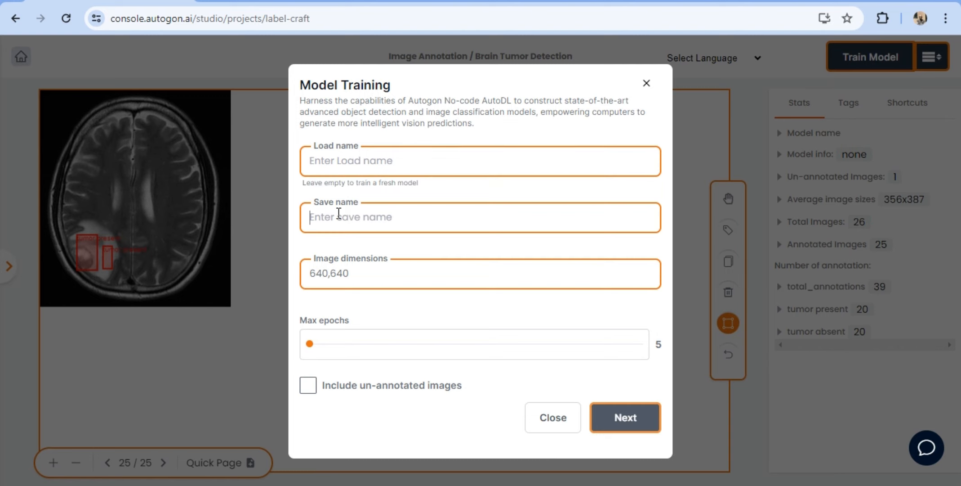
{"action": "type", "text": "tu"}
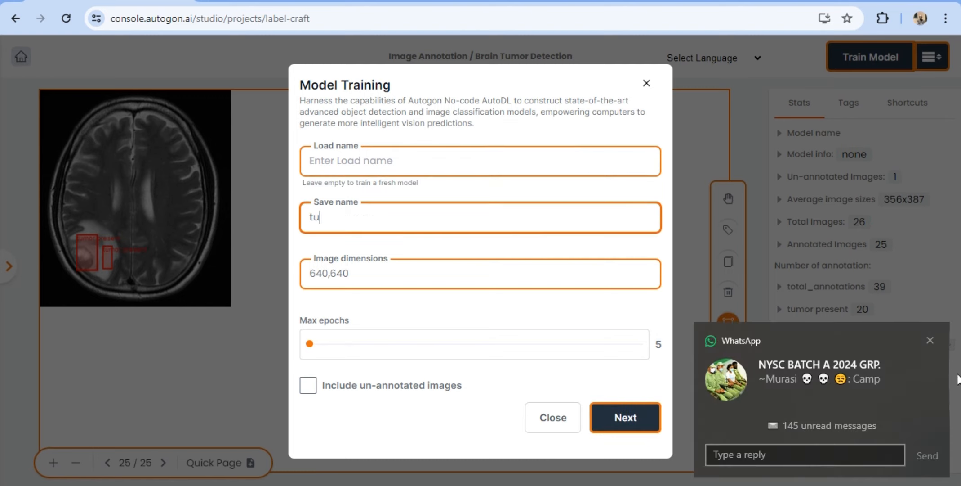
{"action": "left_click", "coordinate": [930, 341]}
{"action": "left_click", "coordinate": [337, 215]}
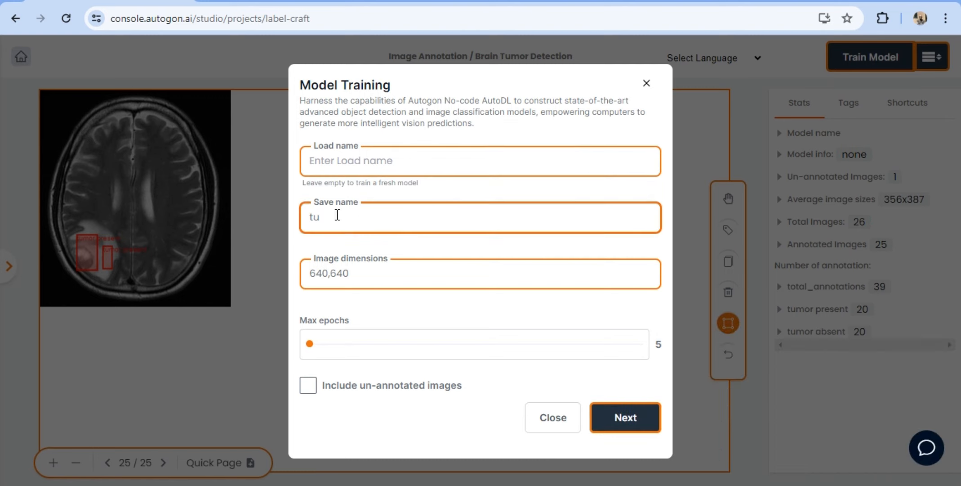
{"action": "type", "text": "n"}
{"action": "key", "text": "BackSpace"}
{"action": "type", "text": "mor detection model"}
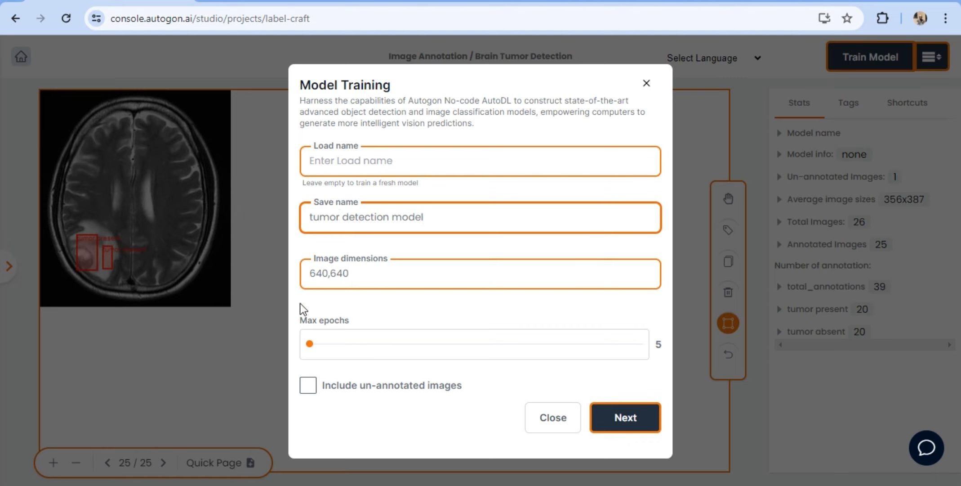
- Adjust the max epochs setting and start training with the Small model type
{"action": "left_click", "coordinate": [312, 345]}
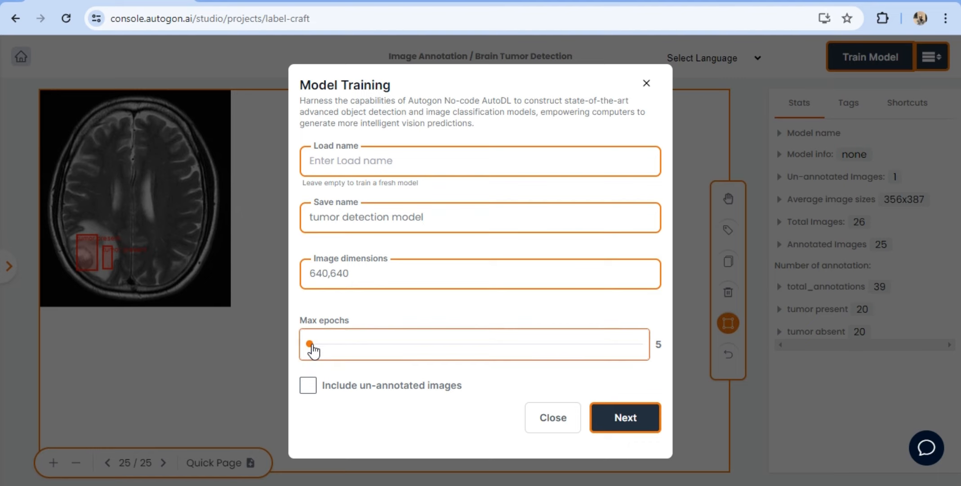
{"action": "left_click_drag", "start_coordinate": [312, 345], "coordinate": [315, 345]}
{"action": "left_click", "coordinate": [623, 418]}
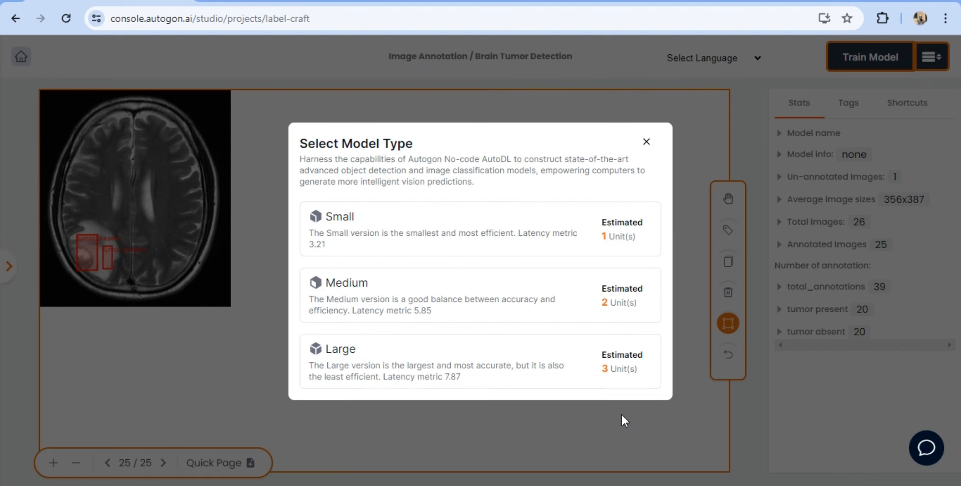
{"action": "left_click", "coordinate": [478, 228]}
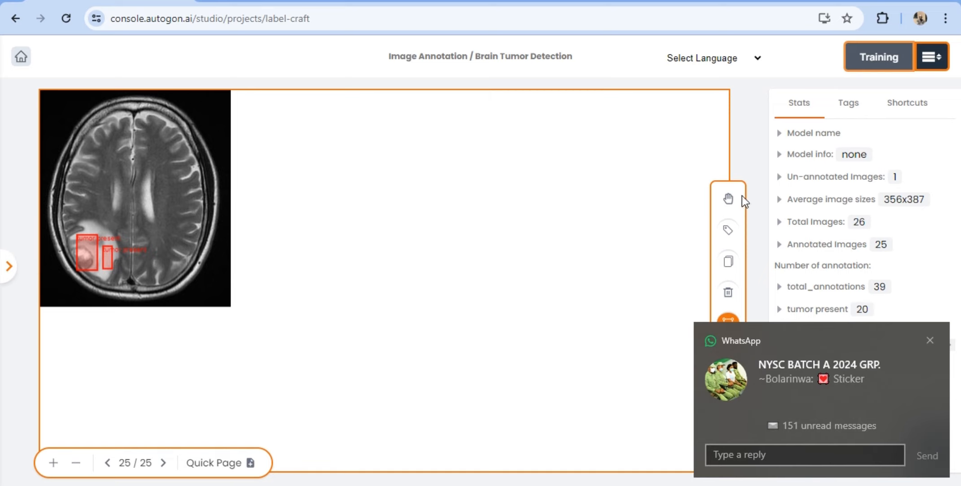
{"action": "left_click", "coordinate": [929, 341]}
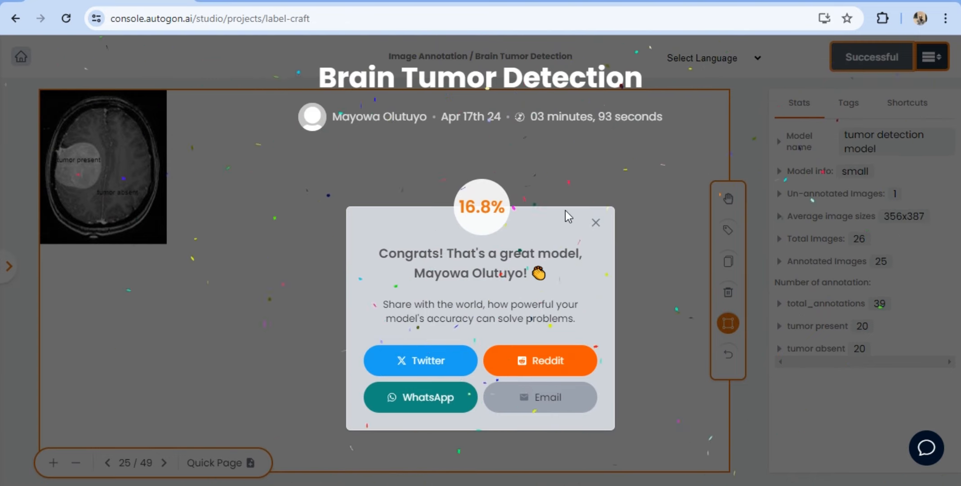
- Dismiss the training success message, then review the trained model's metrics and read the explanation of each metric
{"action": "left_click", "coordinate": [596, 222]}
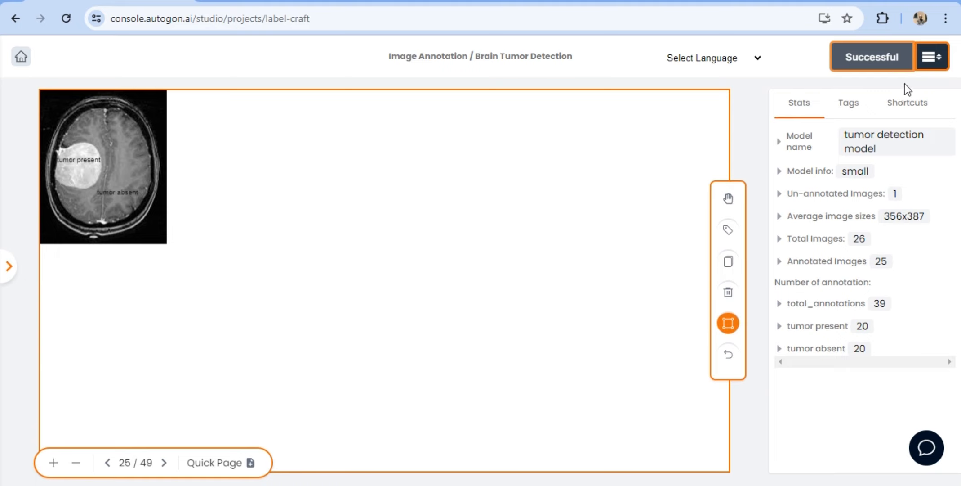
{"action": "left_click", "coordinate": [931, 57]}
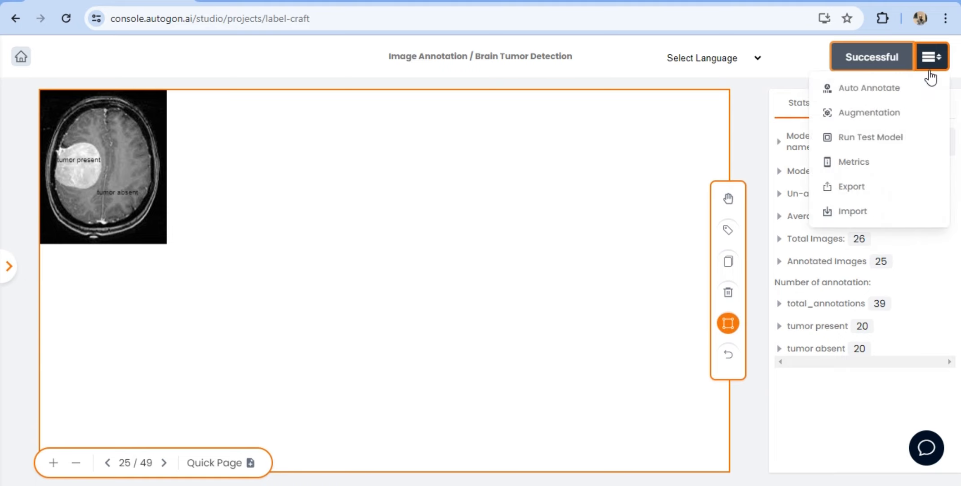
{"action": "left_click", "coordinate": [879, 168]}
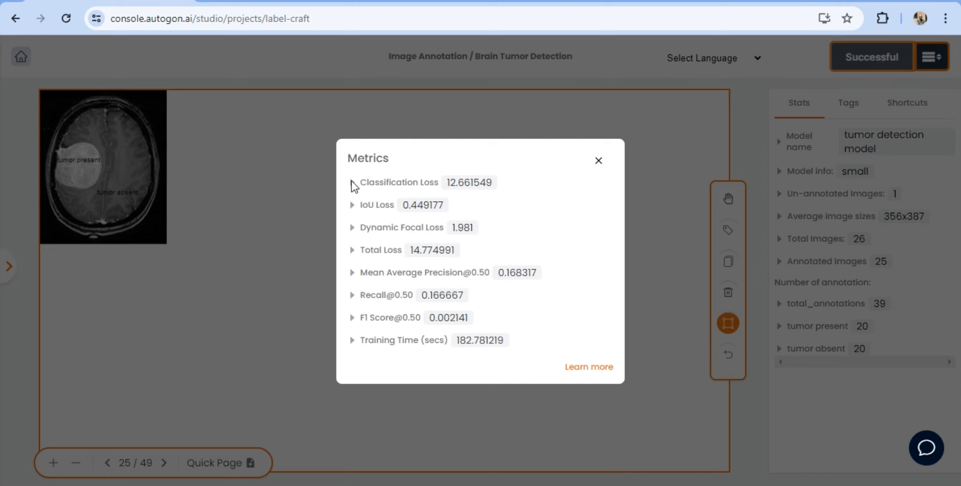
{"action": "left_click", "coordinate": [589, 366]}
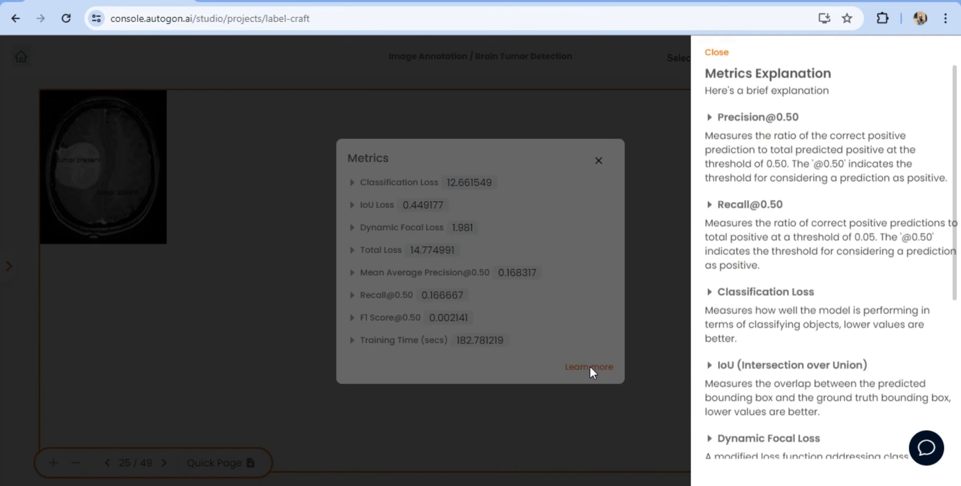
{"action": "scroll", "coordinate": [853, 347], "scroll_direction": "down", "scroll_amount": 6}
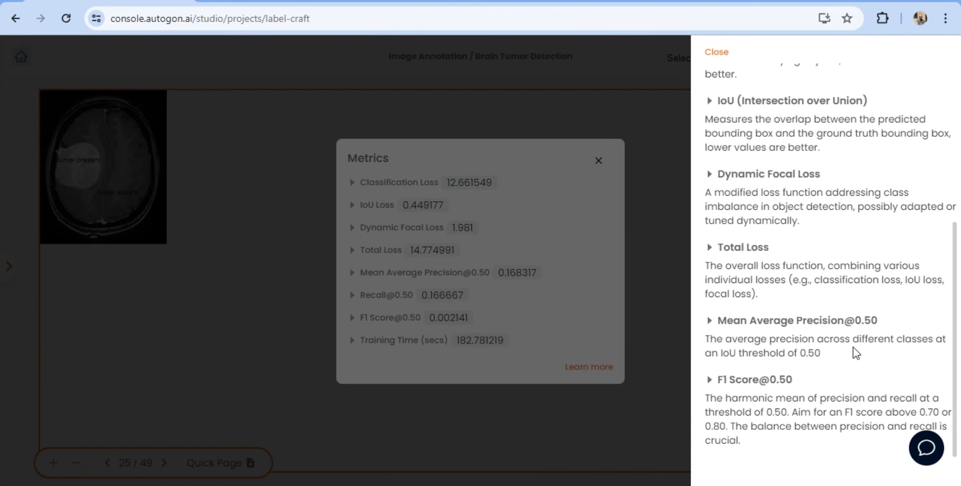
{"action": "scroll", "coordinate": [852, 347], "scroll_direction": "up", "scroll_amount": 8}
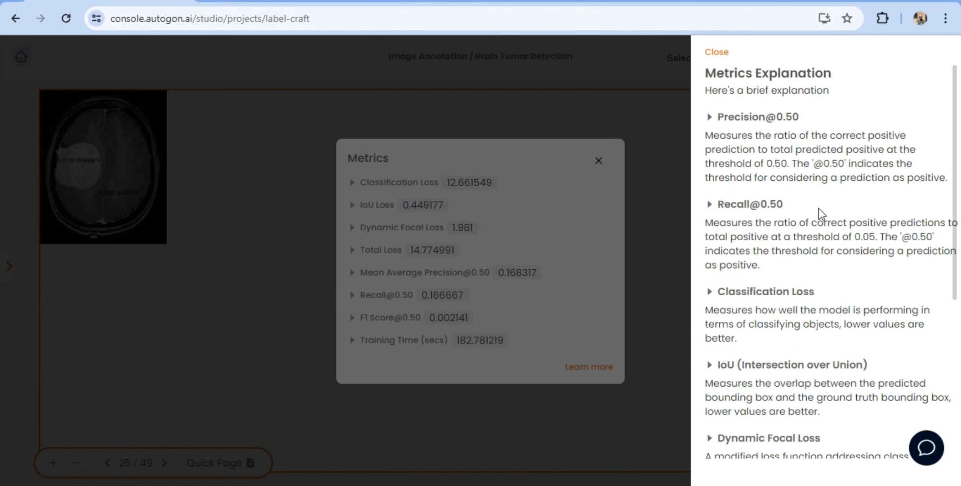
{"action": "left_click", "coordinate": [716, 52]}
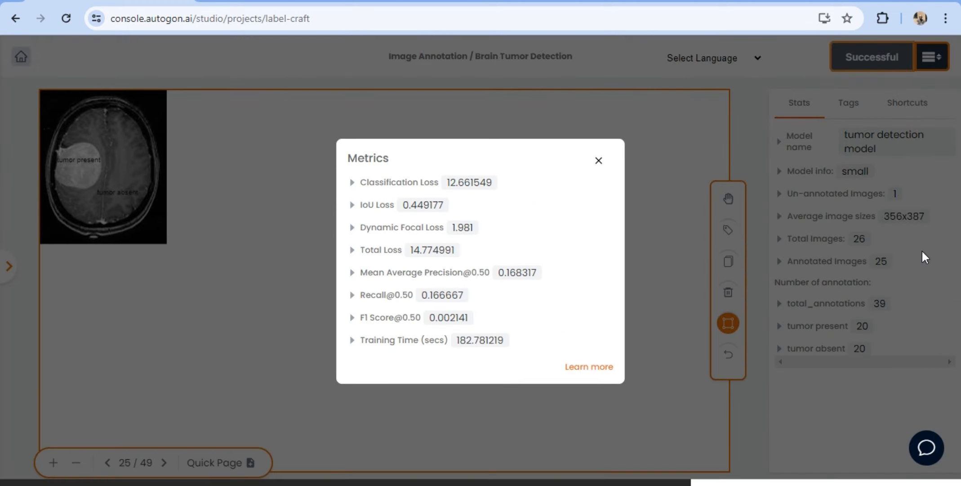
{"action": "left_click", "coordinate": [596, 162]}
- Run the test model on the scan Y47.JPG from the "yes" folder of brain_tumor_dataset
{"action": "left_click", "coordinate": [938, 57]}
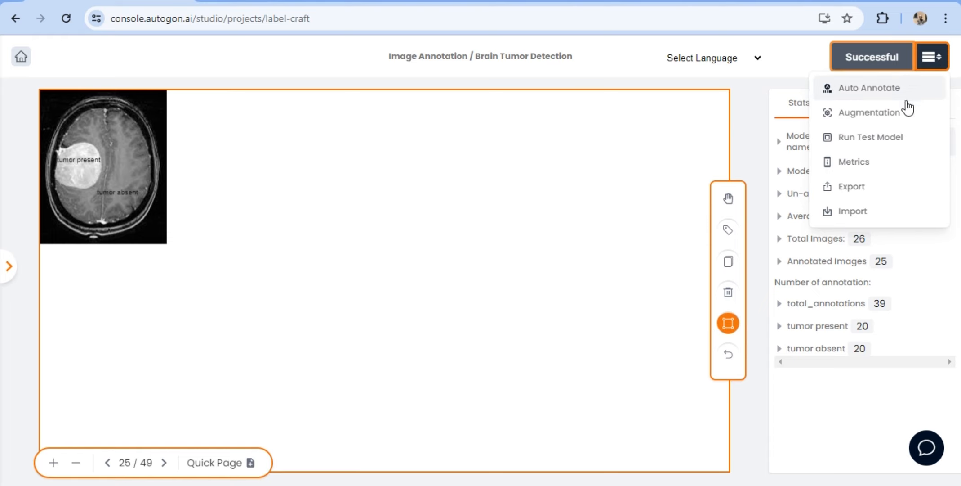
{"action": "left_click", "coordinate": [936, 58]}
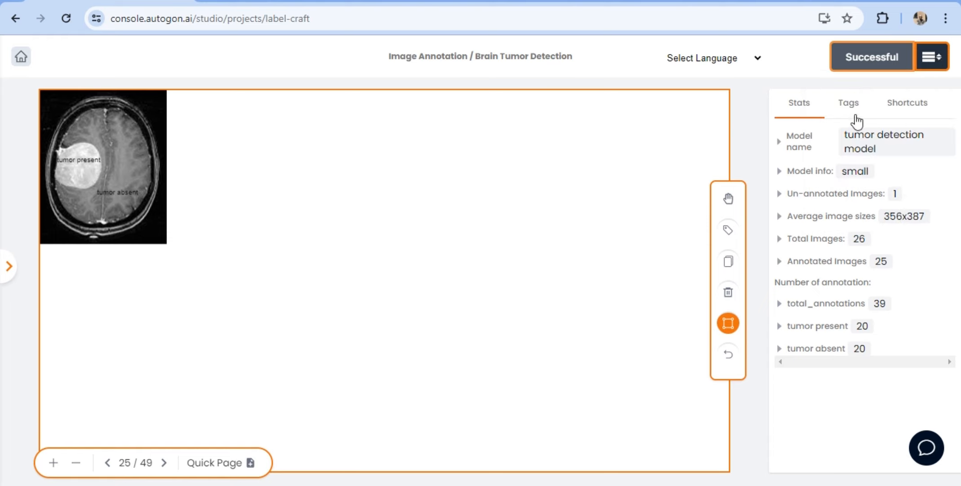
{"action": "left_click", "coordinate": [934, 60]}
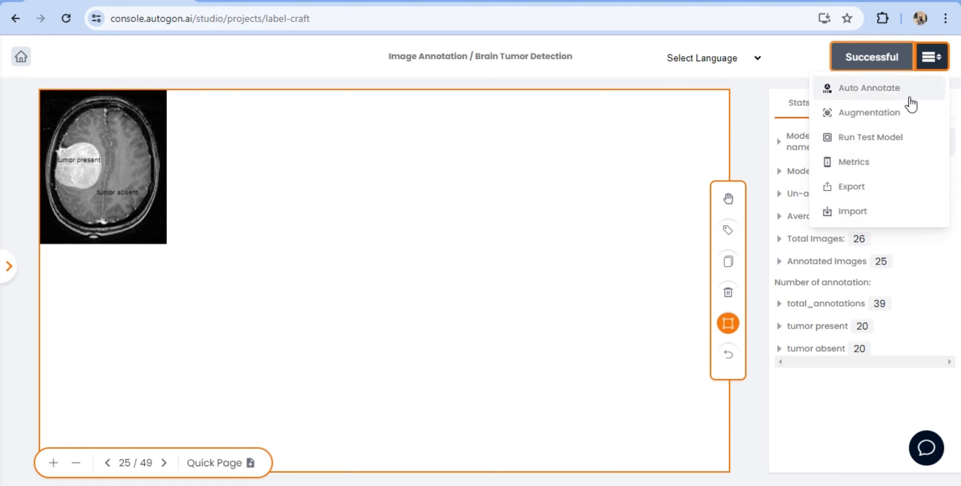
{"action": "left_click", "coordinate": [869, 136]}
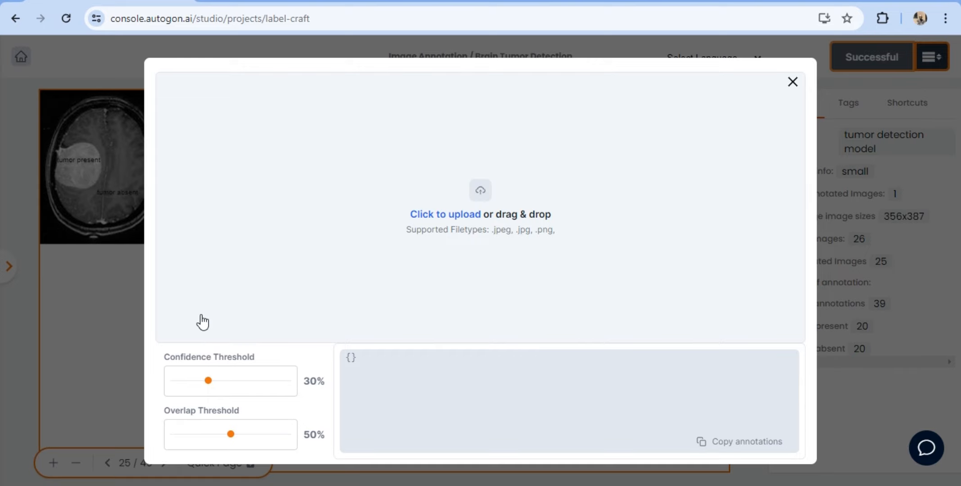
{"action": "left_click", "coordinate": [457, 216]}
{"action": "scroll", "coordinate": [308, 154], "scroll_direction": "down", "scroll_amount": 10}
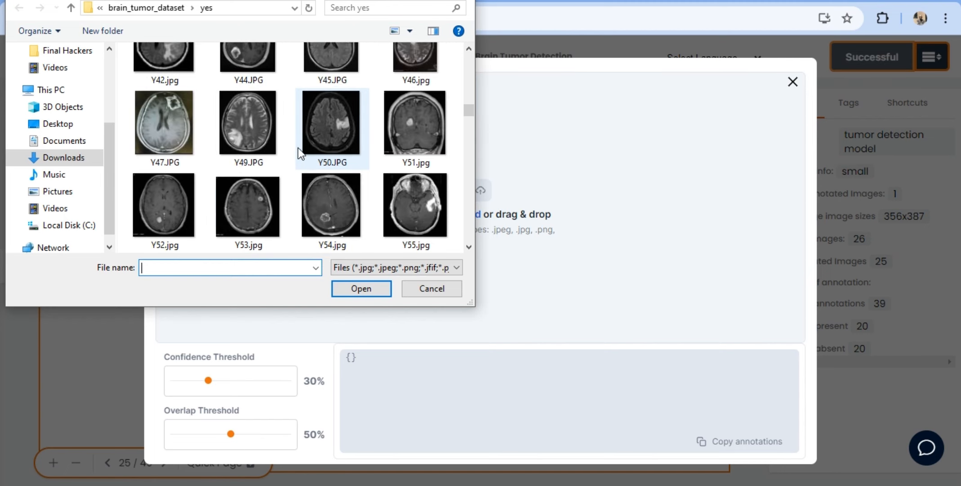
{"action": "left_click", "coordinate": [189, 133]}
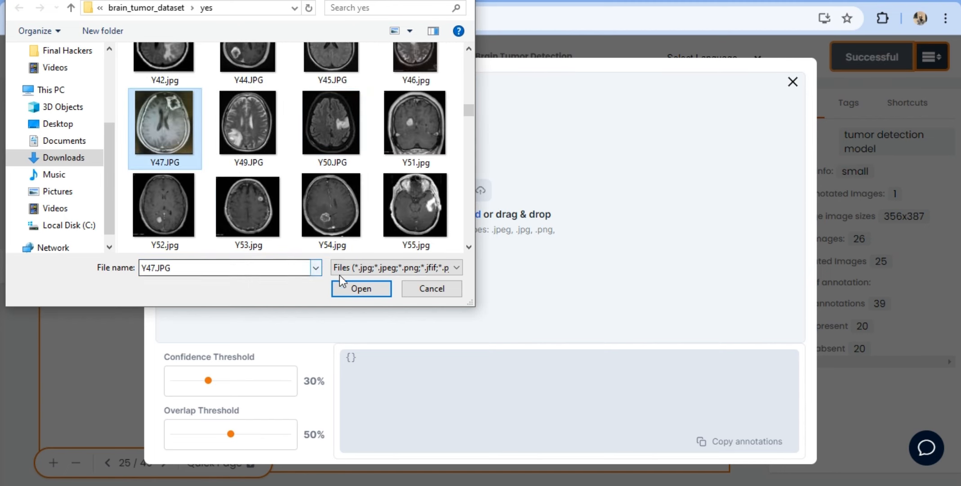
{"action": "left_click", "coordinate": [352, 286]}
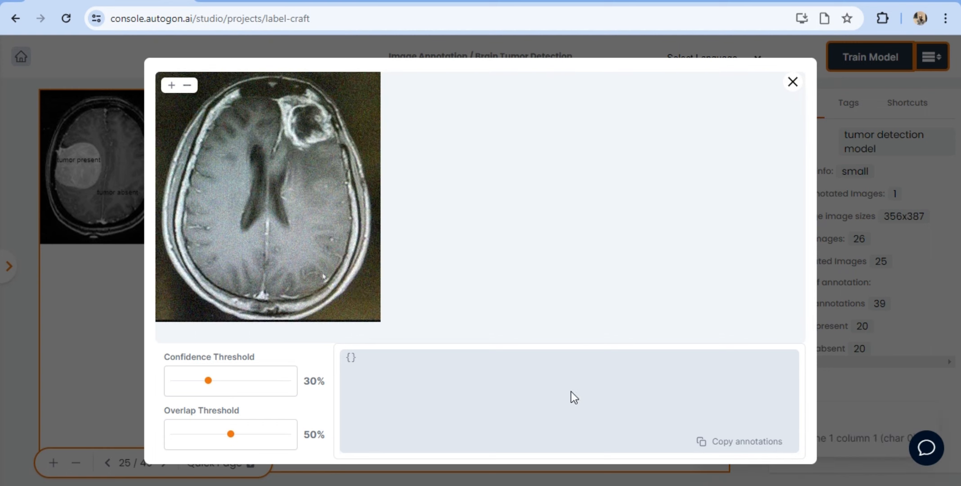
- Lower the confidence threshold to 10% for this scan and close the model test
{"action": "left_click", "coordinate": [185, 381]}
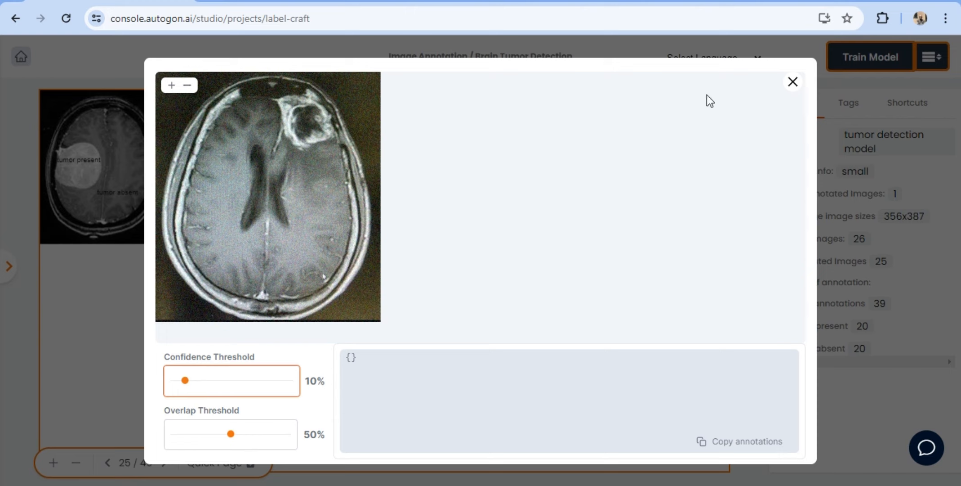
{"action": "left_click", "coordinate": [795, 75]}
{"action": "left_click", "coordinate": [793, 81]}
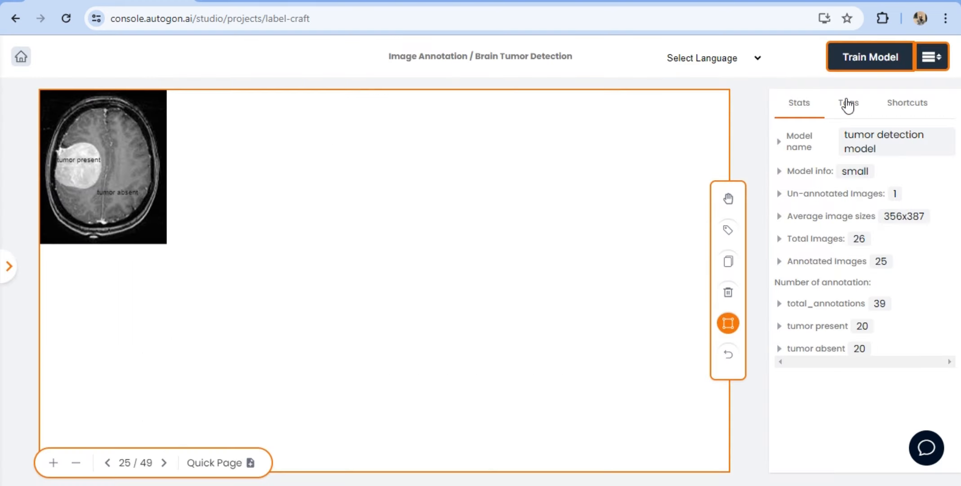
- Run the test model again, this time on the scan Y37.jpg from the "yes" folder
{"action": "left_click", "coordinate": [929, 60]}
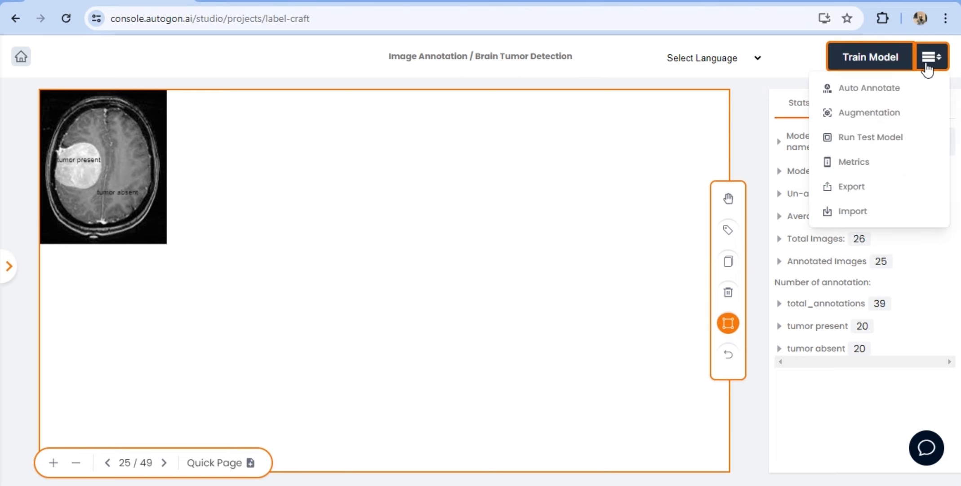
{"action": "left_click", "coordinate": [873, 137]}
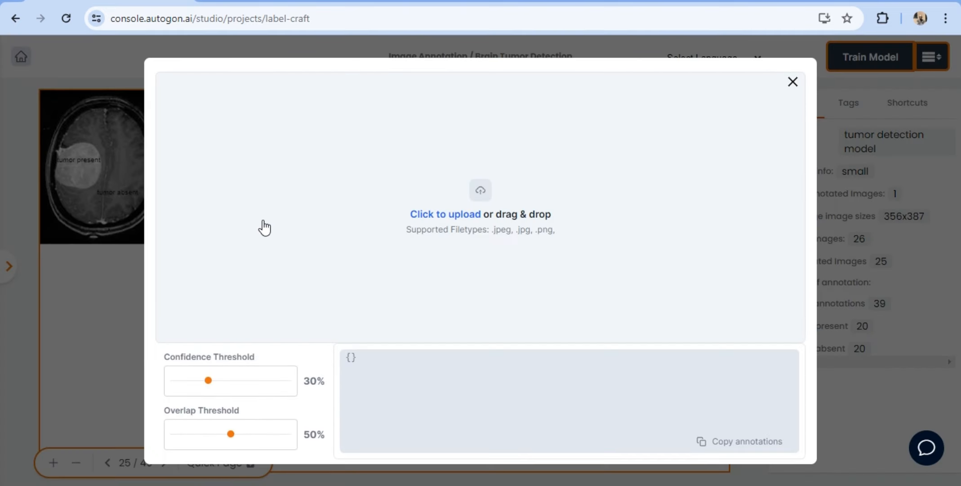
{"action": "left_click", "coordinate": [443, 213]}
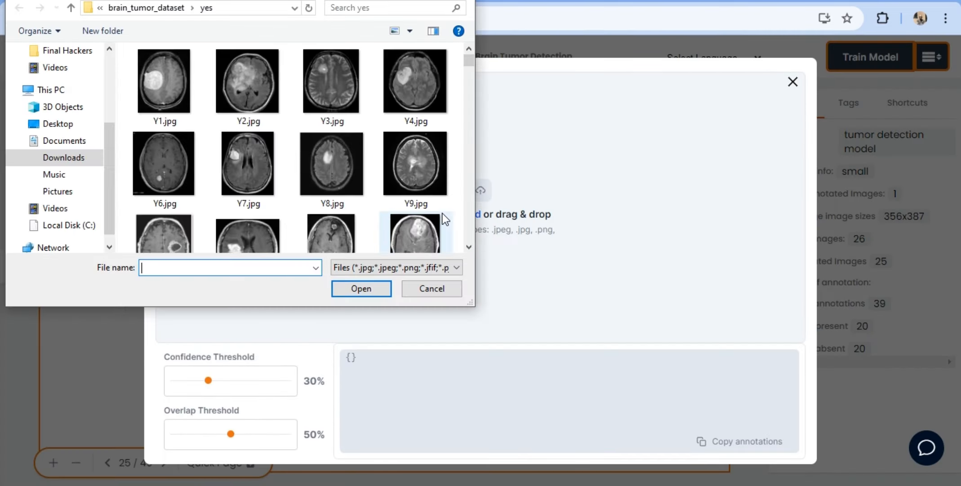
{"action": "scroll", "coordinate": [300, 186], "scroll_direction": "down", "scroll_amount": 3}
{"action": "scroll", "coordinate": [302, 184], "scroll_direction": "down", "scroll_amount": 5}
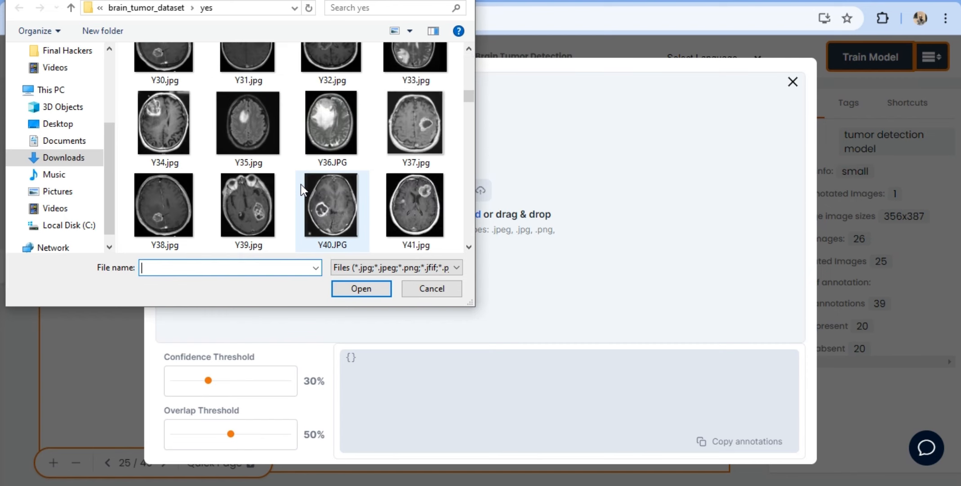
{"action": "left_click", "coordinate": [424, 149]}
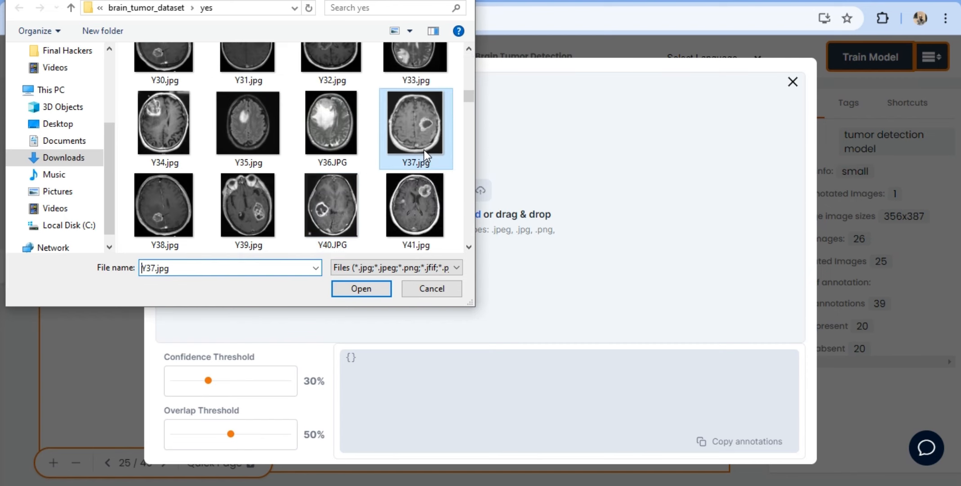
{"action": "left_click", "coordinate": [361, 289]}
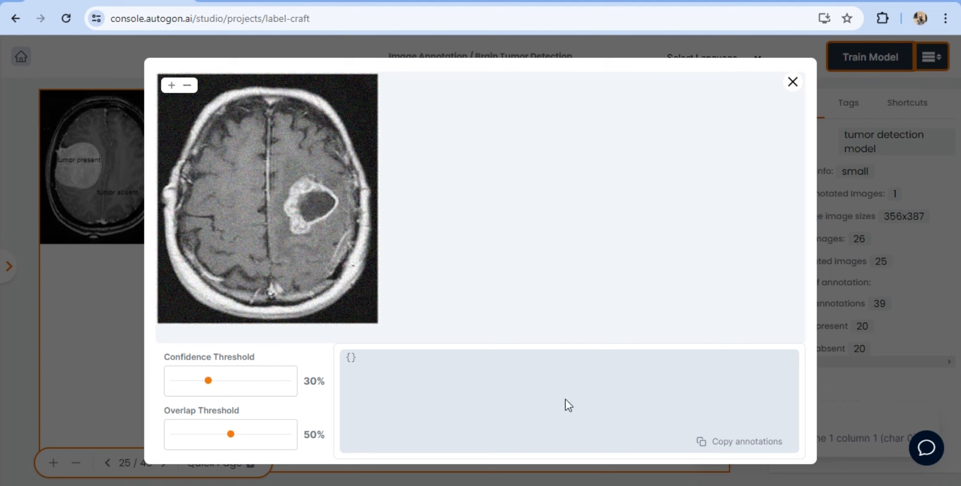
- Set the confidence threshold to 10% and the overlap threshold to 30%, and close the model test
{"action": "left_click", "coordinate": [197, 380]}
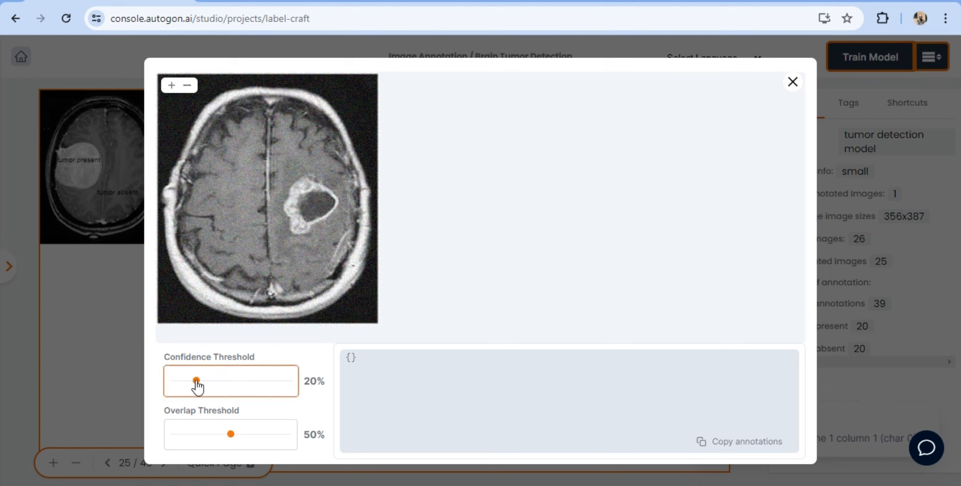
{"action": "left_click_drag", "start_coordinate": [196, 380], "coordinate": [184, 380]}
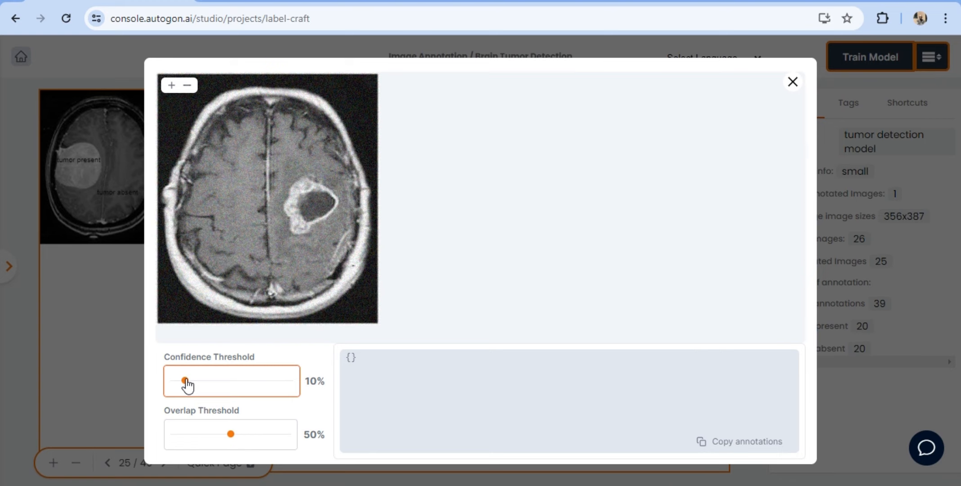
{"action": "left_click", "coordinate": [208, 434]}
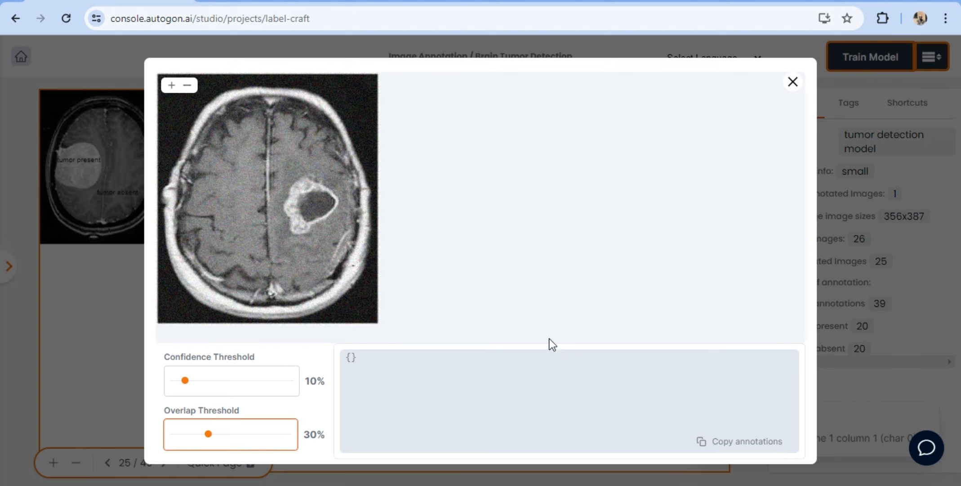
{"action": "left_click", "coordinate": [793, 82]}
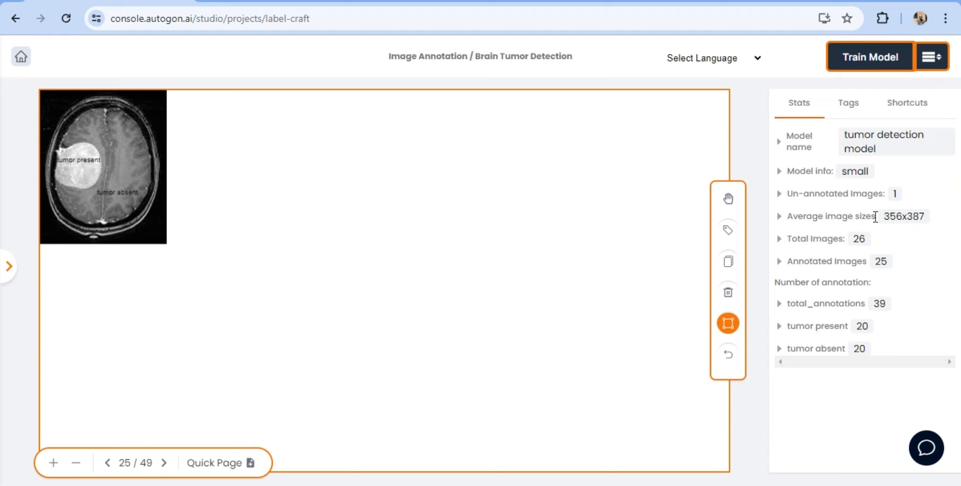
{"action": "left_click", "coordinate": [944, 59]}
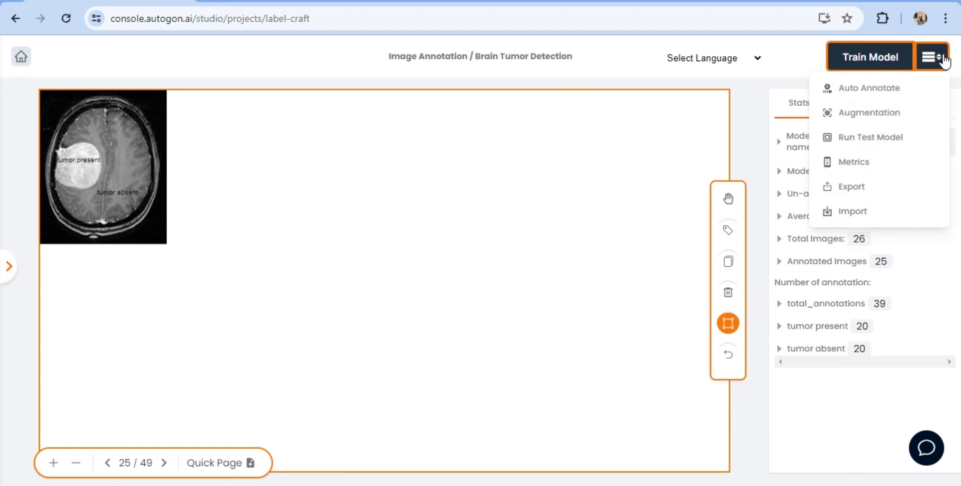
{"action": "left_click", "coordinate": [944, 60]}
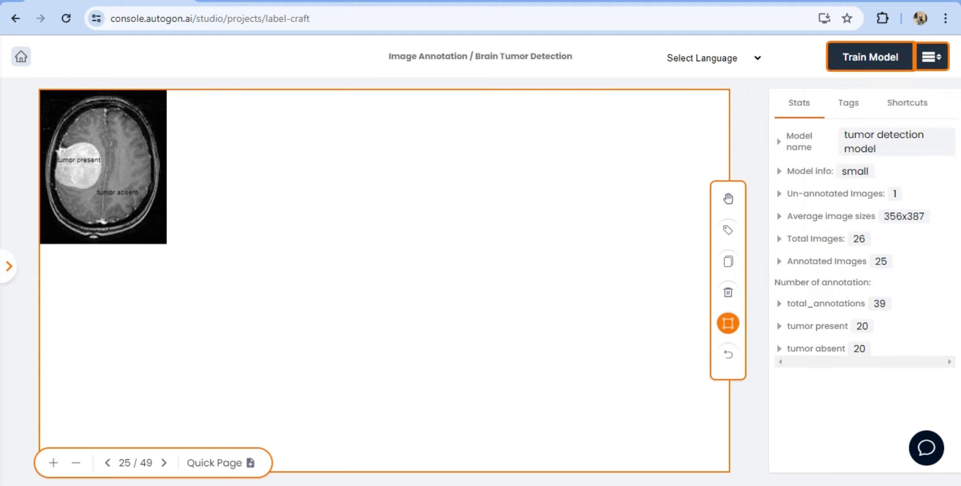